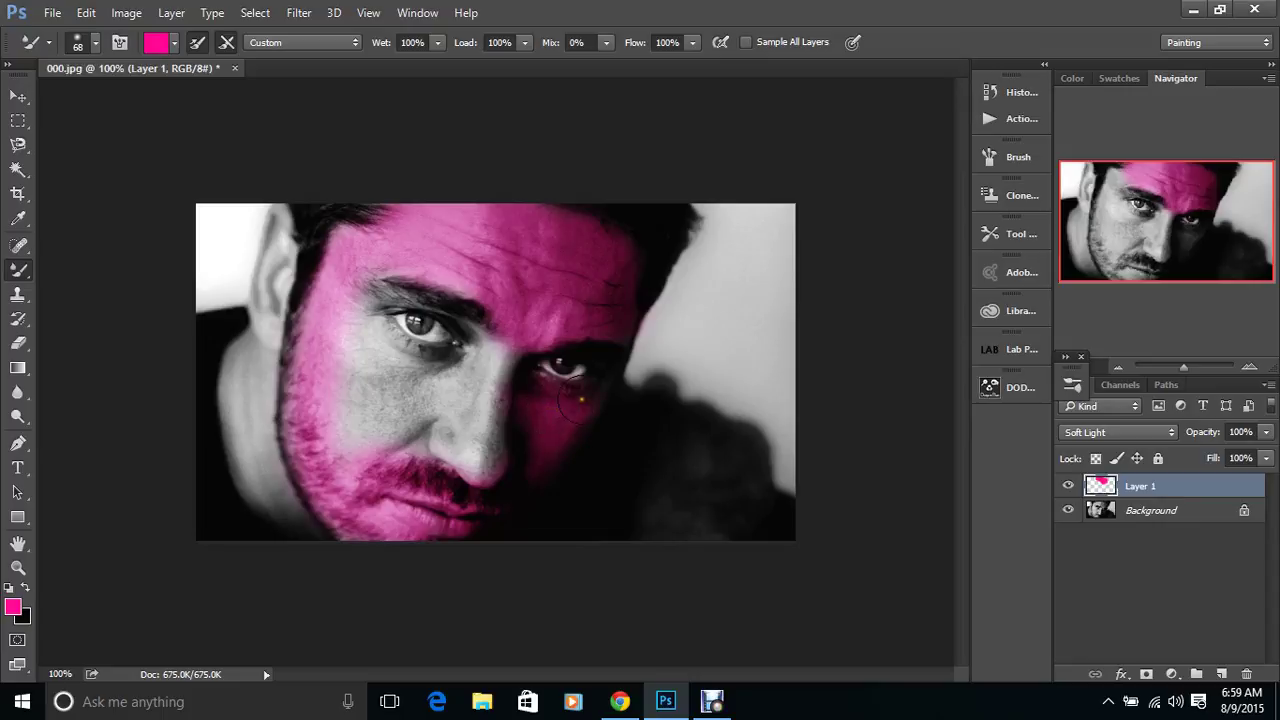
# Paint pink over the uncovered face, ear and neck skin and over the blurred fist on Layer 1, using the 68 px brush
pyautogui.moveTo(526, 394)
pyautogui.mouseDown()
pyautogui.moveTo(486, 347)
pyautogui.moveTo(464, 414)
pyautogui.moveTo(487, 329)
pyautogui.moveTo(503, 367)
pyautogui.moveTo(472, 447)
pyautogui.moveTo(493, 468)
pyautogui.moveTo(421, 445)
pyautogui.moveTo(391, 457)
pyautogui.moveTo(347, 436)
pyautogui.moveTo(348, 328)
pyautogui.moveTo(444, 390)
pyautogui.moveTo(353, 428)
pyautogui.moveTo(407, 421)
pyautogui.moveTo(359, 379)
pyautogui.moveTo(365, 297)
pyautogui.moveTo(425, 284)
pyautogui.moveTo(506, 309)
pyautogui.moveTo(384, 308)
pyautogui.moveTo(378, 332)
pyautogui.moveTo(394, 350)
pyautogui.moveTo(430, 353)
pyautogui.mouseUp()
pyautogui.moveTo(296, 234)
pyautogui.mouseDown()
pyautogui.moveTo(273, 331)
pyautogui.moveTo(240, 370)
pyautogui.moveTo(244, 418)
pyautogui.moveTo(257, 481)
pyautogui.moveTo(320, 523)
pyautogui.moveTo(271, 357)
pyautogui.moveTo(338, 494)
pyautogui.mouseUp()
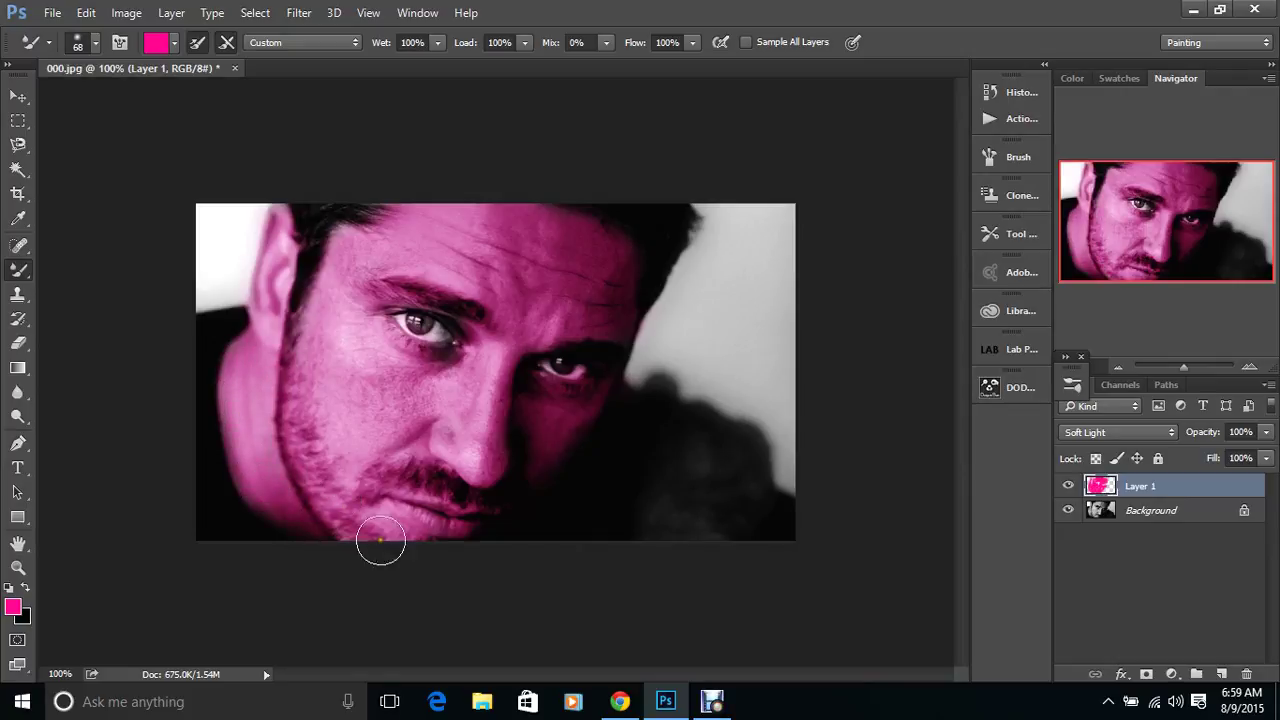
pyautogui.moveTo(672, 567)
pyautogui.mouseDown()
pyautogui.moveTo(650, 514)
pyautogui.moveTo(663, 396)
pyautogui.moveTo(753, 467)
pyautogui.moveTo(744, 512)
pyautogui.moveTo(708, 540)
pyautogui.moveTo(682, 510)
pyautogui.moveTo(720, 520)
pyautogui.mouseUp()
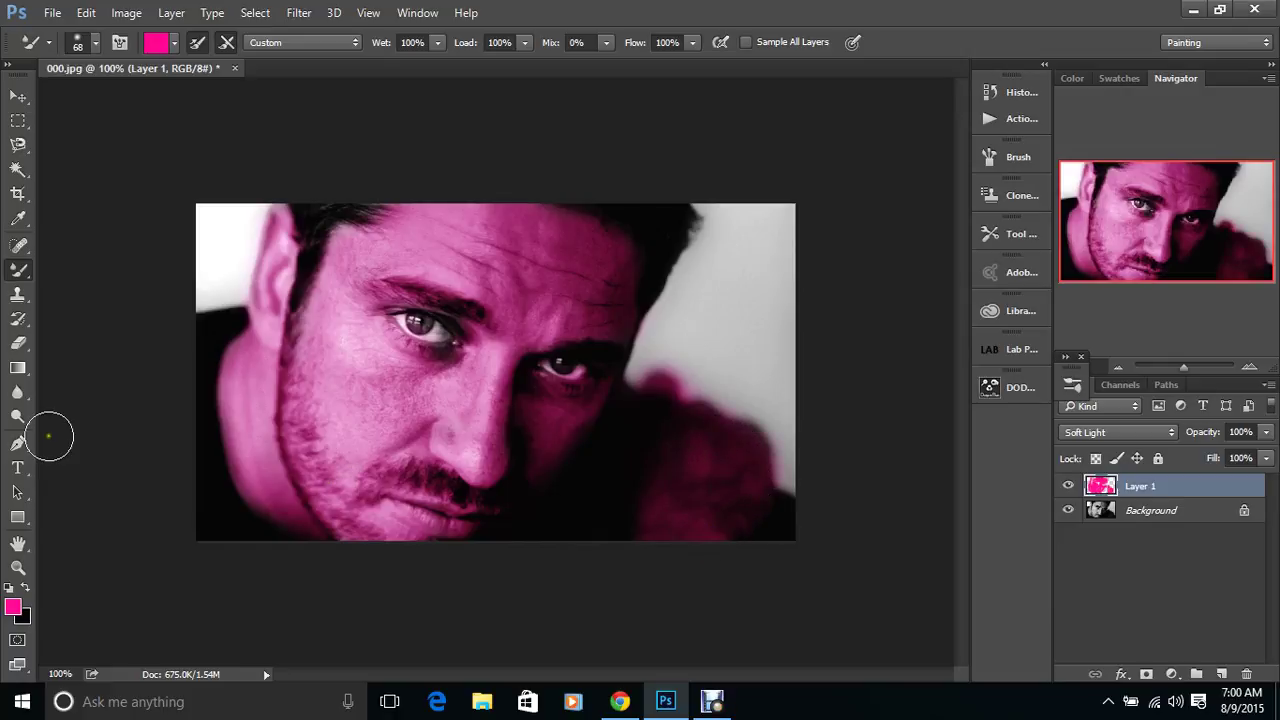
# Erase the pink from the lips and both eyes on Layer 1 with a 20 px eraser
pyautogui.click(18, 343)
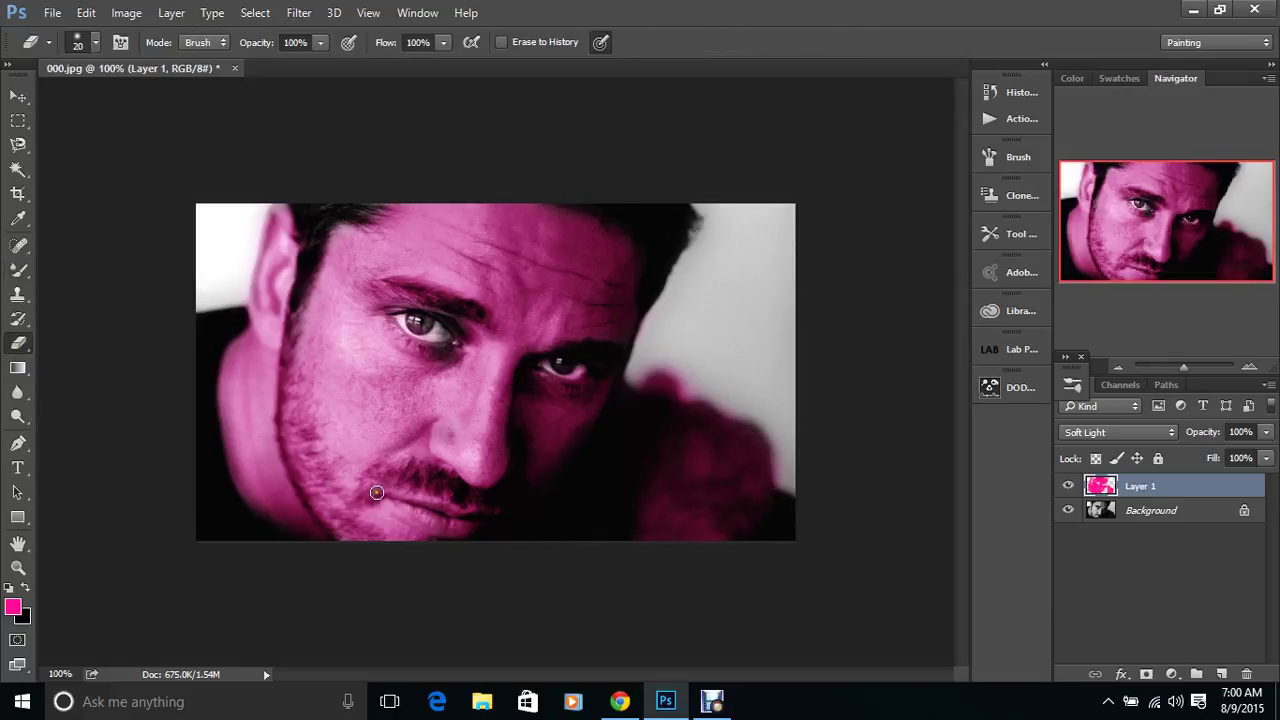
pyautogui.moveTo(398, 503); pyautogui.dragTo(457, 517)
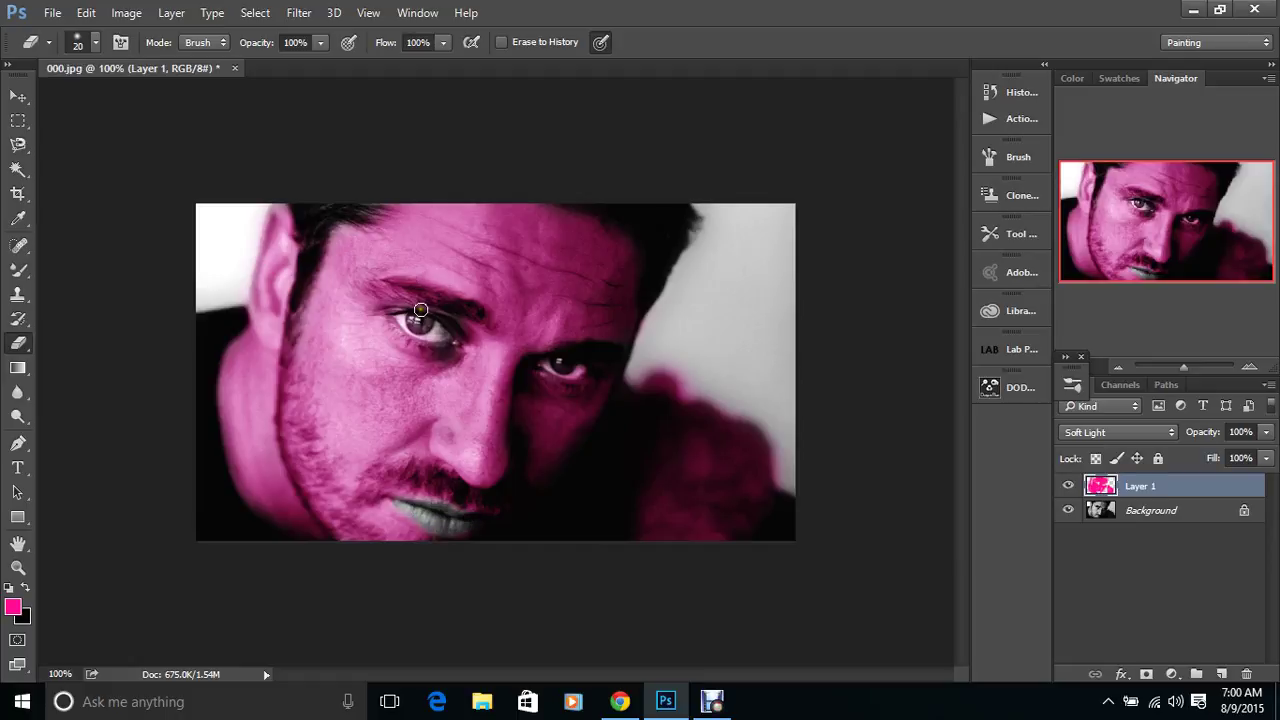
pyautogui.moveTo(408, 318); pyautogui.dragTo(432, 326)
pyautogui.moveTo(587, 363)
pyautogui.mouseDown()
pyautogui.moveTo(552, 365)
pyautogui.moveTo(582, 370)
pyautogui.mouseUp()
# Apply Hue/Saturation to Layer 1 with Hue +63 and Saturation -48
pyautogui.hotkey('ctrl', 'u')
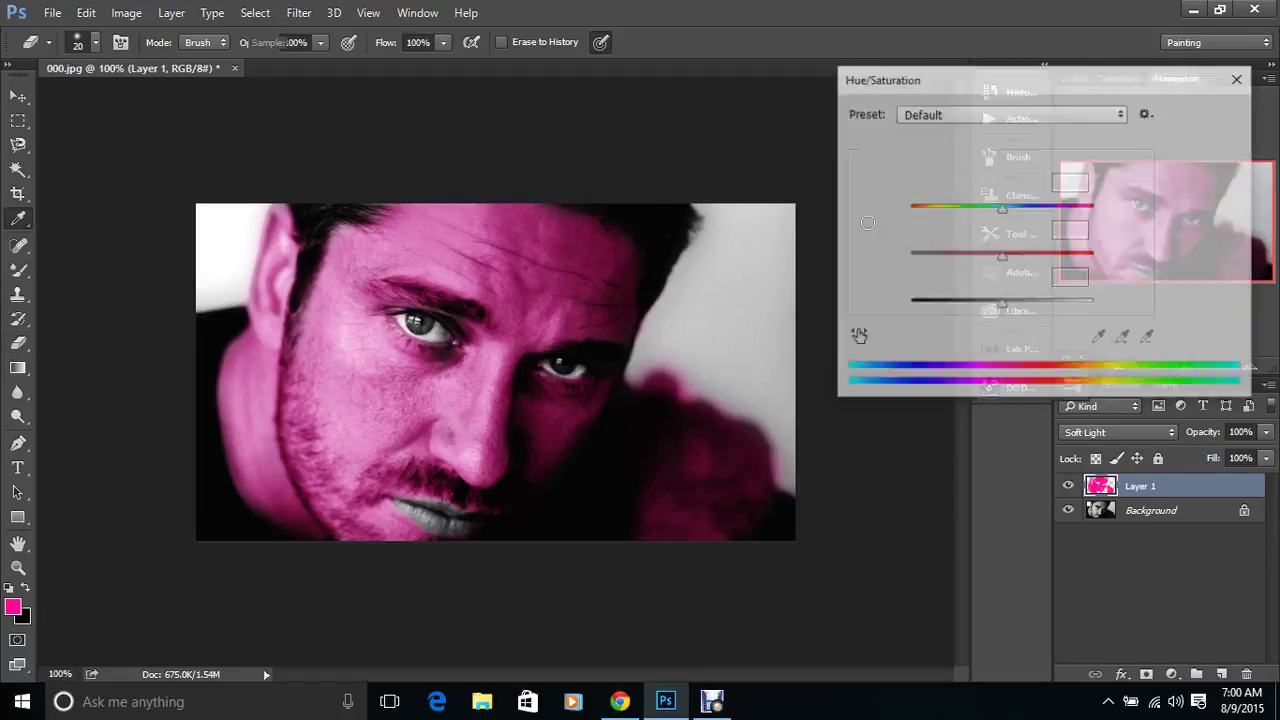
pyautogui.moveTo(1002, 209); pyautogui.dragTo(1050, 215)
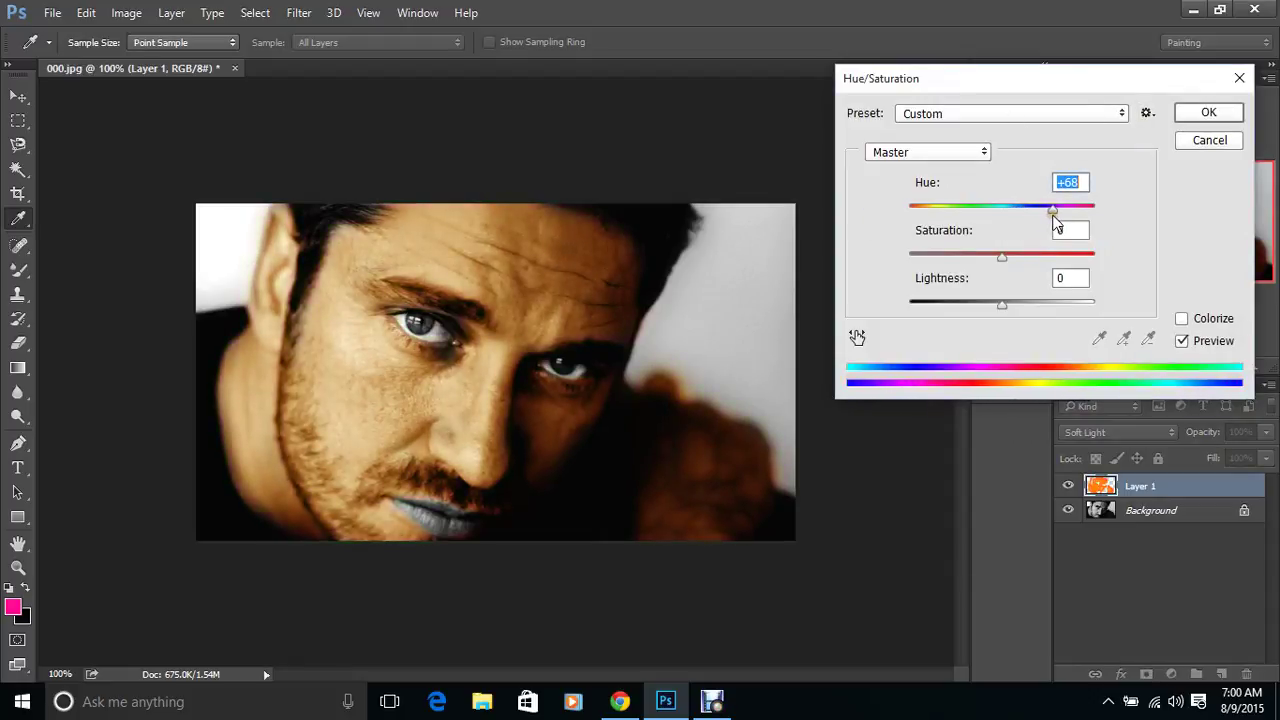
pyautogui.click(957, 256)
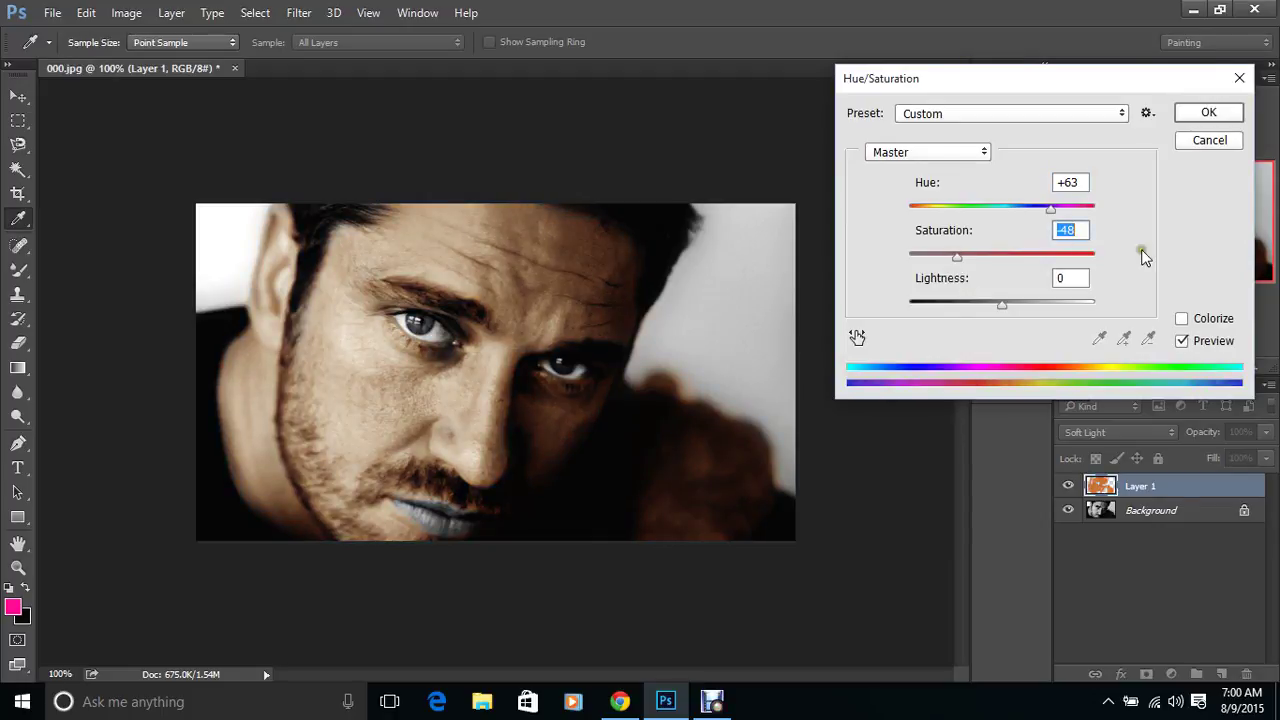
pyautogui.click(1219, 114)
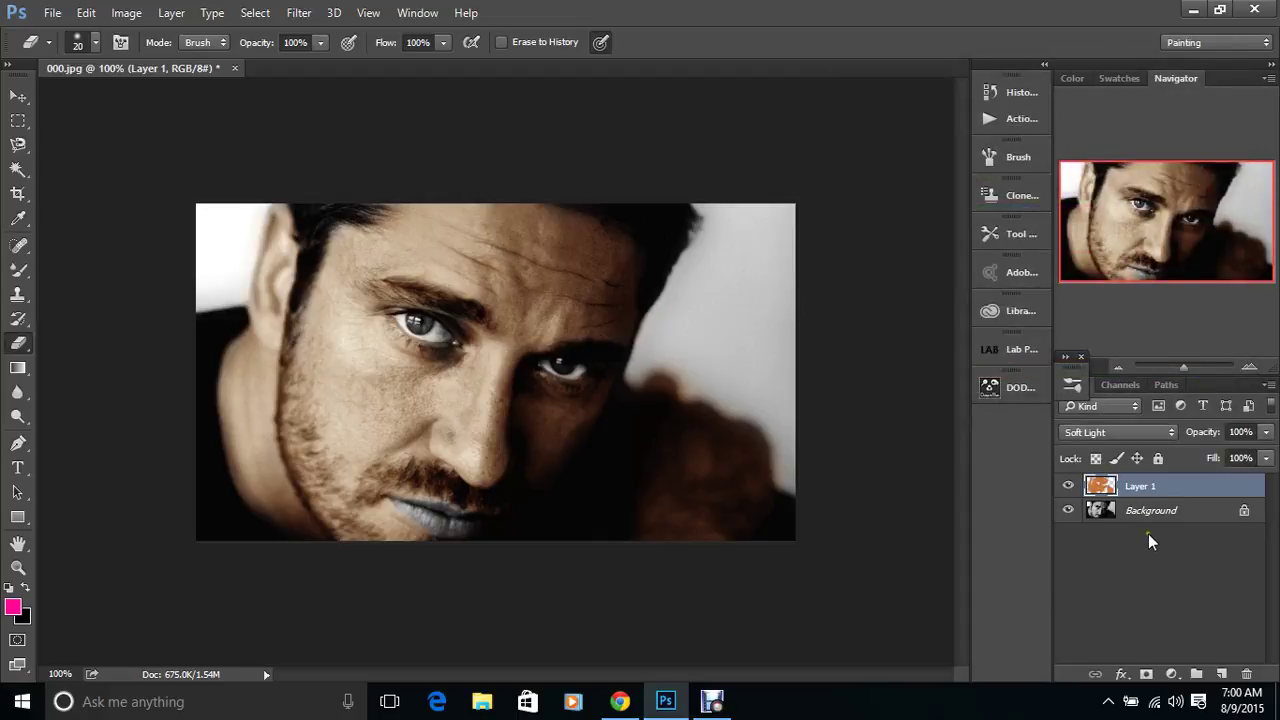
# Duplicate Layer 1 within 000.jpg as Layer 1 copy and hide the original Layer 1
pyautogui.rightClick(1140, 488)
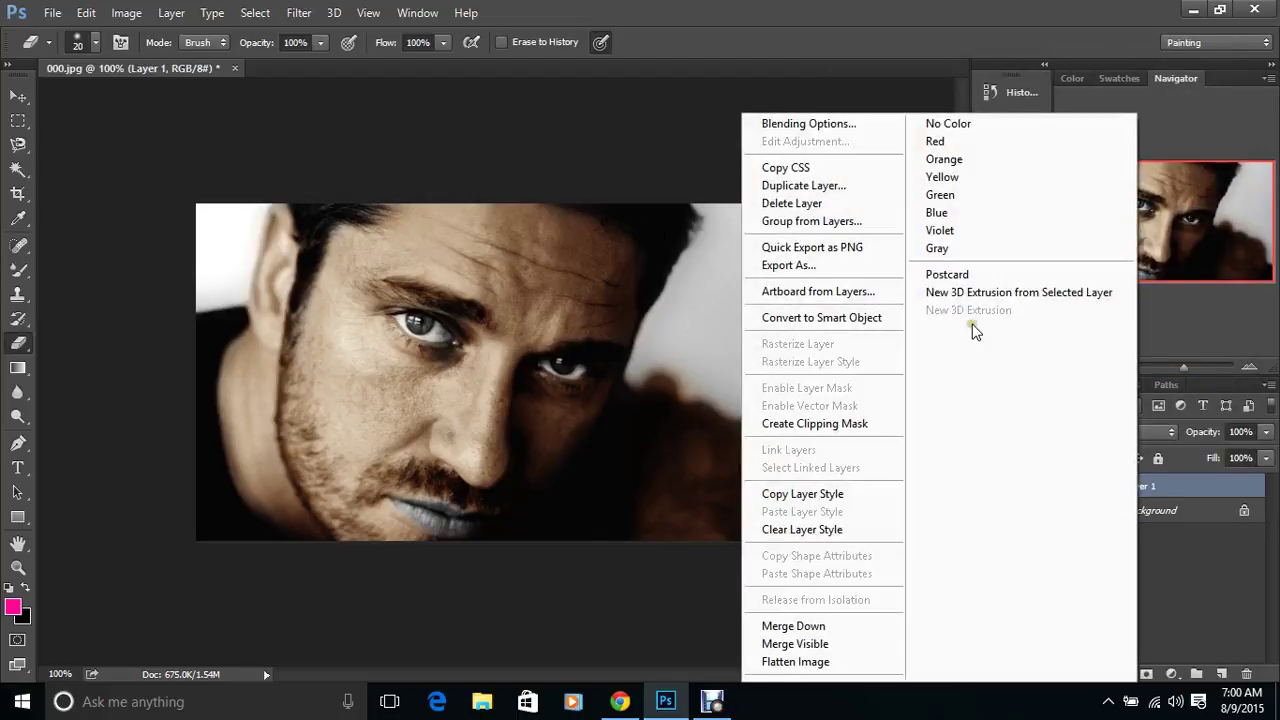
pyautogui.click(850, 186)
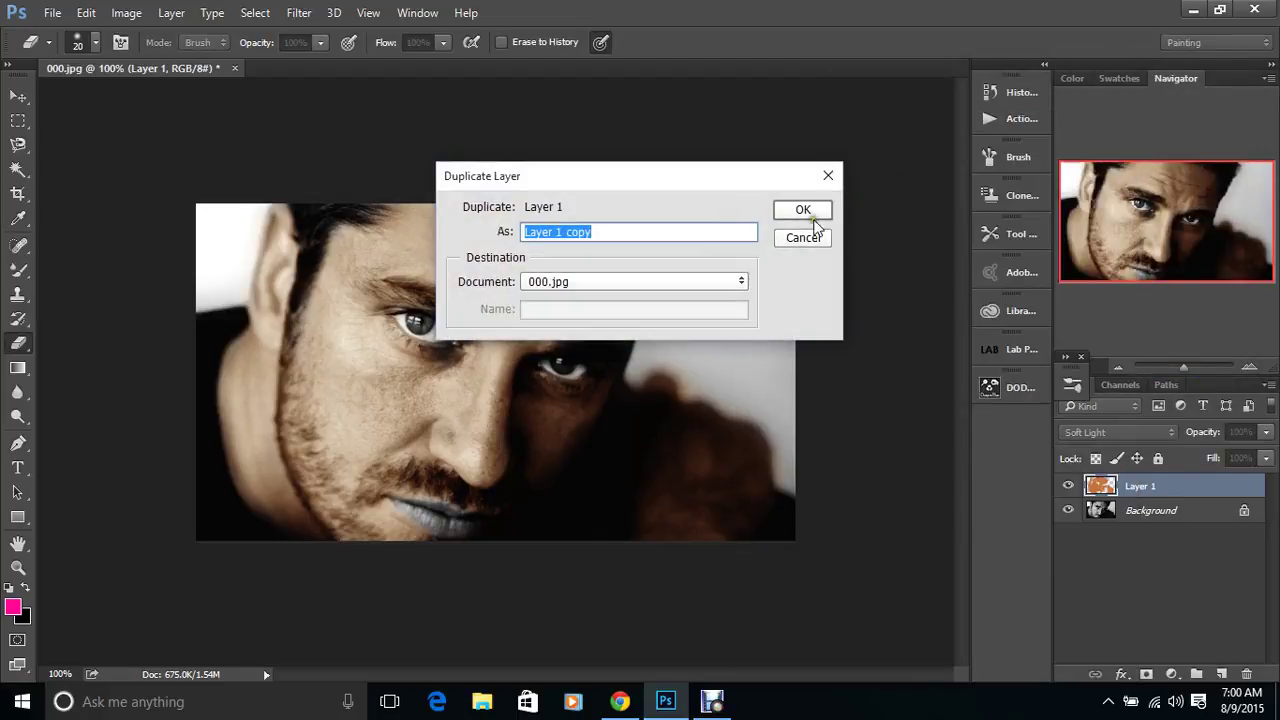
pyautogui.click(813, 210)
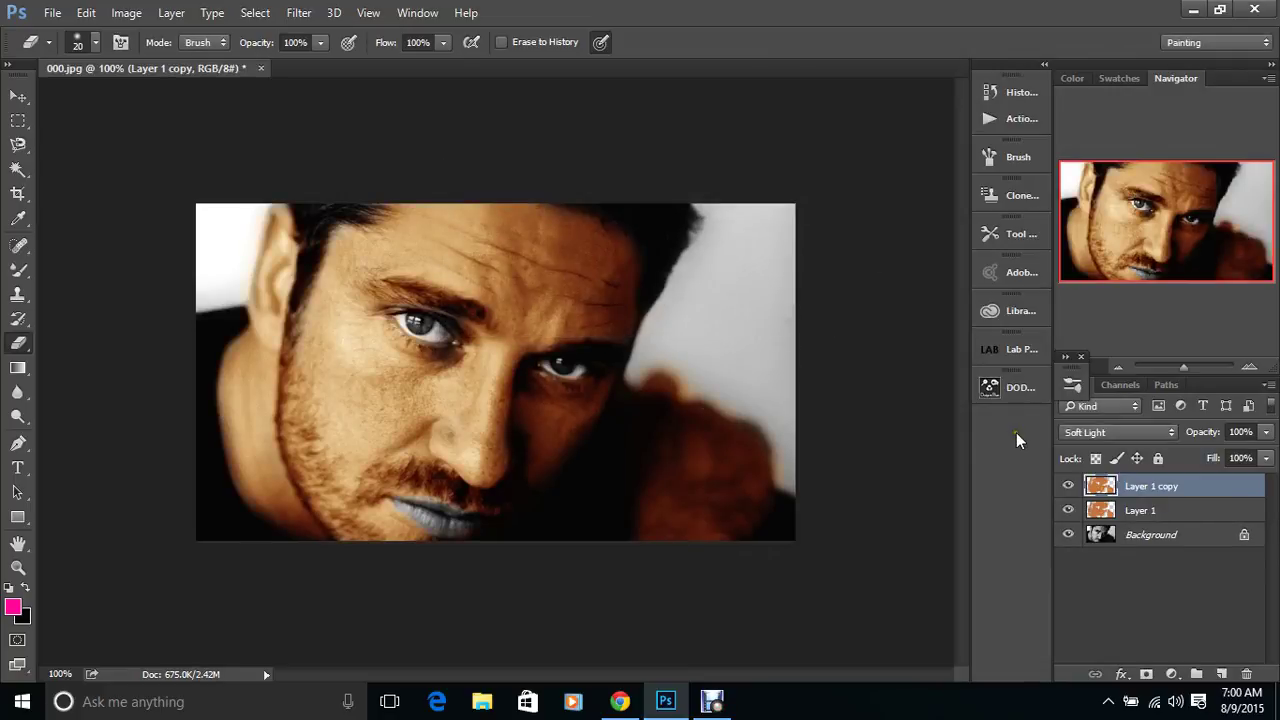
pyautogui.click(1068, 511)
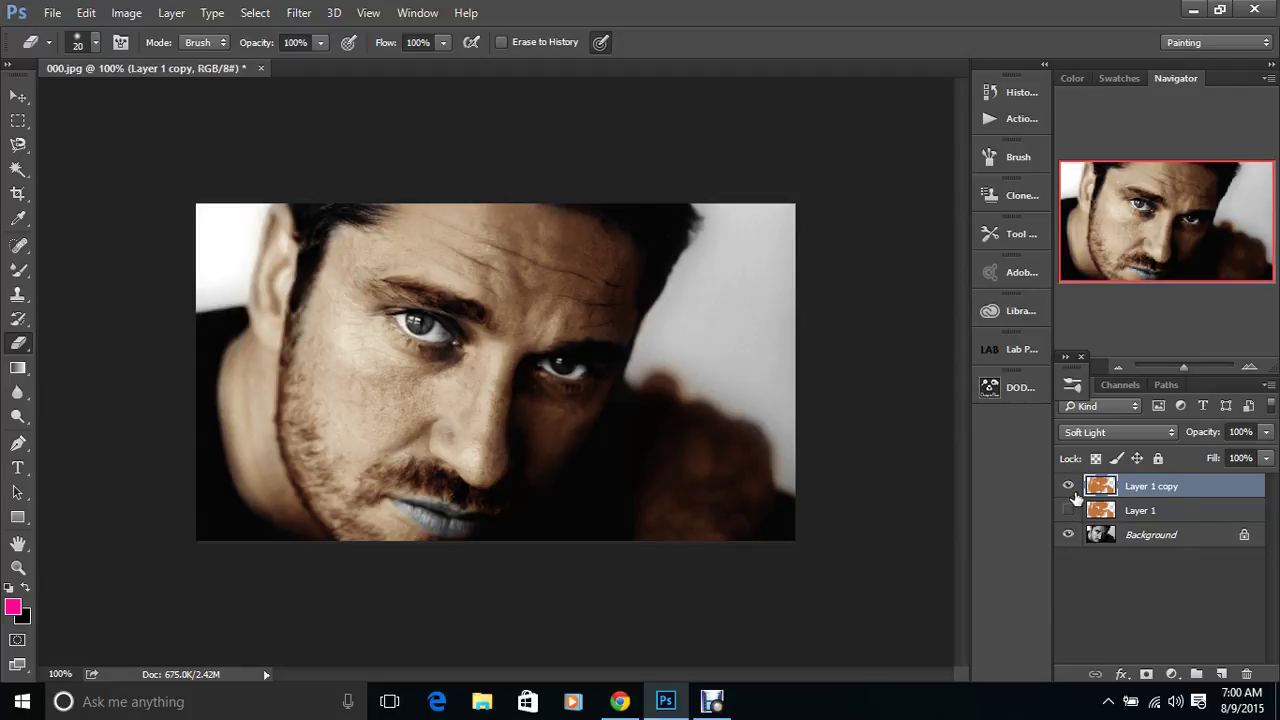
# Apply Hue/Saturation with Hue -18 to Layer 1 copy and show Layer 1 again
pyautogui.hotkey('ctrl', 'u')
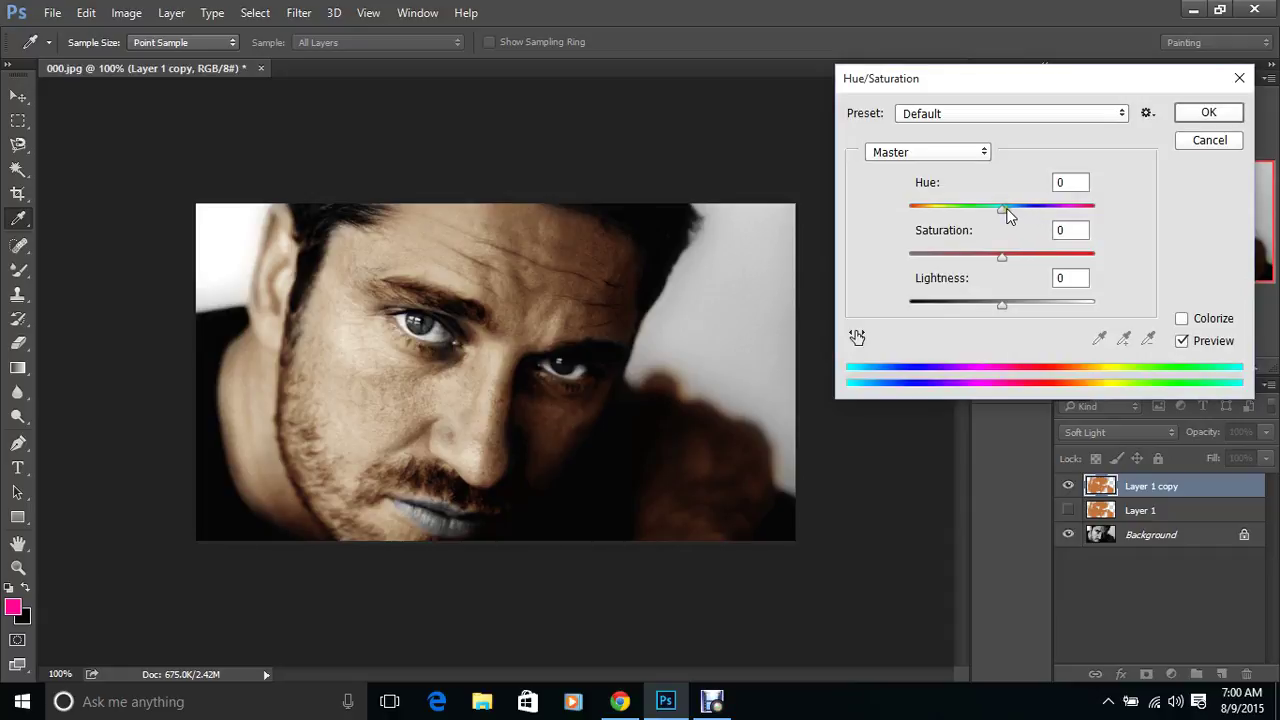
pyautogui.moveTo(1006, 215); pyautogui.dragTo(985, 219)
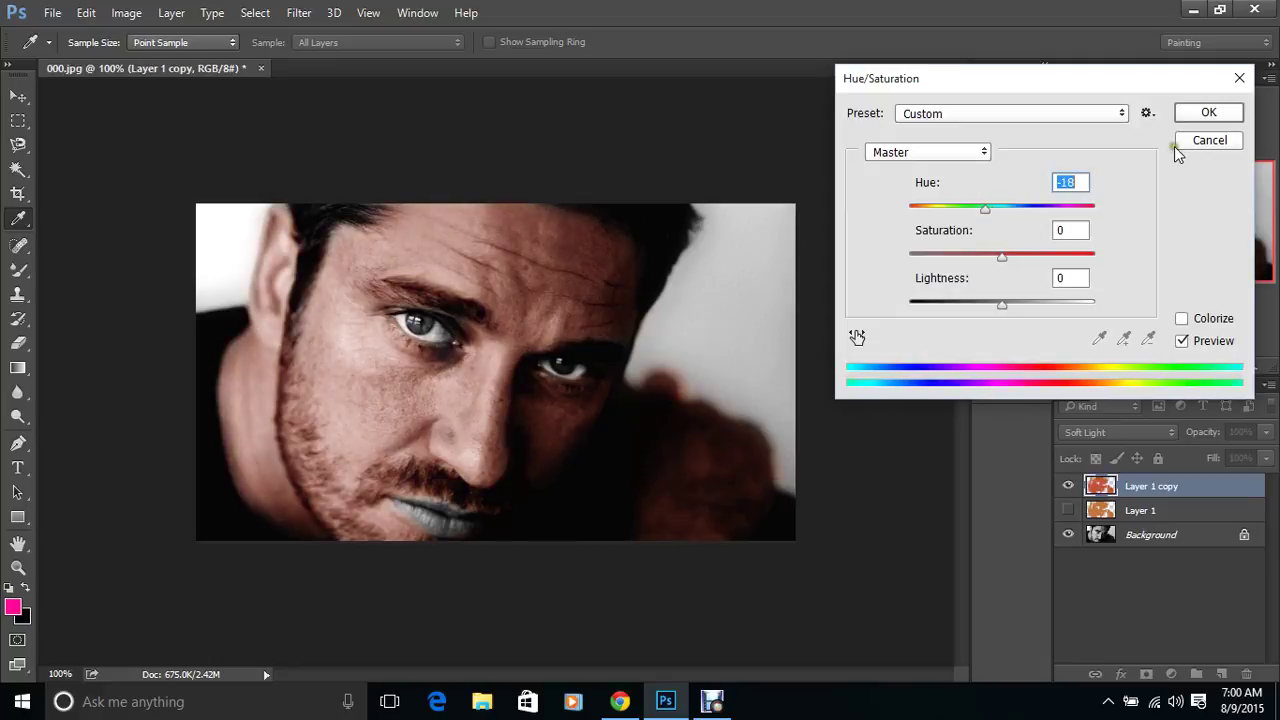
pyautogui.click(1182, 113)
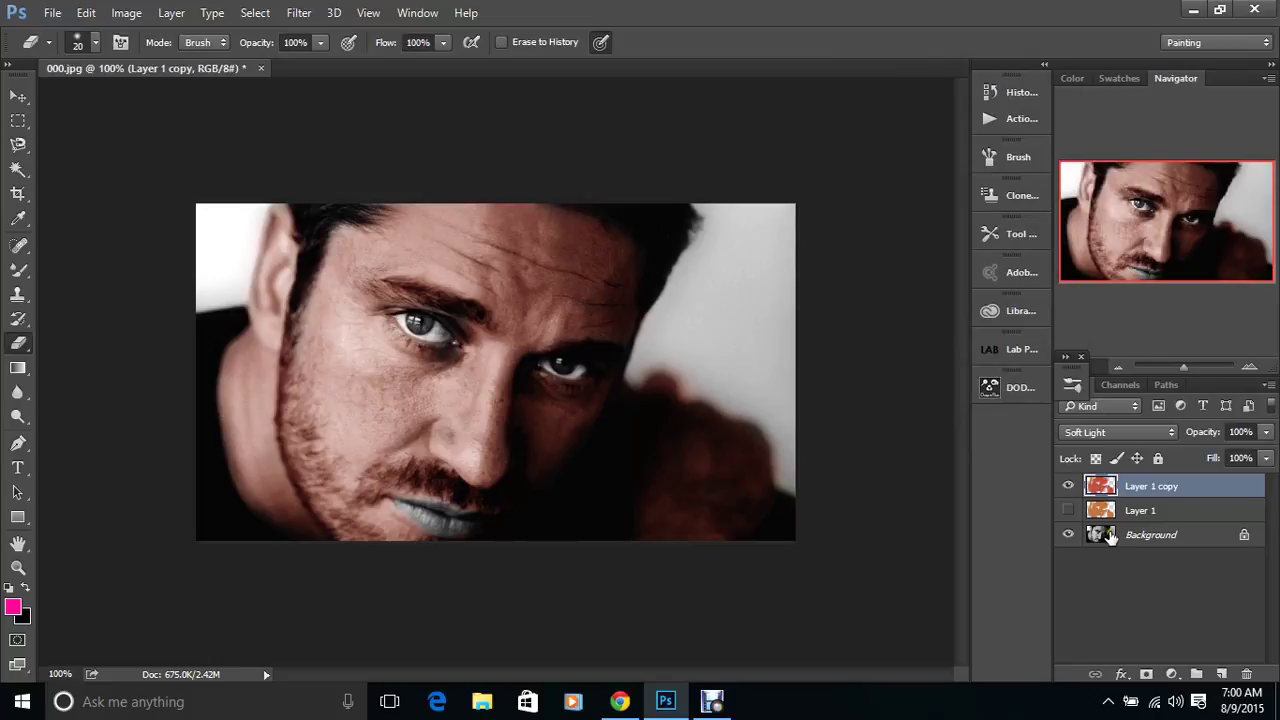
pyautogui.click(1068, 511)
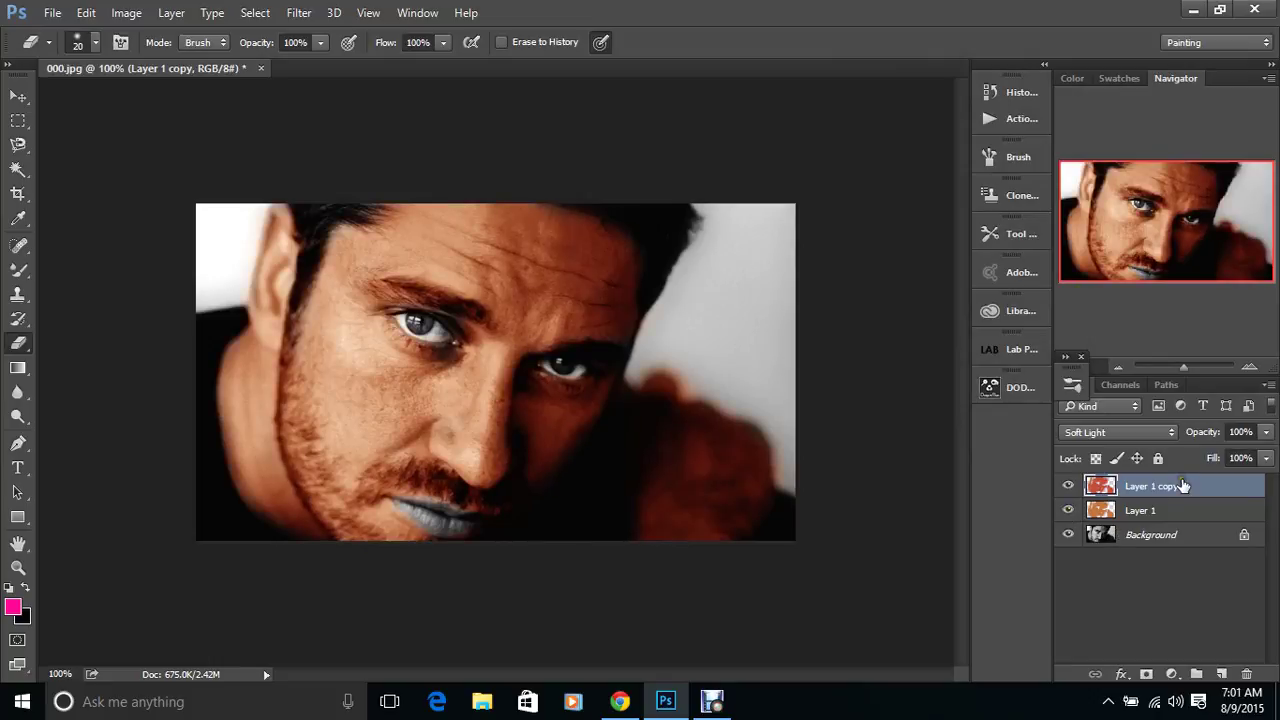
# Set the opacity of Layer 1 copy to 36% and of Layer 1 to 64%
pyautogui.click(1266, 432)
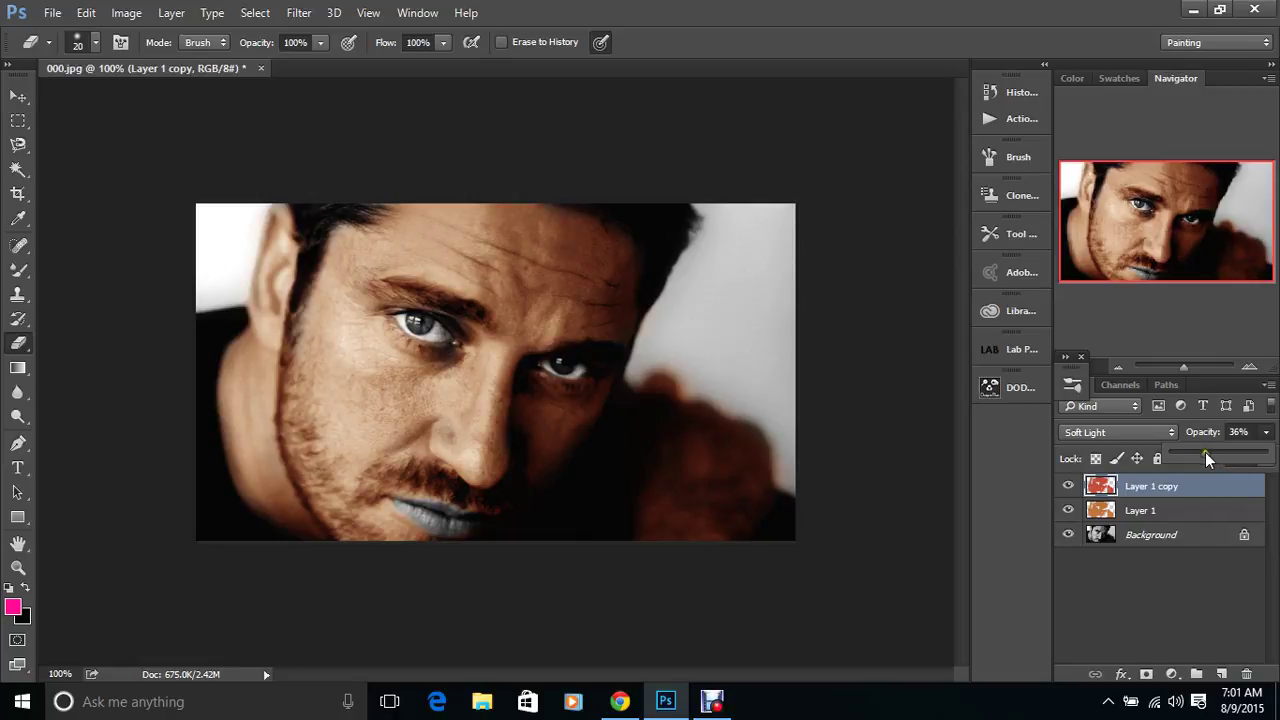
pyautogui.click(1190, 512)
pyautogui.click(1266, 432)
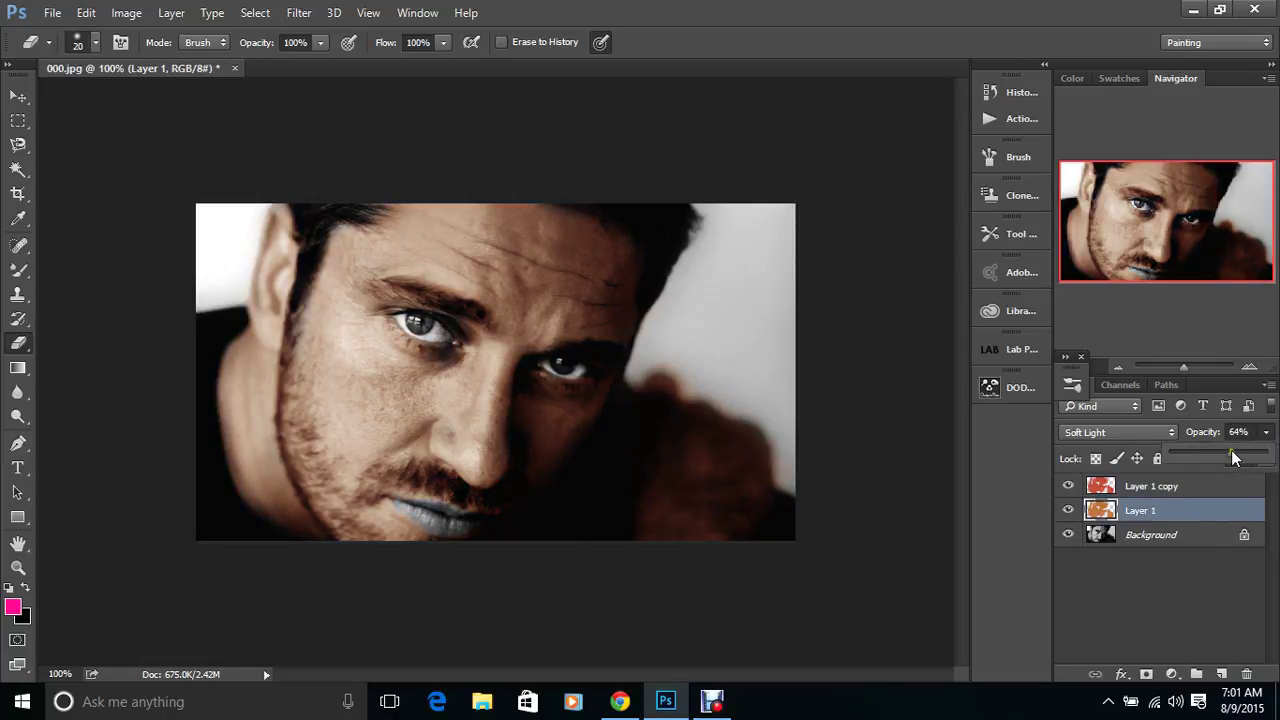
# Duplicate Layer 1 again, keeping the copy in the 000.jpg document
pyautogui.rightClick(1150, 511)
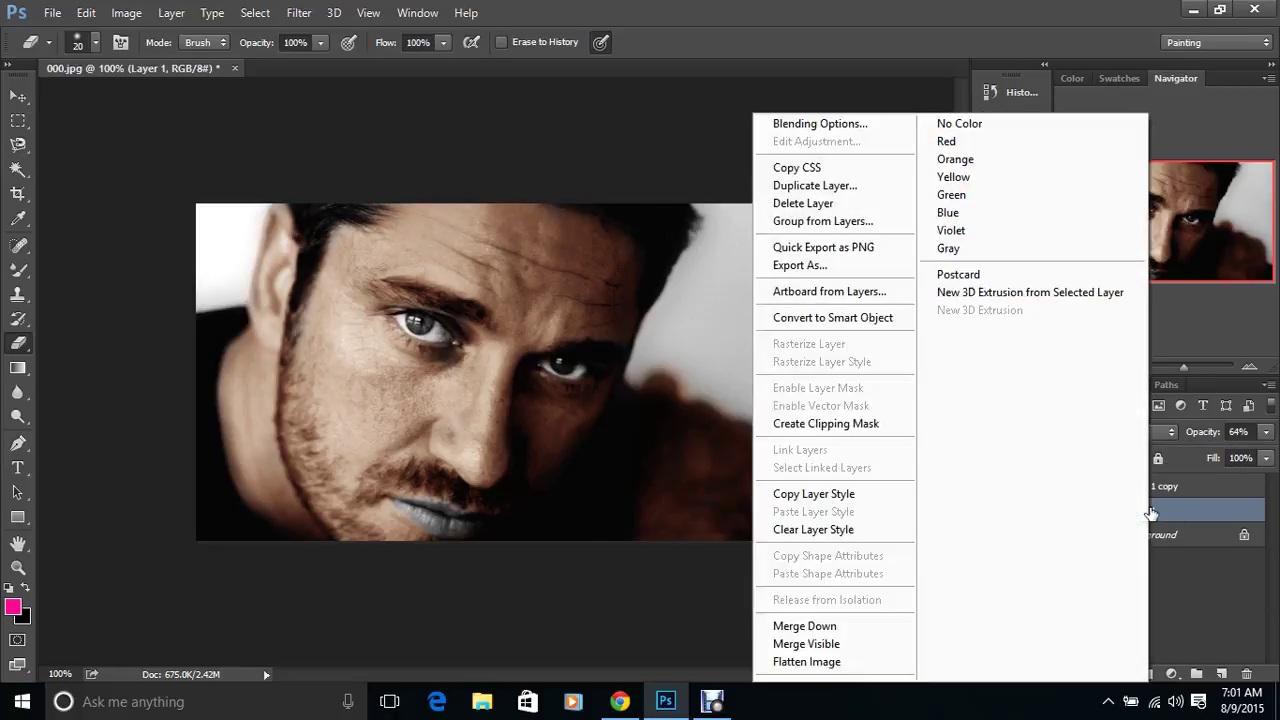
pyautogui.click(851, 190)
pyautogui.click(801, 210)
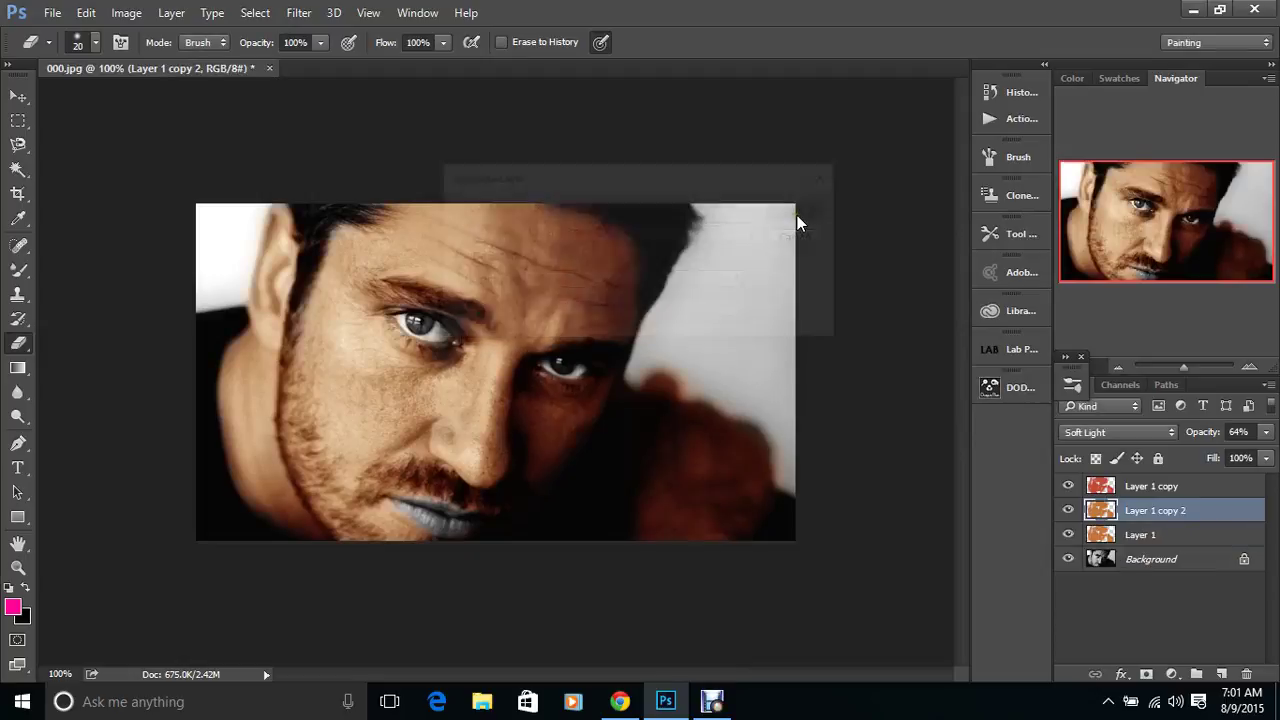
pyautogui.click(1068, 534)
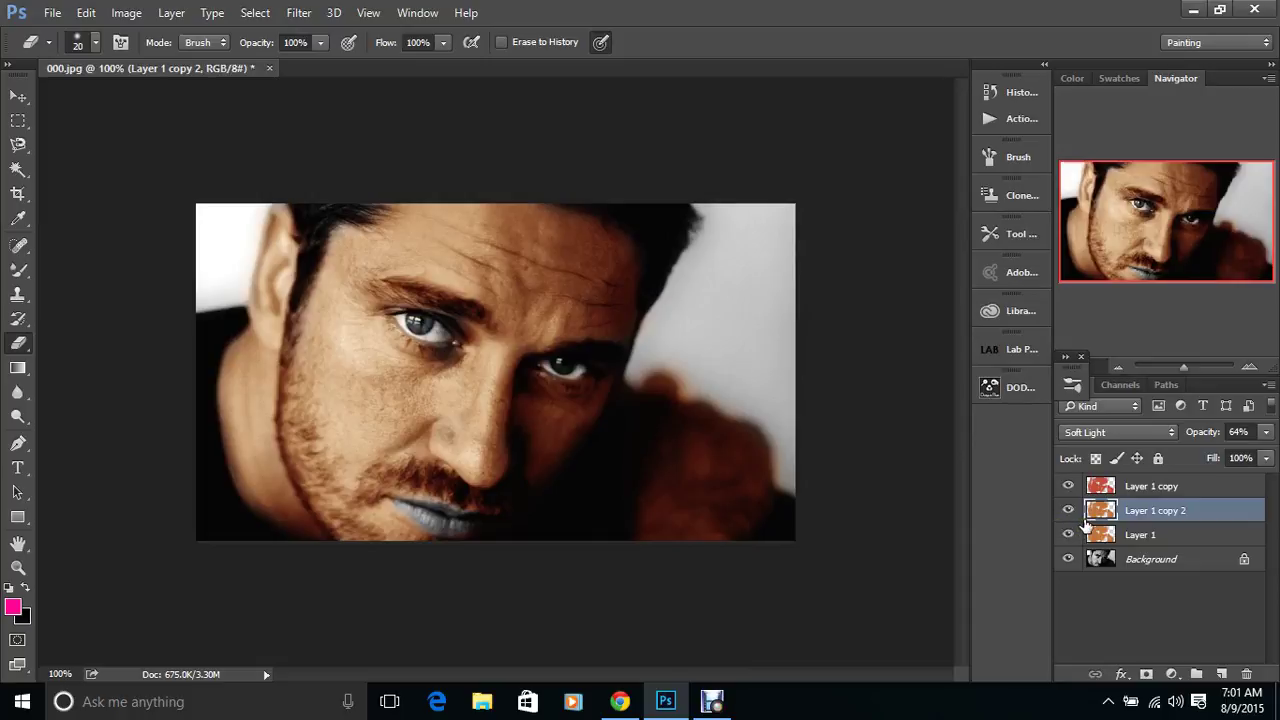
# Apply Hue/Saturation with Hue +18 to Layer 1 copy 2
pyautogui.hotkey('ctrl', 'u')
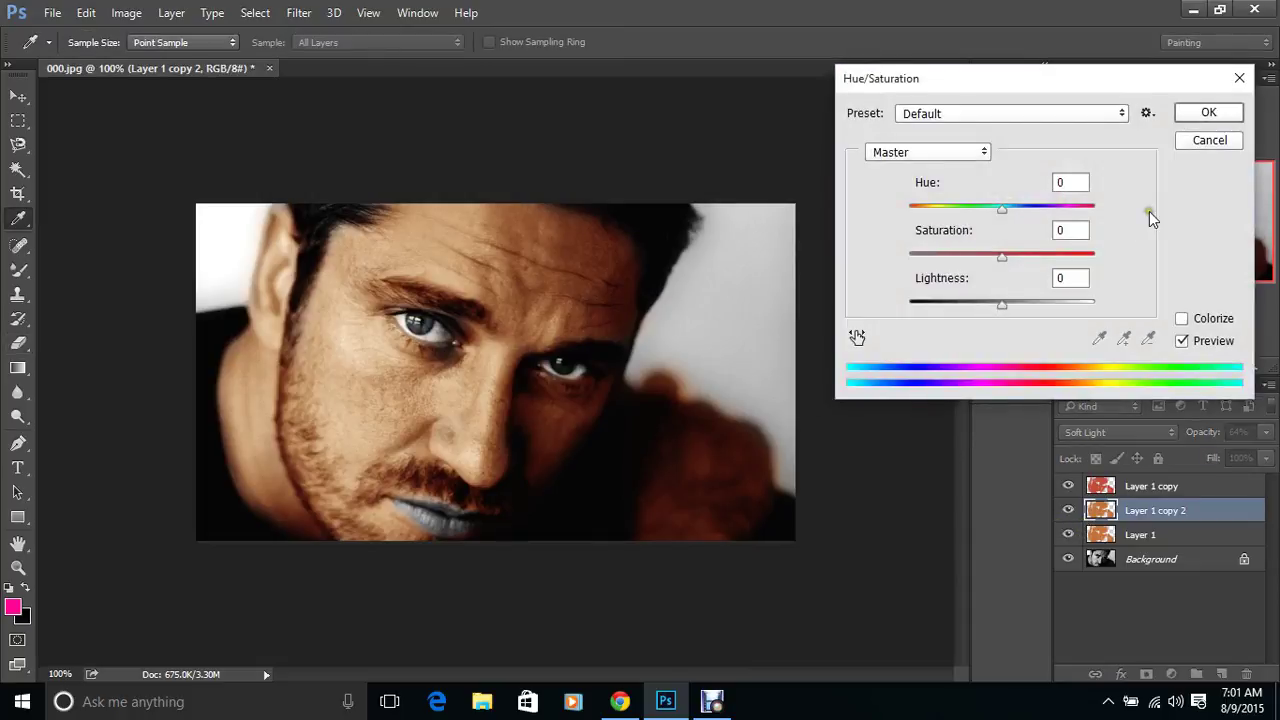
pyautogui.click(1003, 210)
pyautogui.moveTo(1005, 217); pyautogui.dragTo(1022, 219)
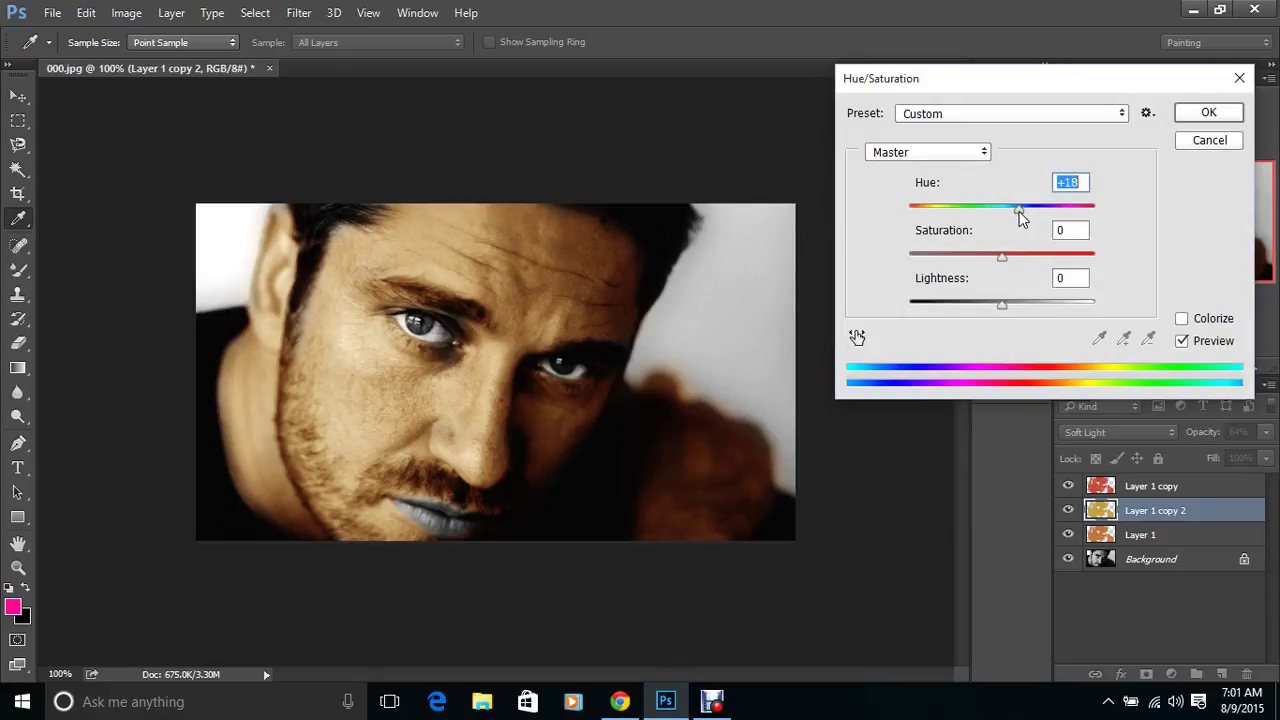
pyautogui.click(1225, 114)
pyautogui.press('e')
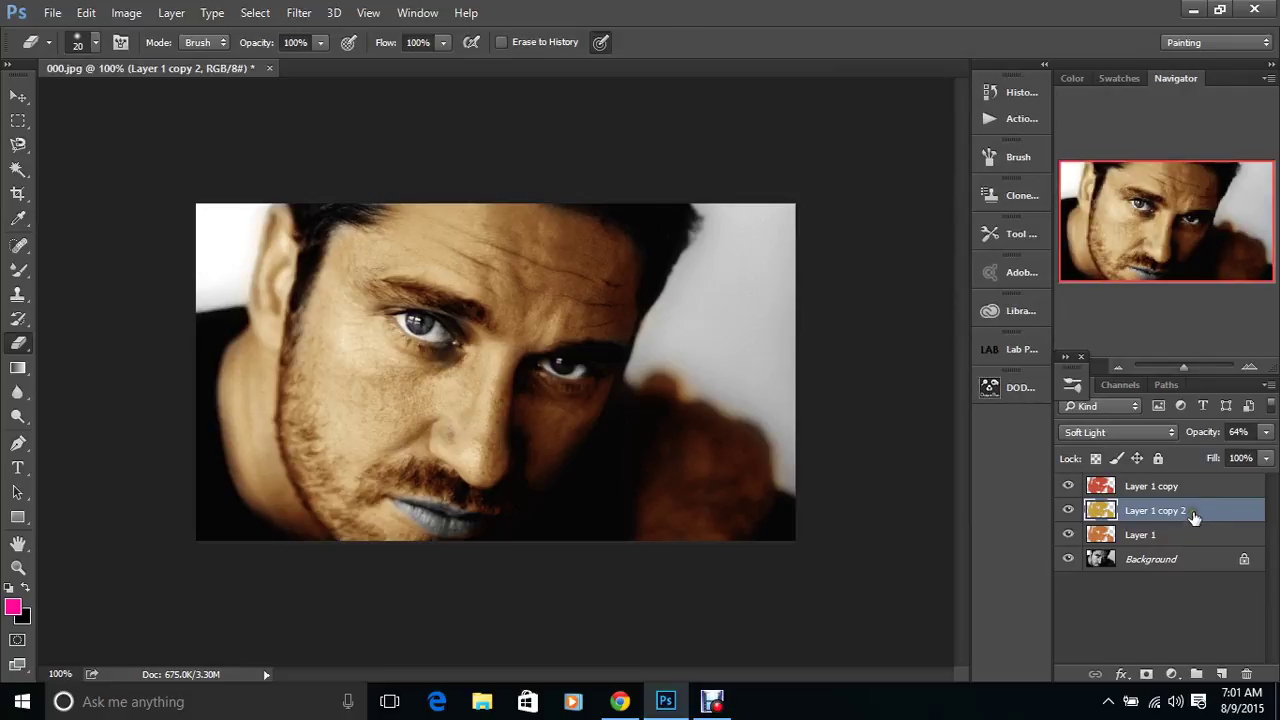
# Set the opacity of Layer 1 copy 2 to 40% and of Layer 1 to 61%
pyautogui.click(1267, 432)
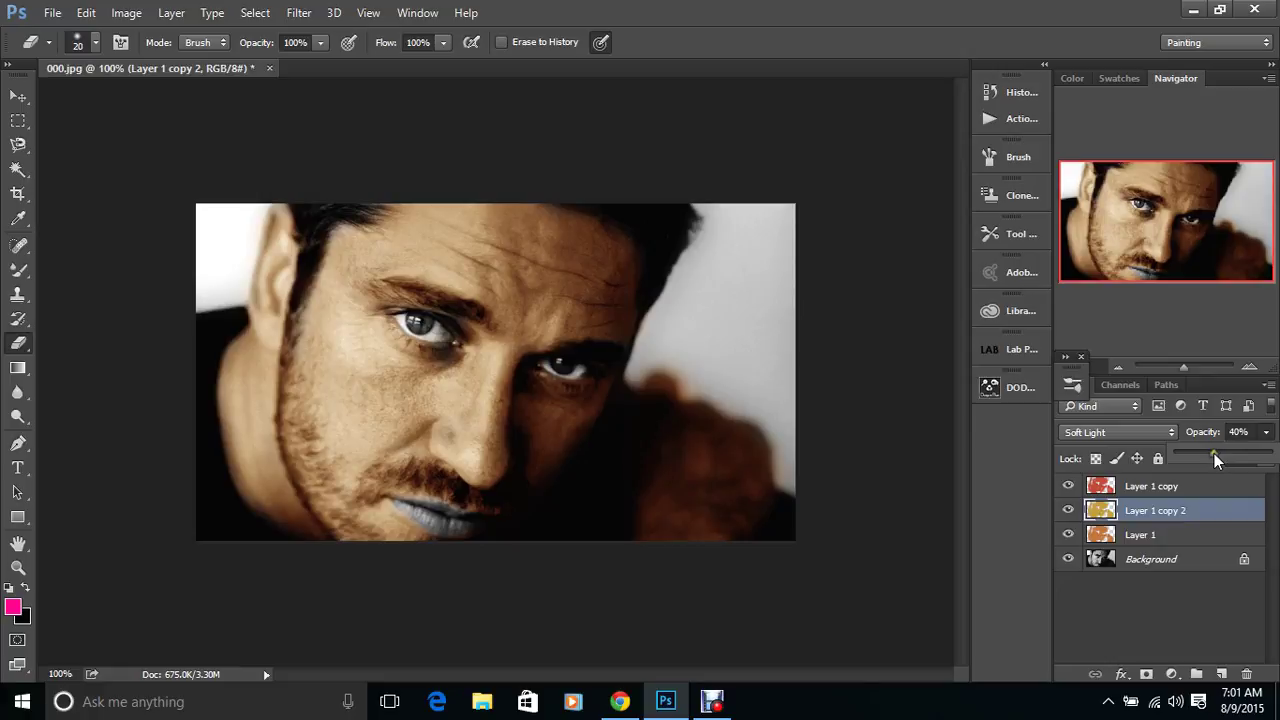
pyautogui.click(1198, 492)
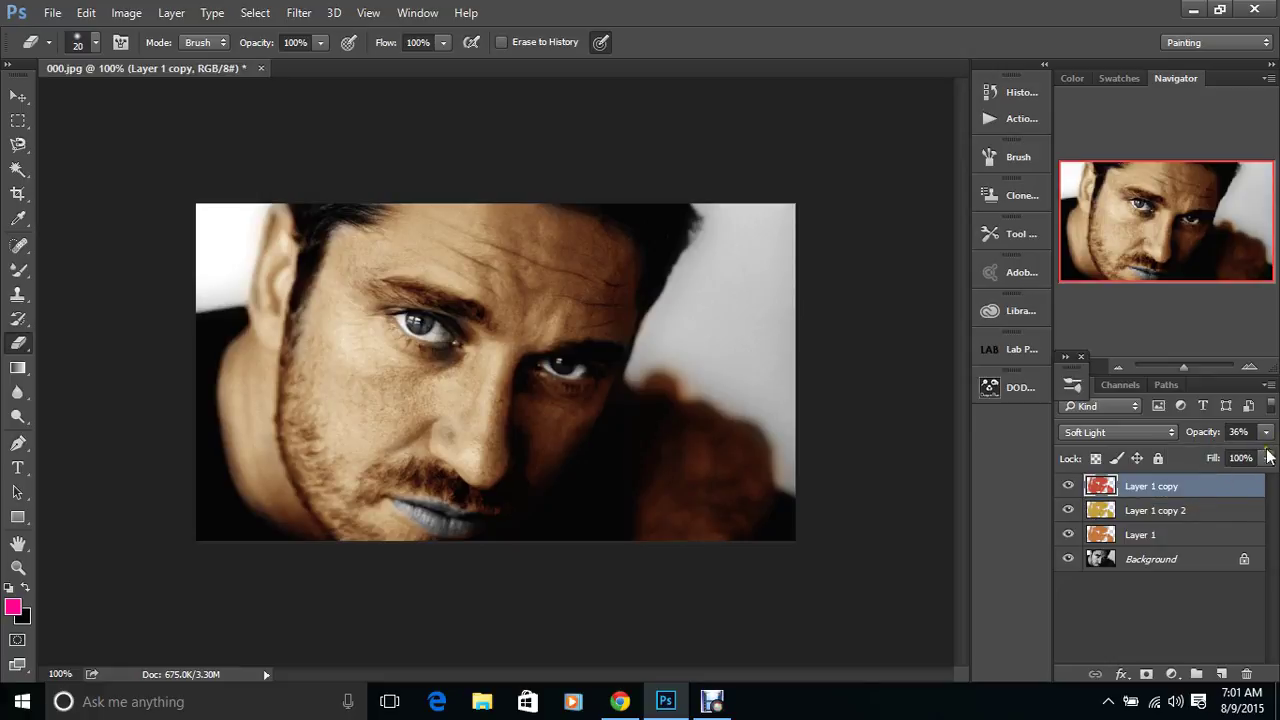
pyautogui.click(1236, 533)
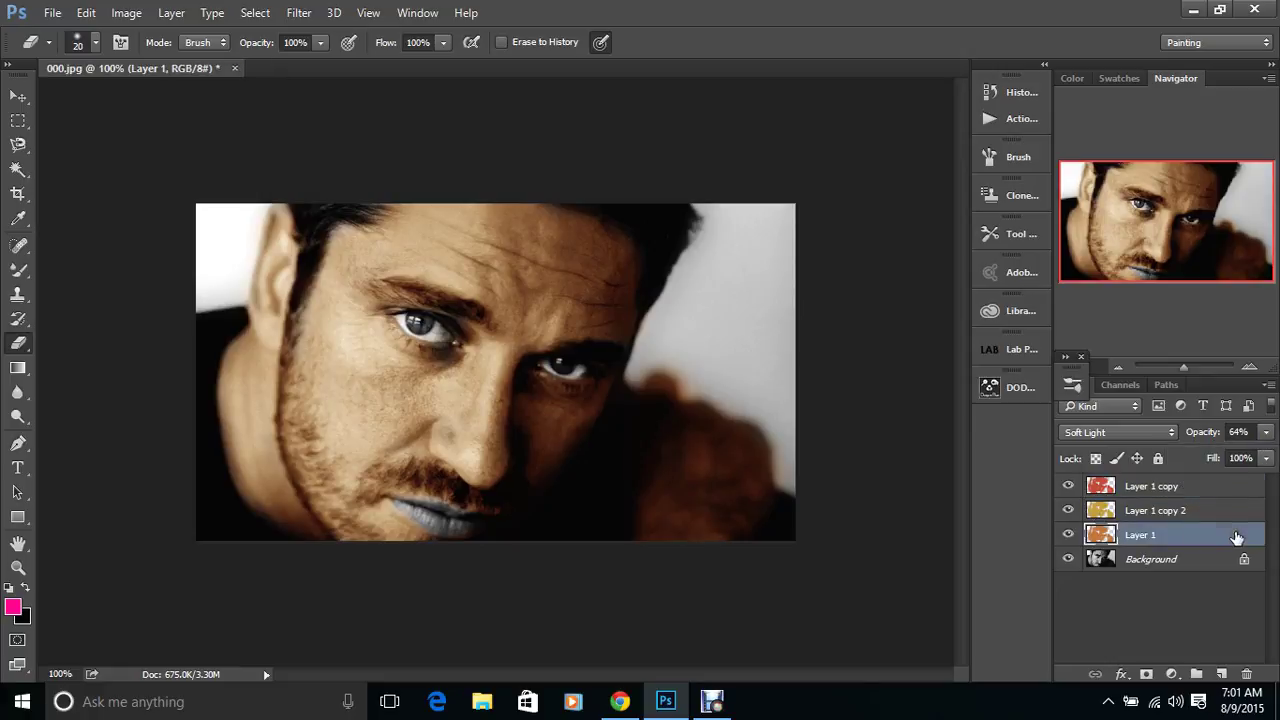
pyautogui.click(1267, 432)
pyautogui.moveTo(1237, 455); pyautogui.dragTo(1233, 454)
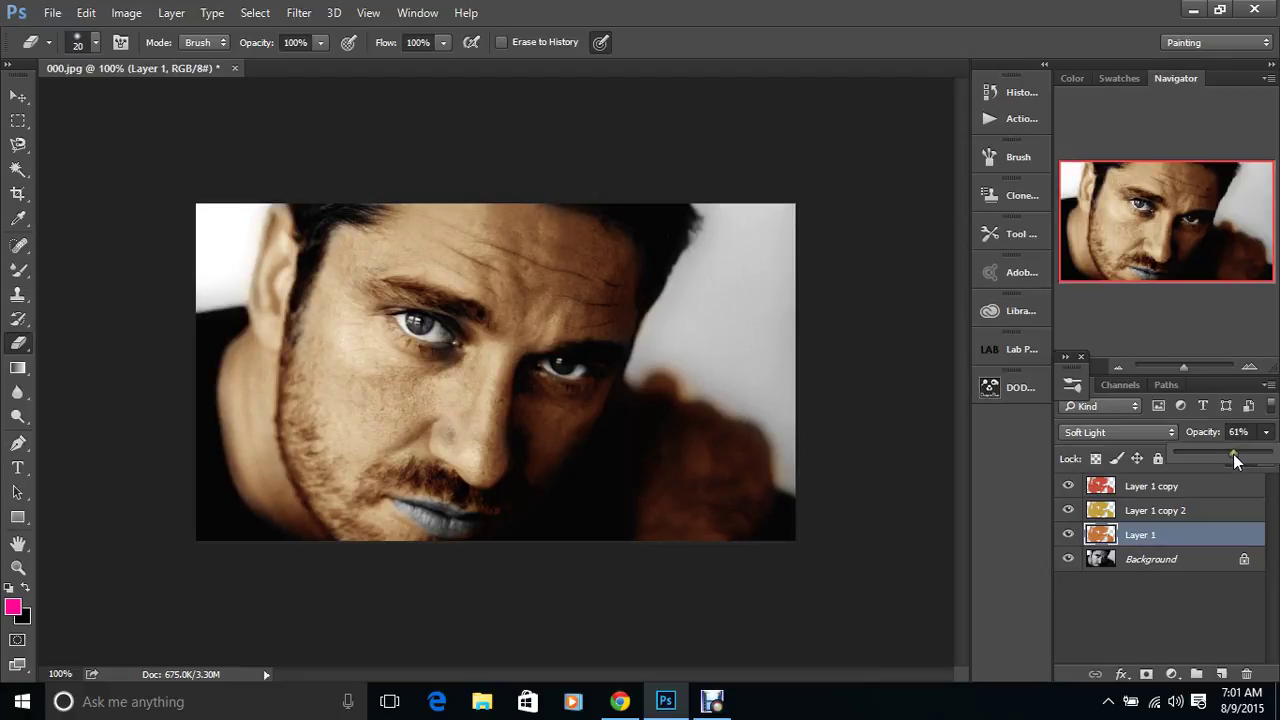
pyautogui.click(1212, 490)
pyautogui.click(1212, 490)
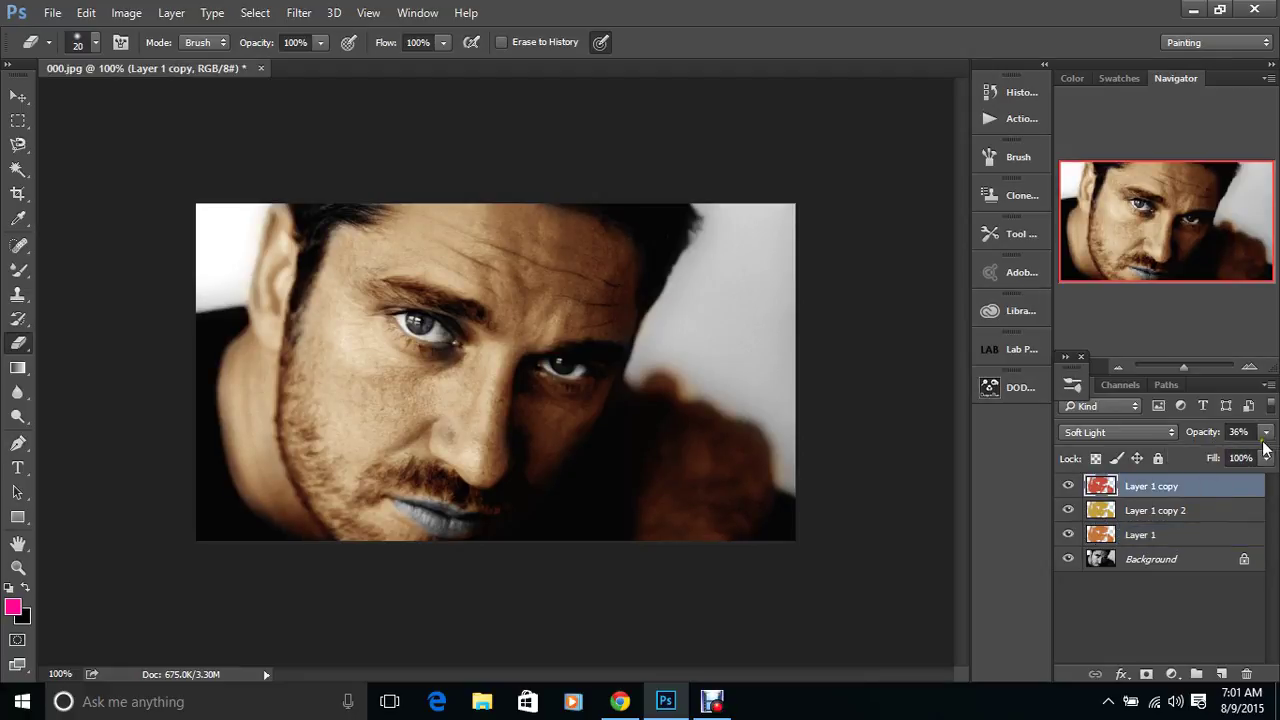
# Apply Hue/Saturation with Lightness -24 to Layer 1 copy 2
pyautogui.click(1210, 514)
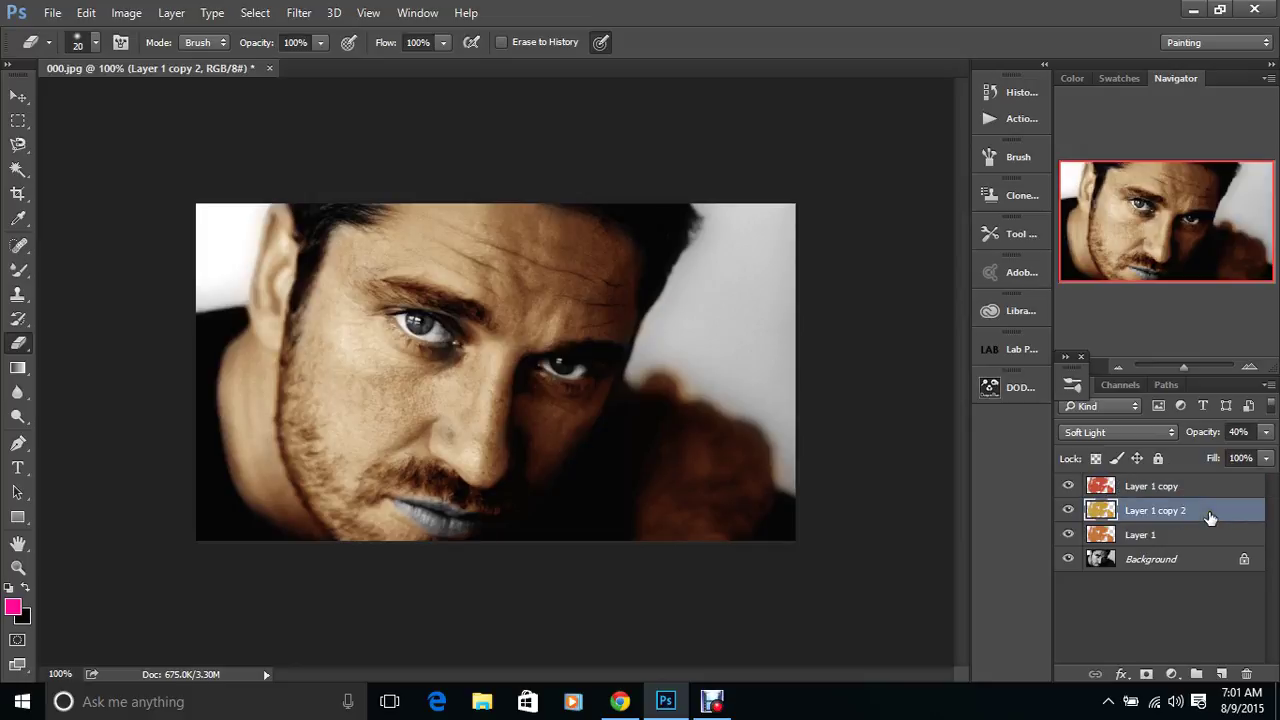
pyautogui.hotkey('ctrl', 'u')
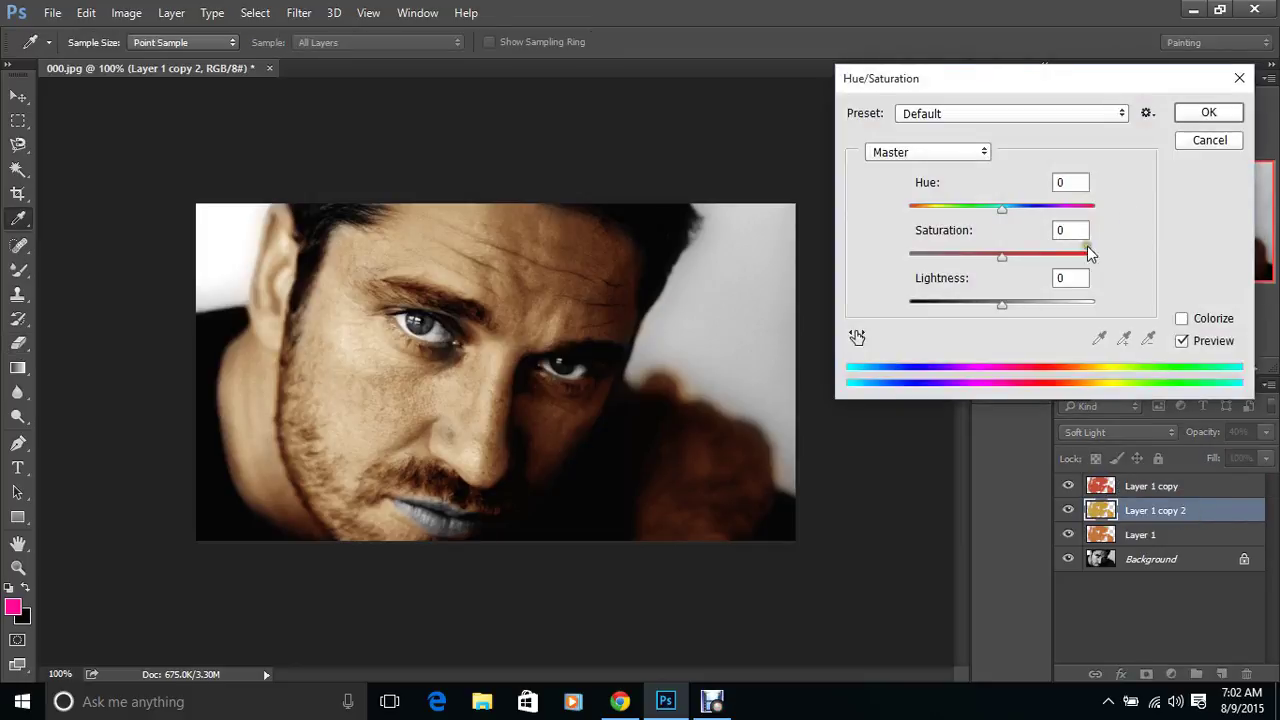
pyautogui.click(979, 306)
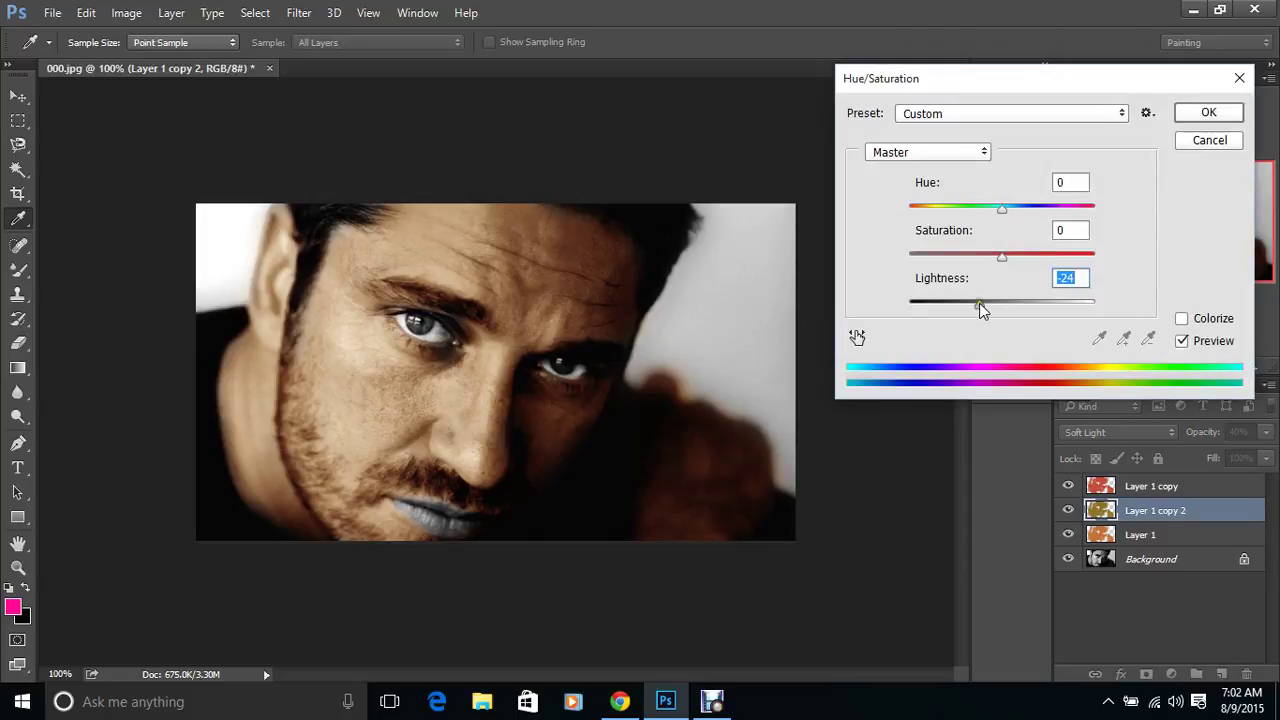
pyautogui.click(1194, 119)
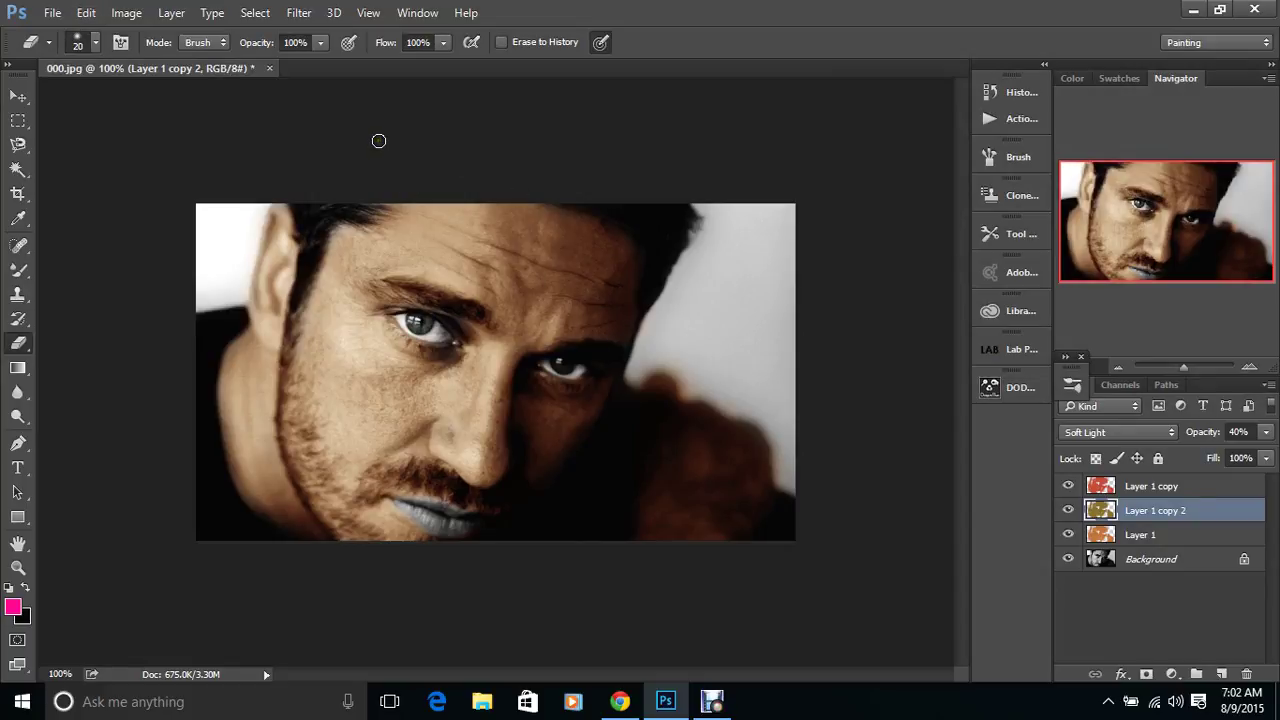
# Start closing the 000.jpg document and cancel at the save prompt
pyautogui.click(269, 68)
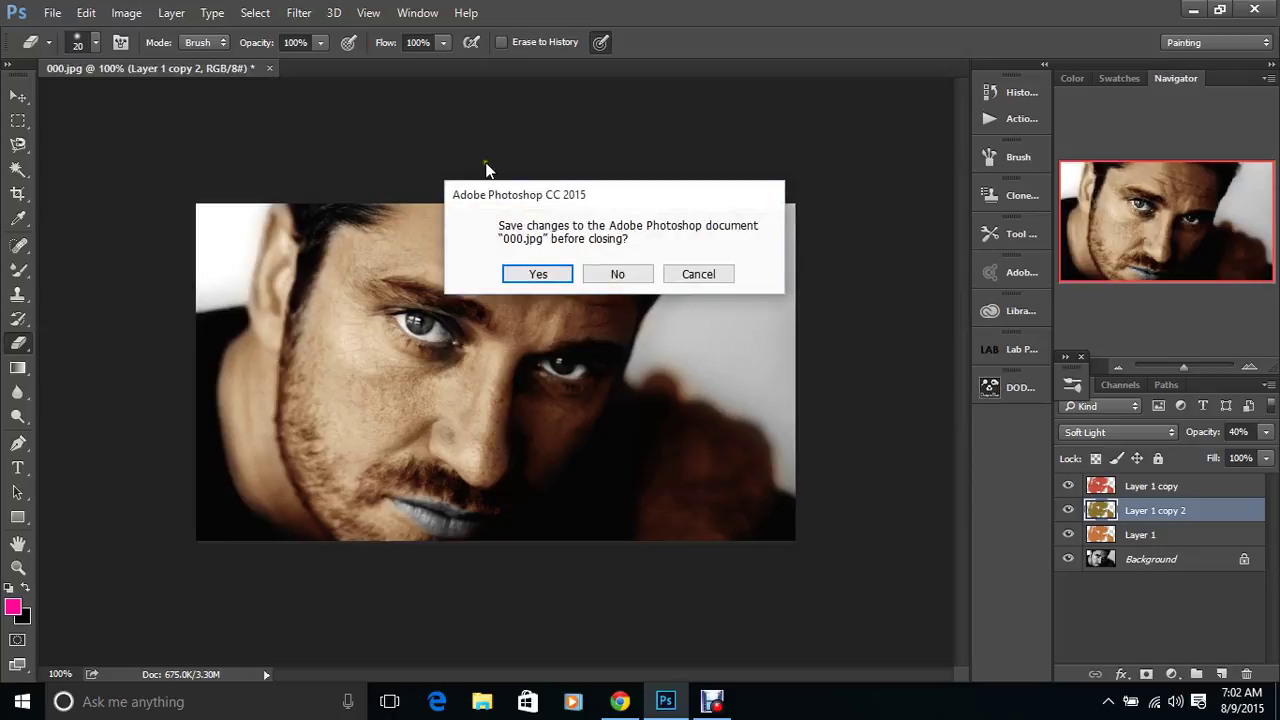
pyautogui.click(700, 274)
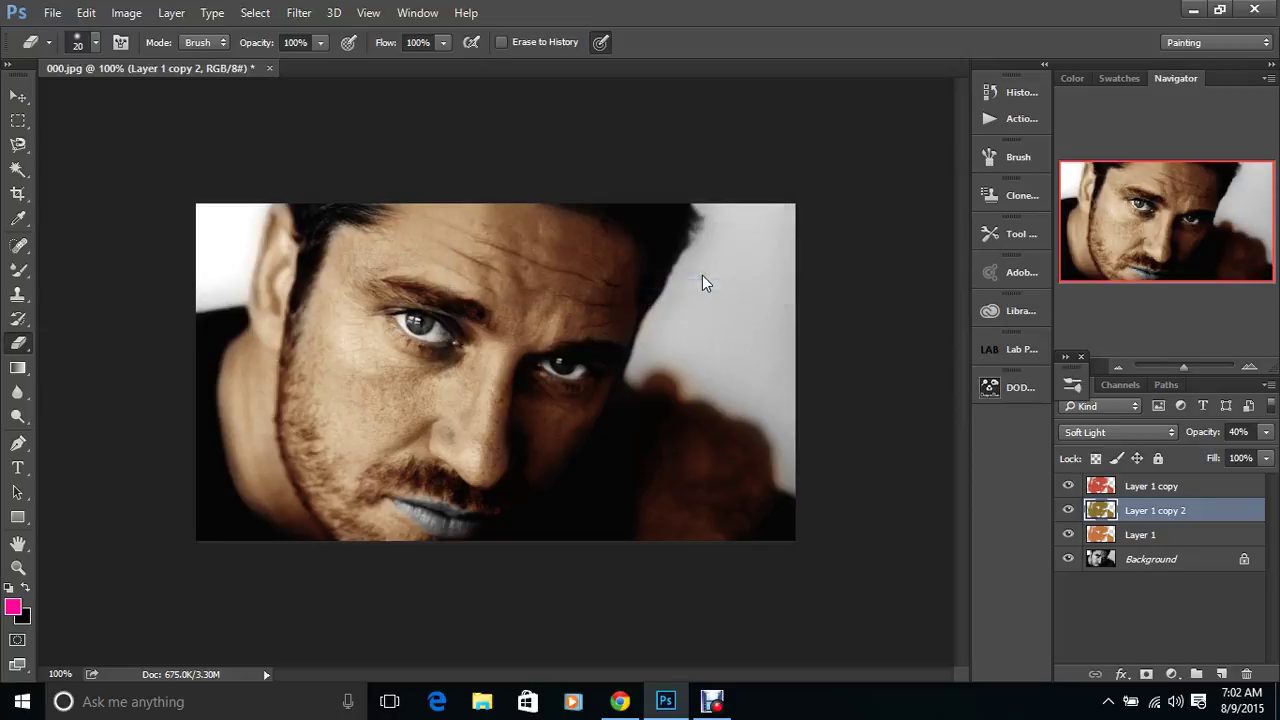
# Open the 000 image from the Downloads folder
pyautogui.click(52, 13)
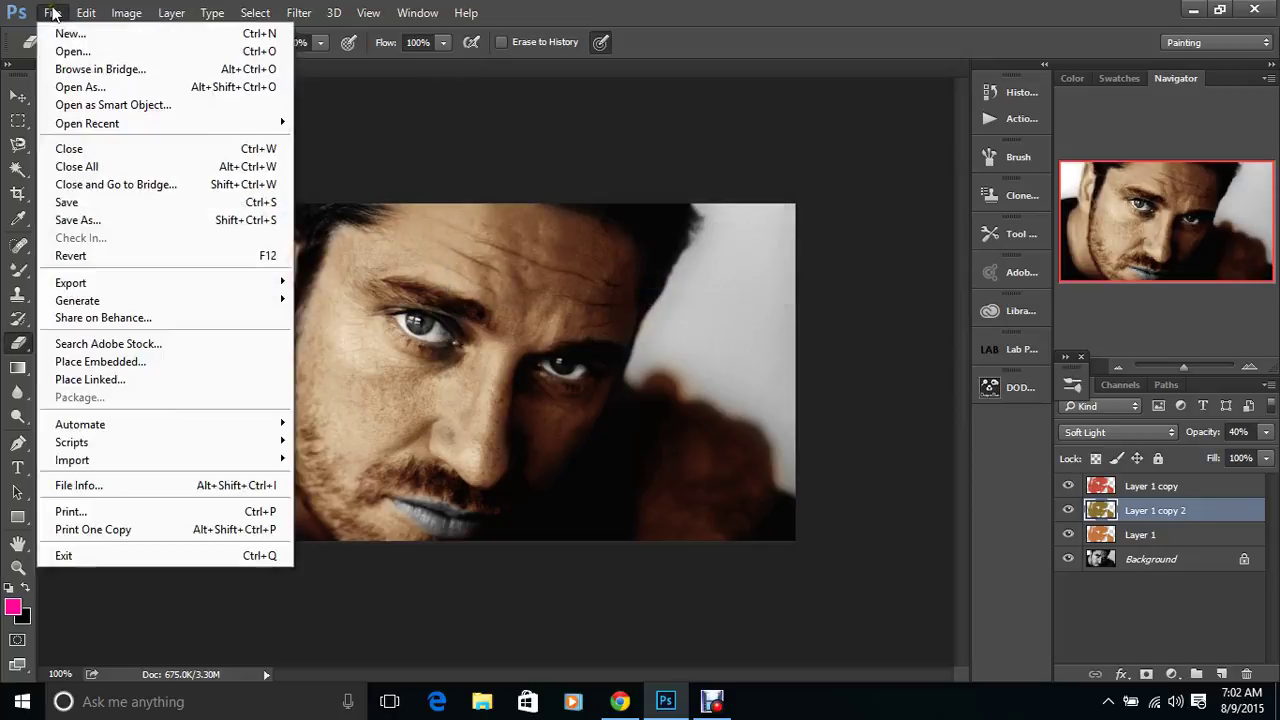
pyautogui.click(88, 54)
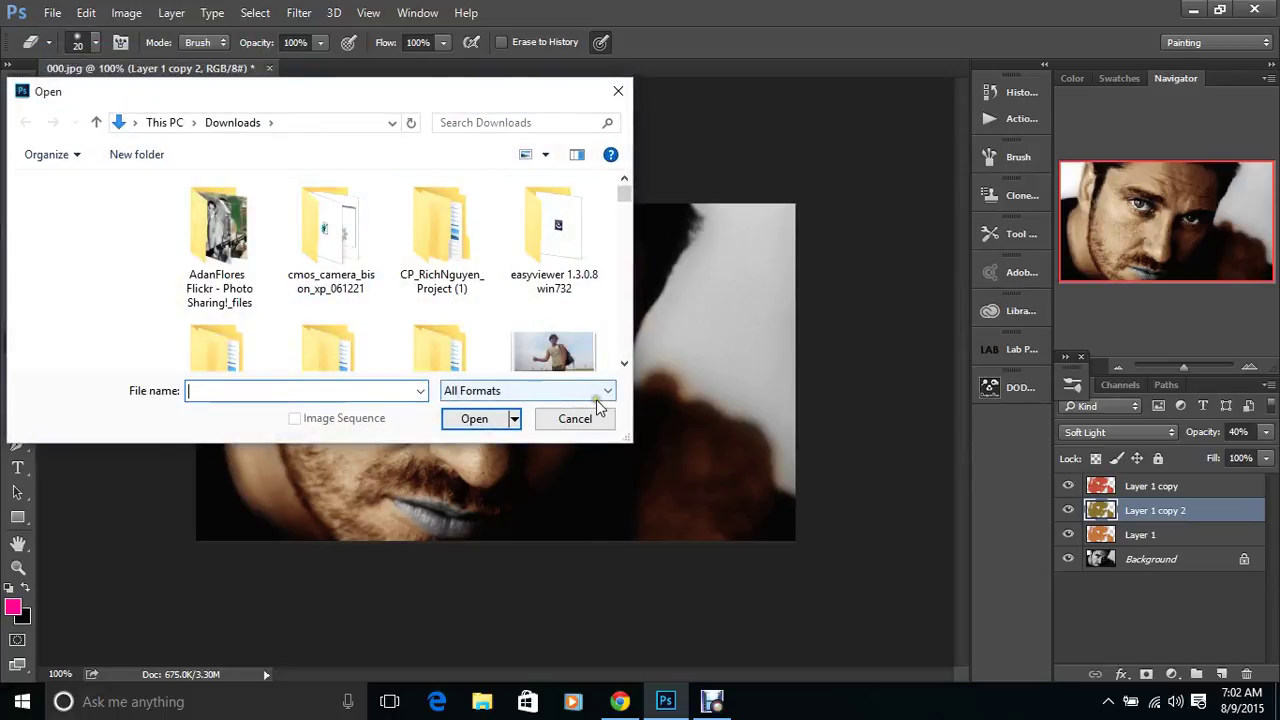
pyautogui.click(624, 366)
pyautogui.click(624, 366)
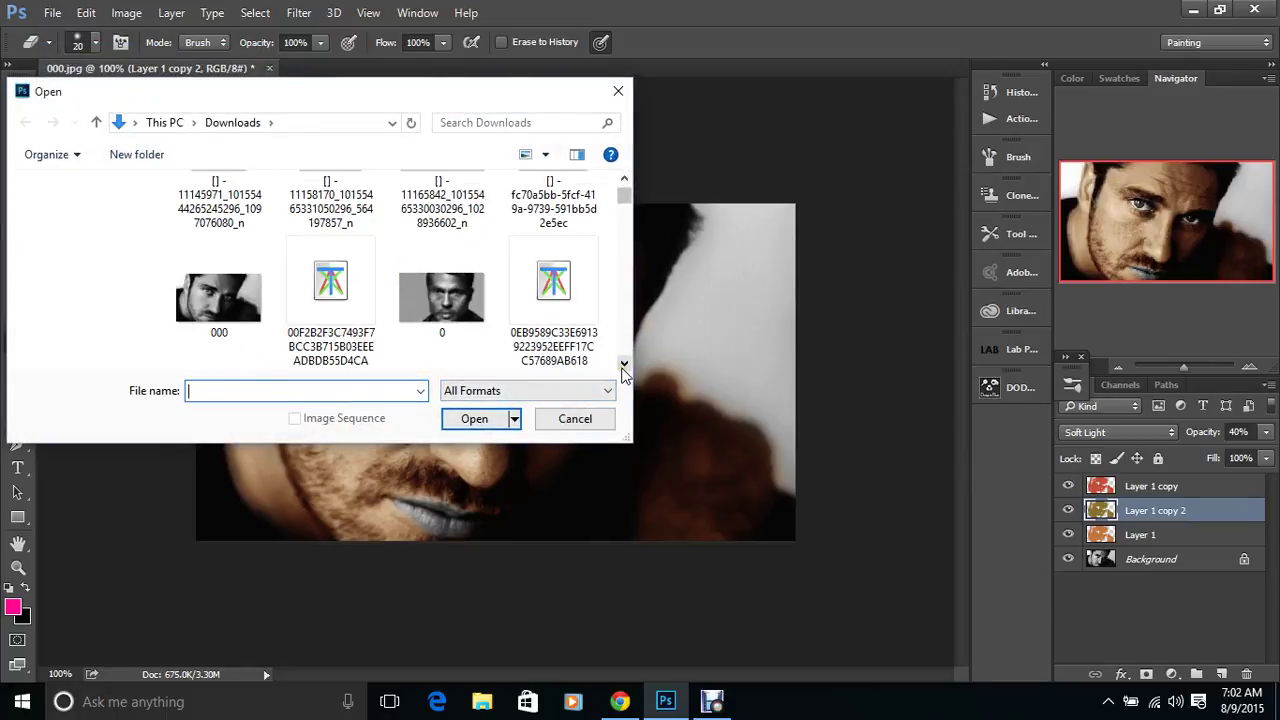
pyautogui.click(218, 298)
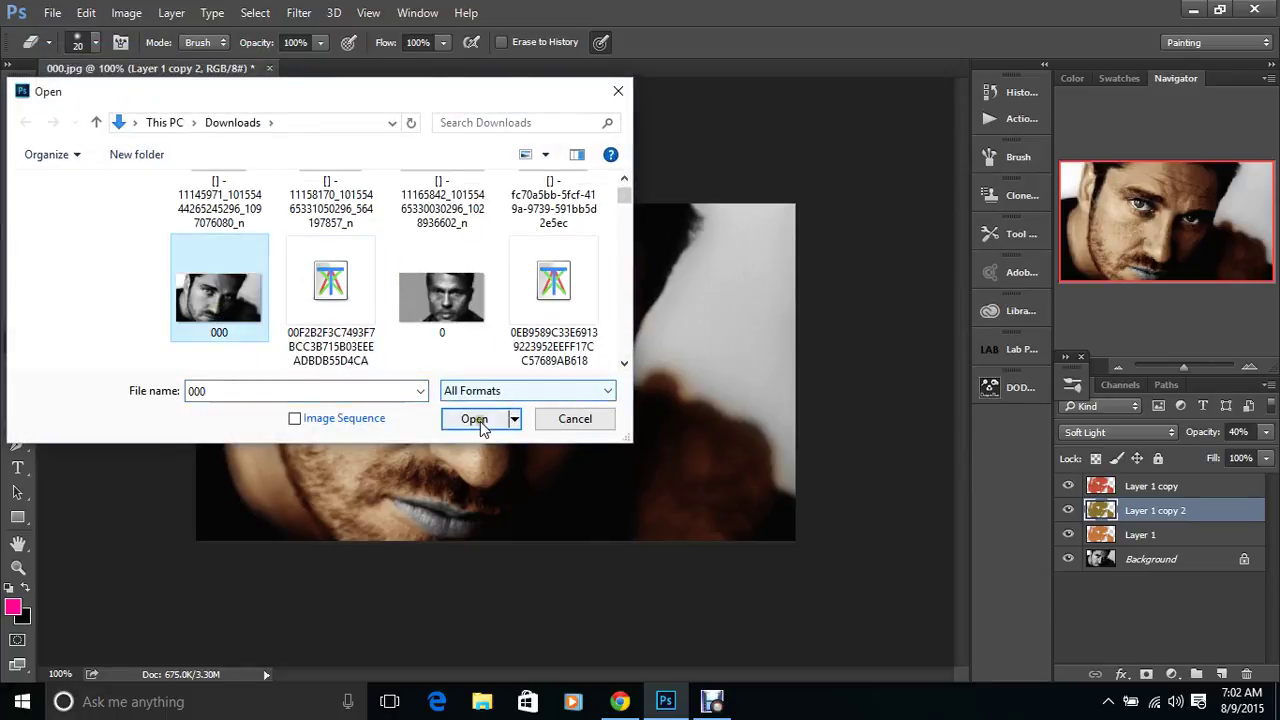
pyautogui.click(480, 421)
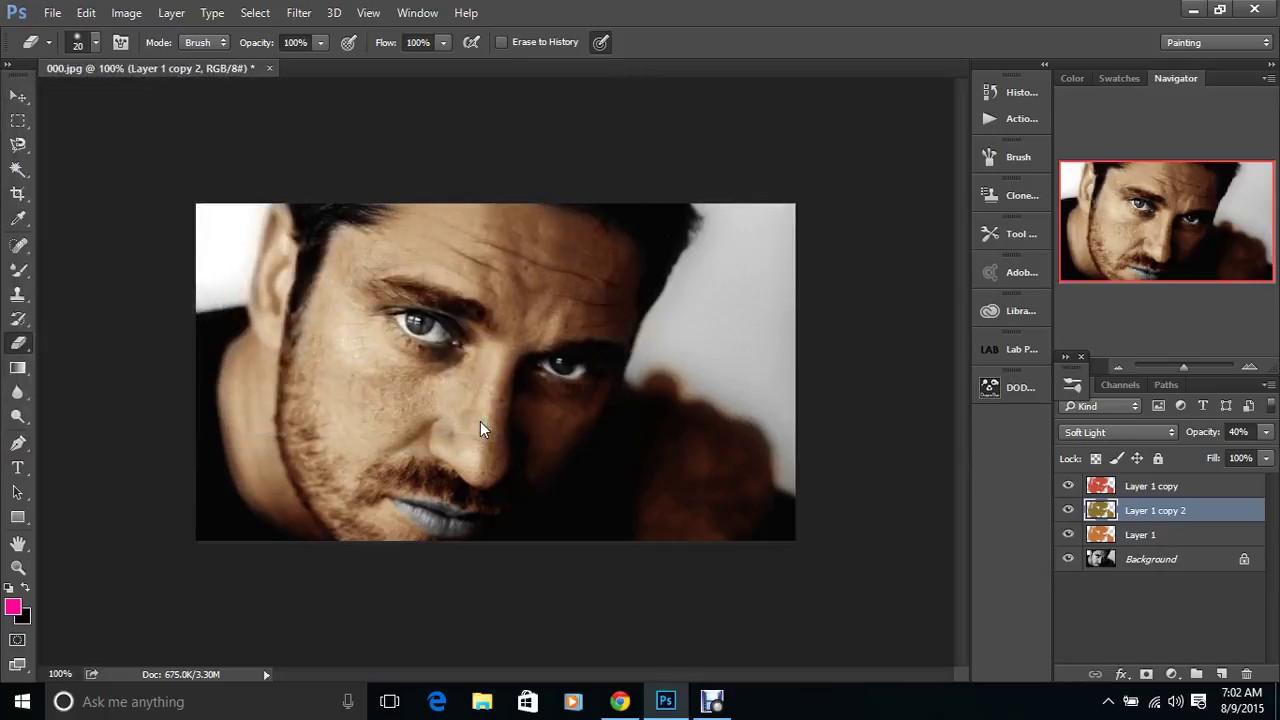
# Open the black-and-white portrait named 0 from the Downloads folder
pyautogui.click(52, 13)
pyautogui.press('Escape')
pyautogui.click(52, 13)
pyautogui.click(77, 52)
pyautogui.click(623, 366)
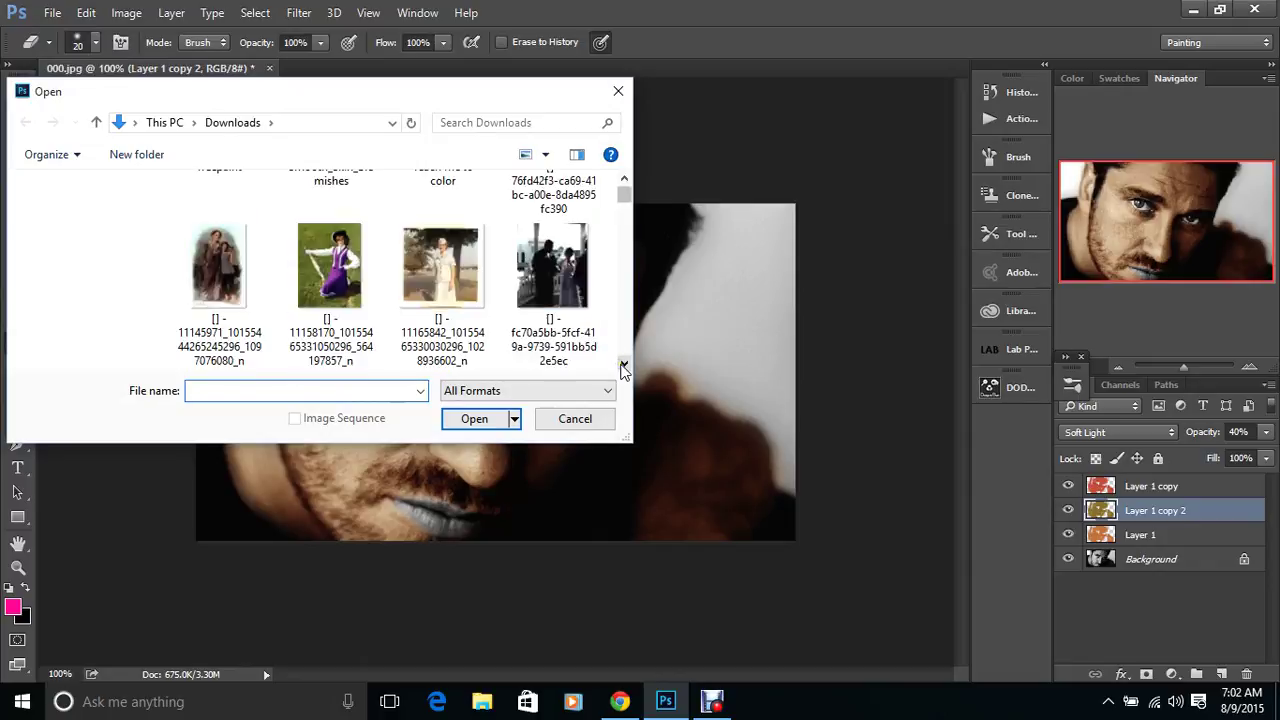
pyautogui.click(623, 366)
pyautogui.click(421, 285)
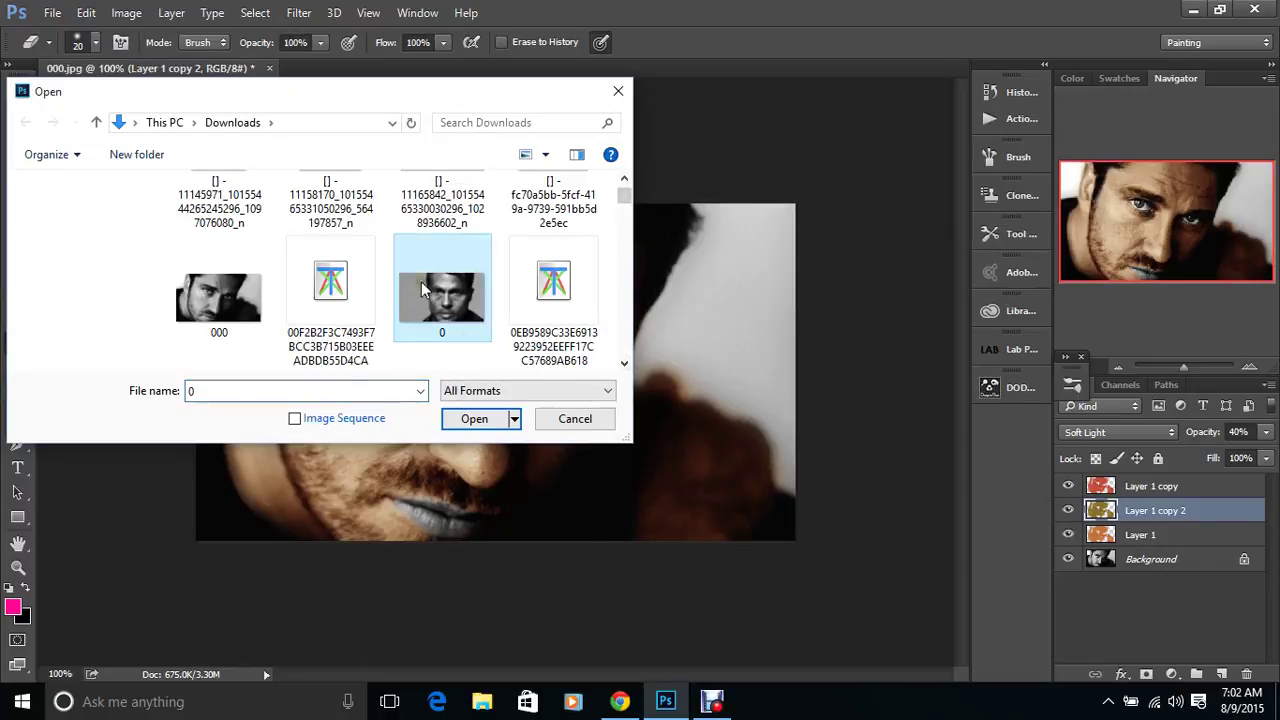
pyautogui.click(489, 419)
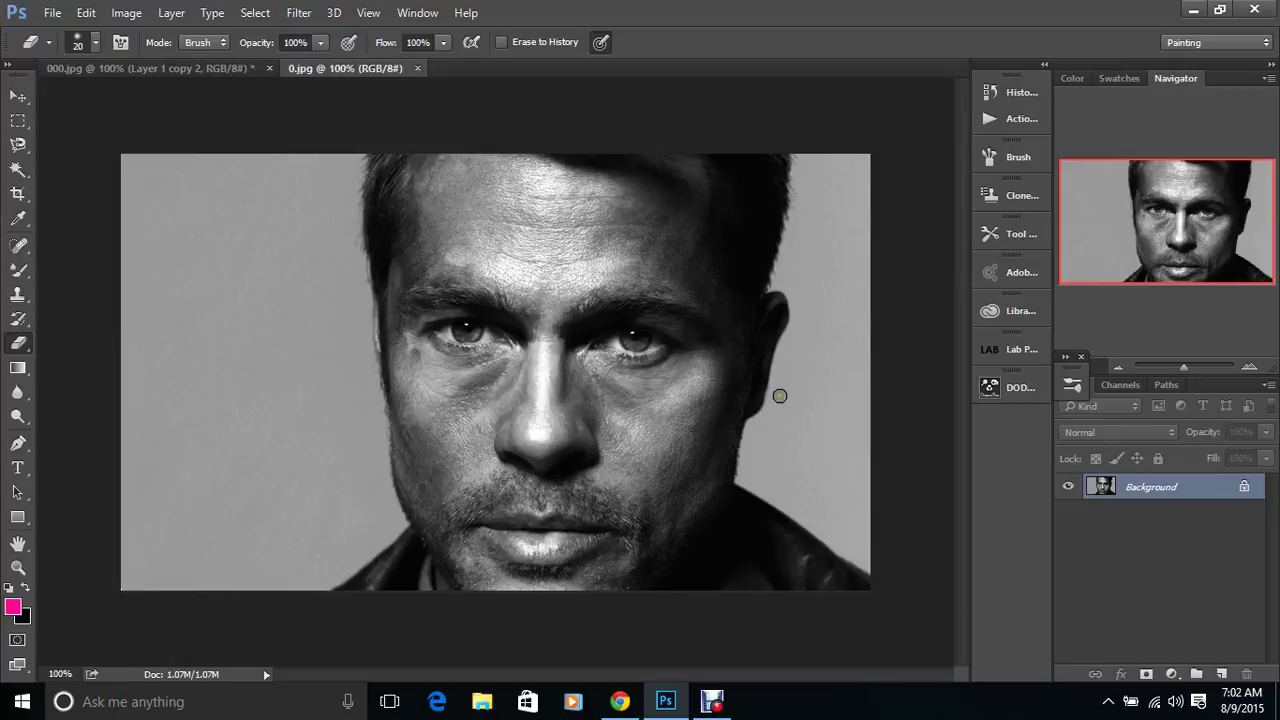
# Add a new layer above the Background of 0.jpg and set the Eraser size to 46 px
pyautogui.click(1218, 676)
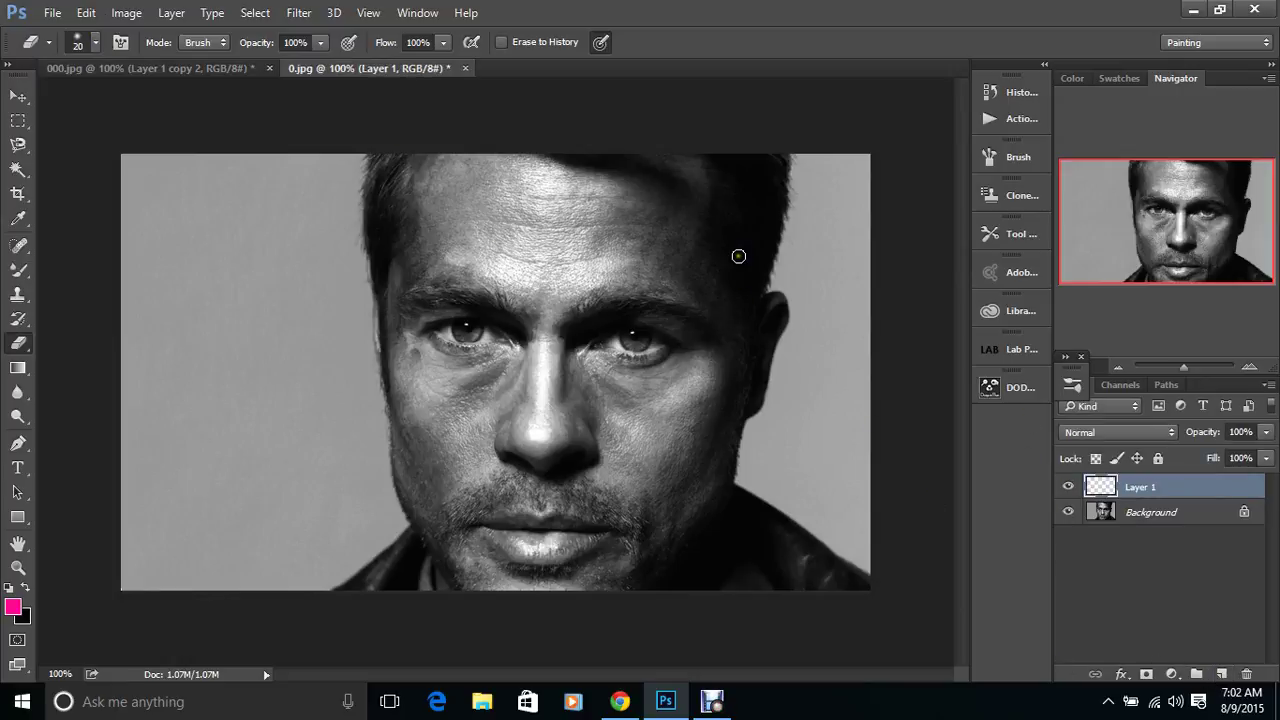
pyautogui.click(95, 42)
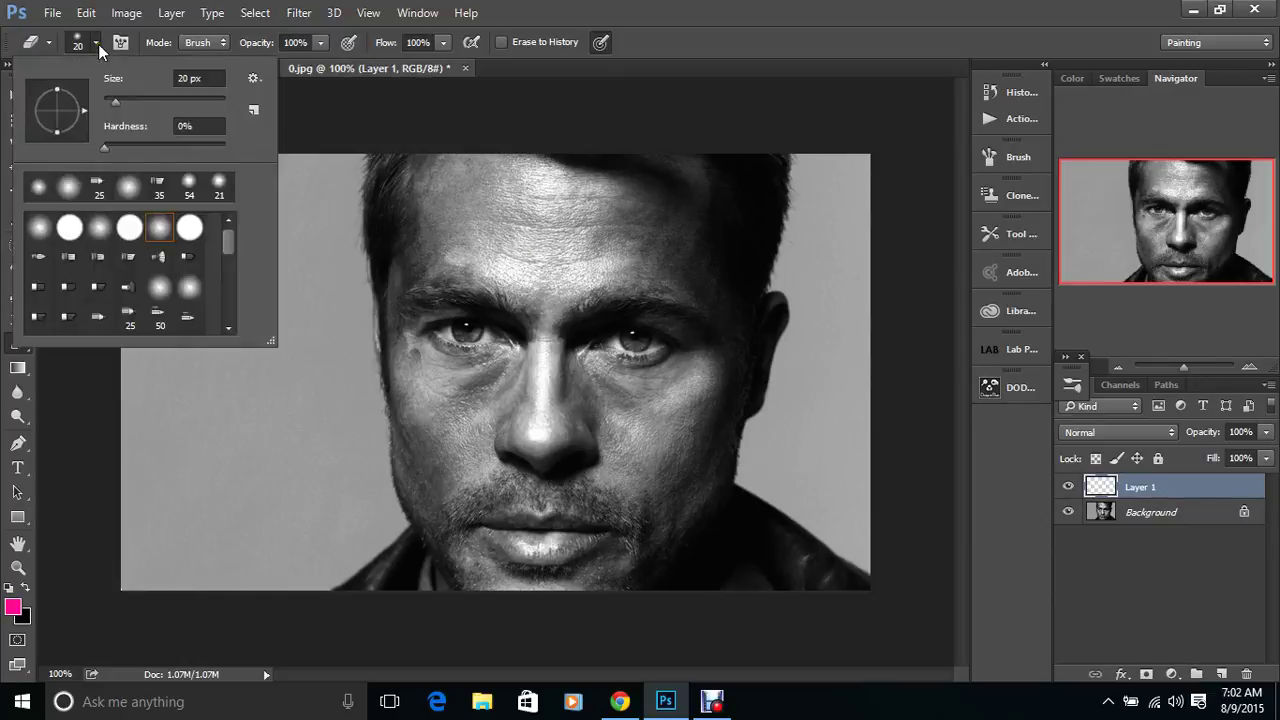
pyautogui.moveTo(115, 101); pyautogui.dragTo(131, 101)
pyautogui.click(430, 182)
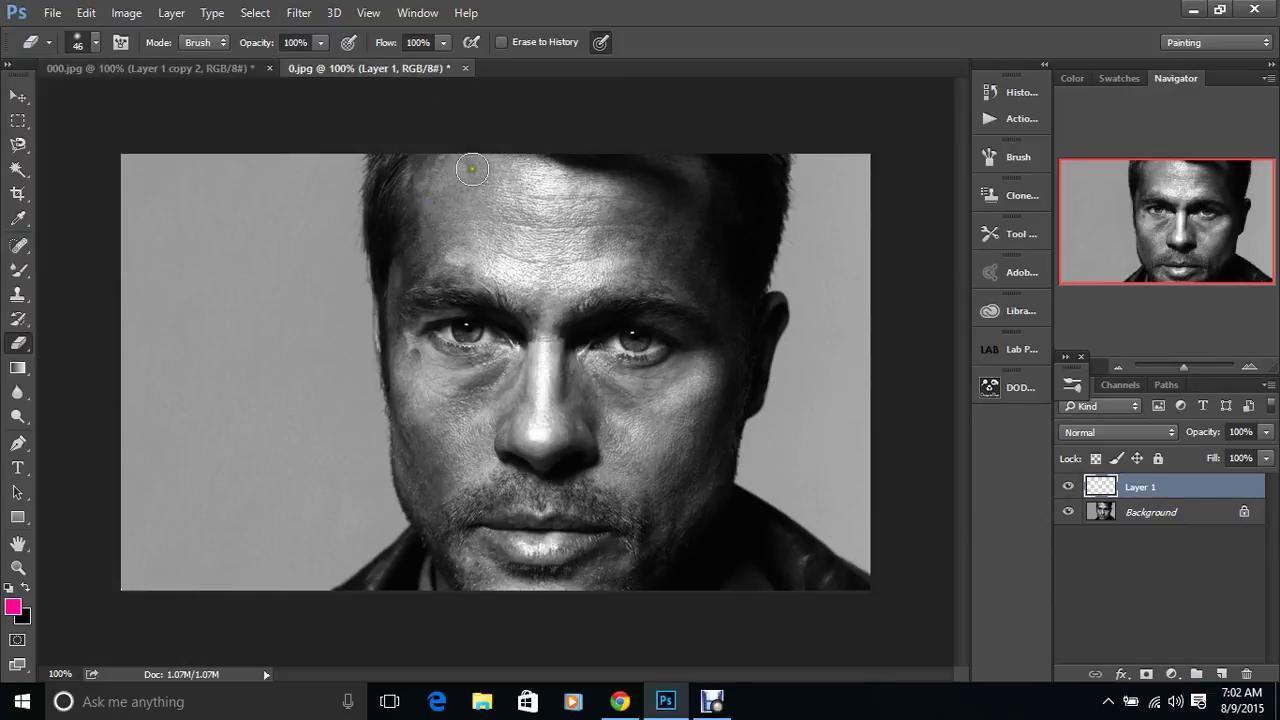
# Paint pink over the facial skin on Layer 1 with the Mixer Brush in Soft Light mode, leaving the eyes and lips unpainted
pyautogui.click(18, 270)
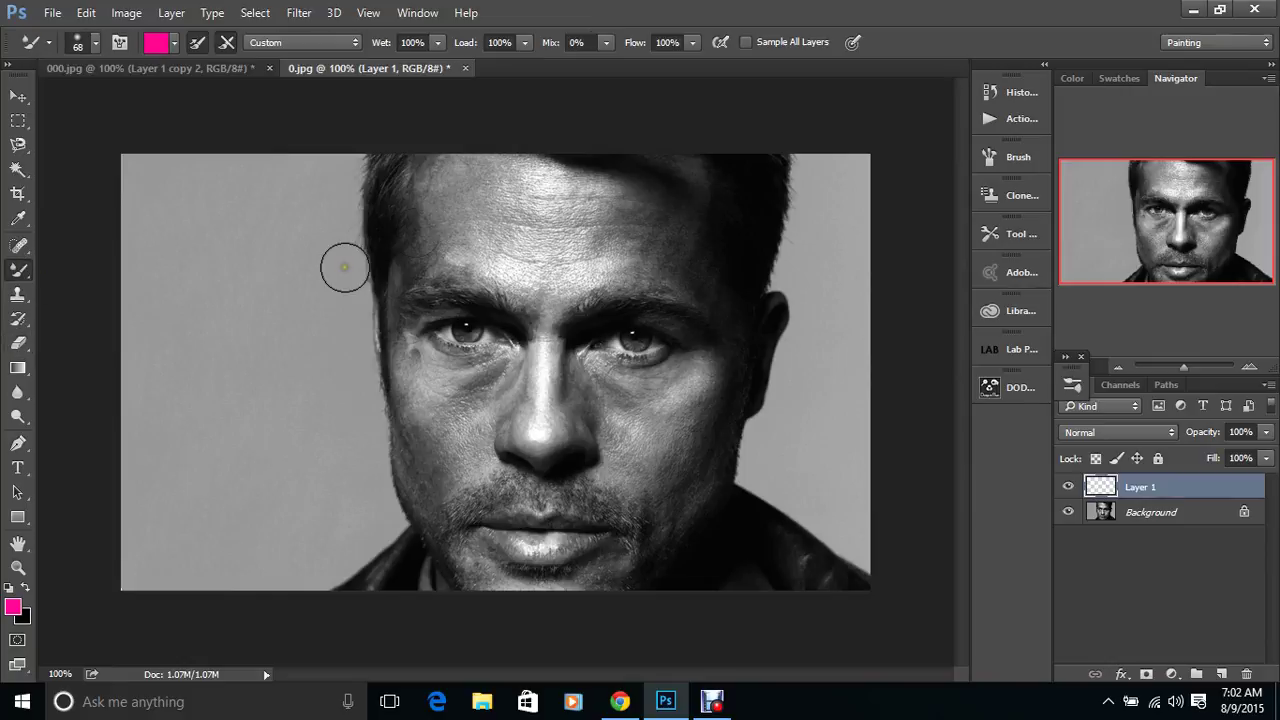
pyautogui.moveTo(423, 220)
pyautogui.mouseDown()
pyautogui.moveTo(429, 183)
pyautogui.moveTo(457, 171)
pyautogui.mouseUp()
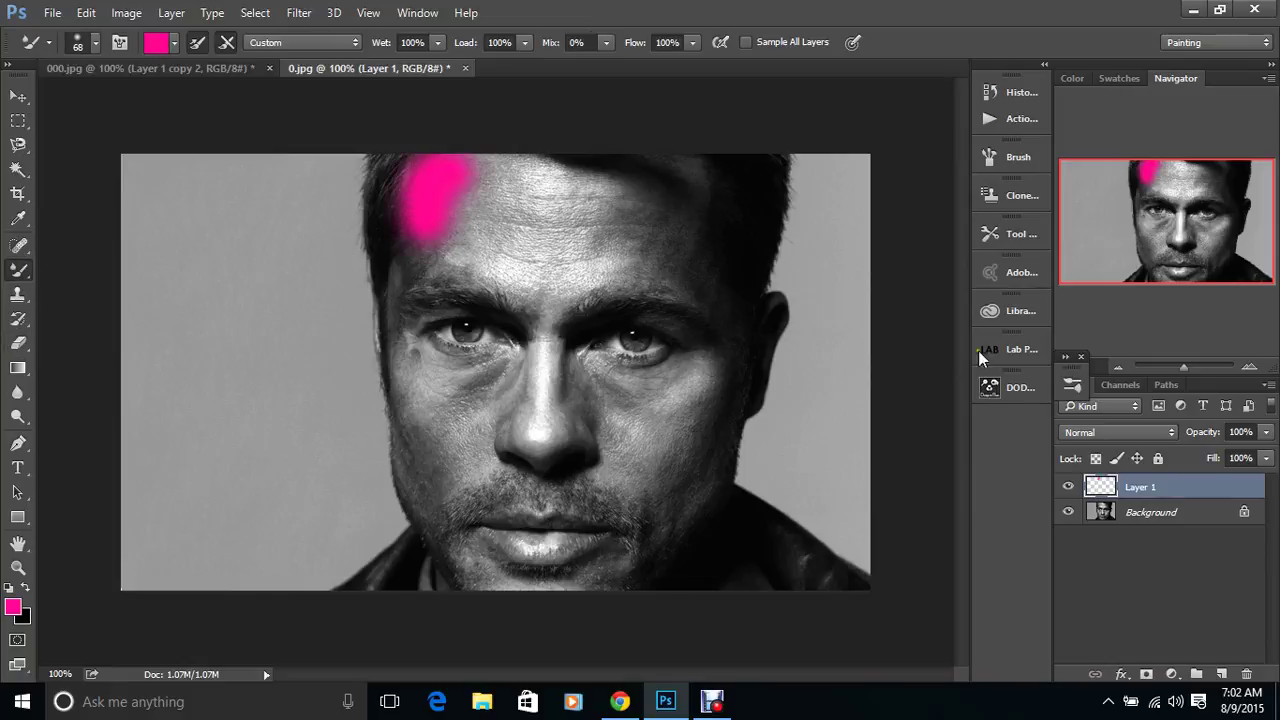
pyautogui.click(1080, 432)
pyautogui.click(1075, 251)
pyautogui.moveTo(491, 171)
pyautogui.mouseDown()
pyautogui.moveTo(676, 178)
pyautogui.moveTo(730, 344)
pyautogui.moveTo(701, 497)
pyautogui.moveTo(664, 532)
pyautogui.moveTo(673, 502)
pyautogui.moveTo(600, 465)
pyautogui.moveTo(678, 468)
pyautogui.moveTo(581, 432)
pyautogui.moveTo(571, 388)
pyautogui.moveTo(574, 364)
pyautogui.moveTo(601, 382)
pyautogui.moveTo(696, 380)
pyautogui.moveTo(689, 366)
pyautogui.moveTo(683, 457)
pyautogui.moveTo(550, 361)
pyautogui.moveTo(588, 315)
pyautogui.moveTo(695, 320)
pyautogui.moveTo(662, 269)
pyautogui.moveTo(585, 240)
pyautogui.moveTo(613, 248)
pyautogui.moveTo(617, 227)
pyautogui.moveTo(539, 204)
pyautogui.moveTo(704, 246)
pyautogui.moveTo(538, 217)
pyautogui.moveTo(461, 233)
pyautogui.moveTo(461, 217)
pyautogui.moveTo(514, 215)
pyautogui.moveTo(495, 228)
pyautogui.moveTo(549, 265)
pyautogui.moveTo(610, 266)
pyautogui.moveTo(531, 287)
pyautogui.moveTo(483, 245)
pyautogui.moveTo(457, 244)
pyautogui.moveTo(410, 259)
pyautogui.moveTo(398, 296)
pyautogui.moveTo(415, 467)
pyautogui.moveTo(452, 525)
pyautogui.moveTo(508, 582)
pyautogui.moveTo(560, 590)
pyautogui.moveTo(641, 536)
pyautogui.moveTo(642, 558)
pyautogui.moveTo(601, 579)
pyautogui.moveTo(609, 499)
pyautogui.moveTo(548, 481)
pyautogui.moveTo(466, 486)
pyautogui.moveTo(555, 400)
pyautogui.moveTo(535, 343)
pyautogui.moveTo(507, 373)
pyautogui.moveTo(425, 364)
pyautogui.moveTo(430, 435)
pyautogui.moveTo(490, 408)
pyautogui.moveTo(530, 305)
pyautogui.moveTo(434, 286)
pyautogui.moveTo(721, 334)
pyautogui.moveTo(771, 314)
pyautogui.moveTo(737, 393)
pyautogui.moveTo(520, 594)
pyautogui.moveTo(449, 560)
pyautogui.moveTo(457, 608)
pyautogui.moveTo(414, 451)
pyautogui.moveTo(393, 316)
pyautogui.mouseUp()
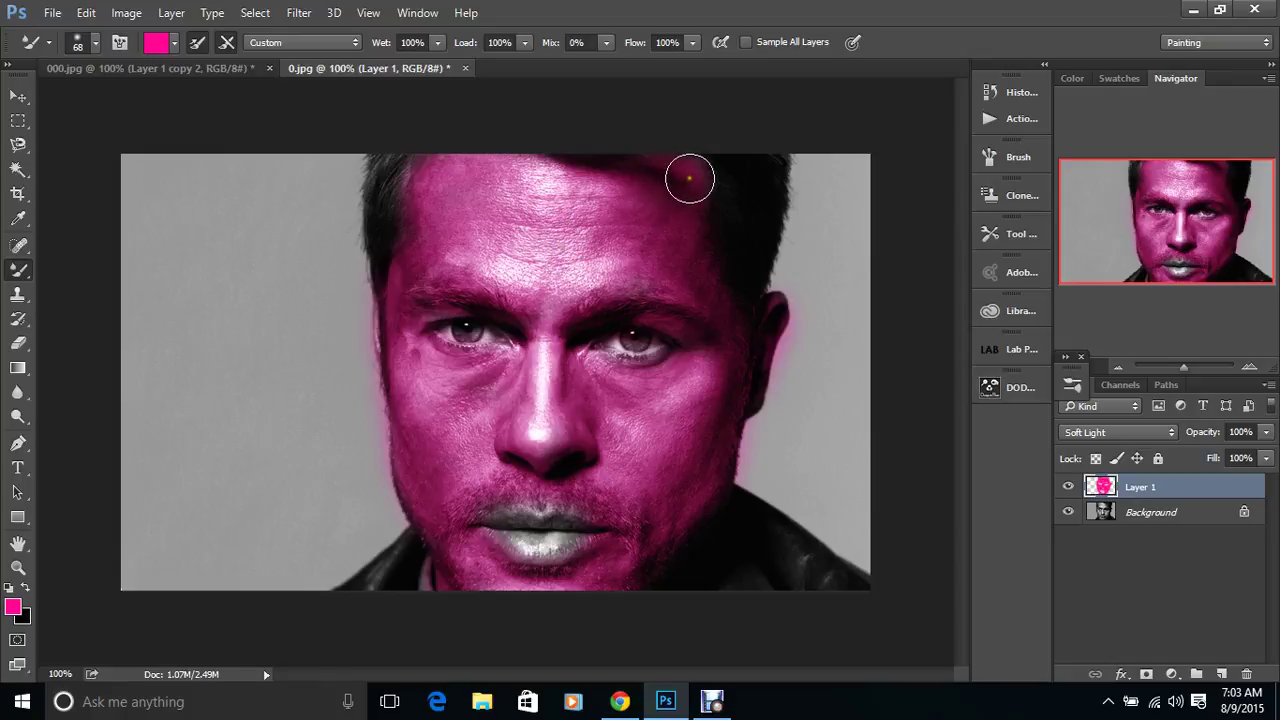
# Apply Hue/Saturation with Hue +59, Saturation -29 and Lightness +27 to the painted skin layer of 0.jpg
pyautogui.hotkey('ctrl', 'u')
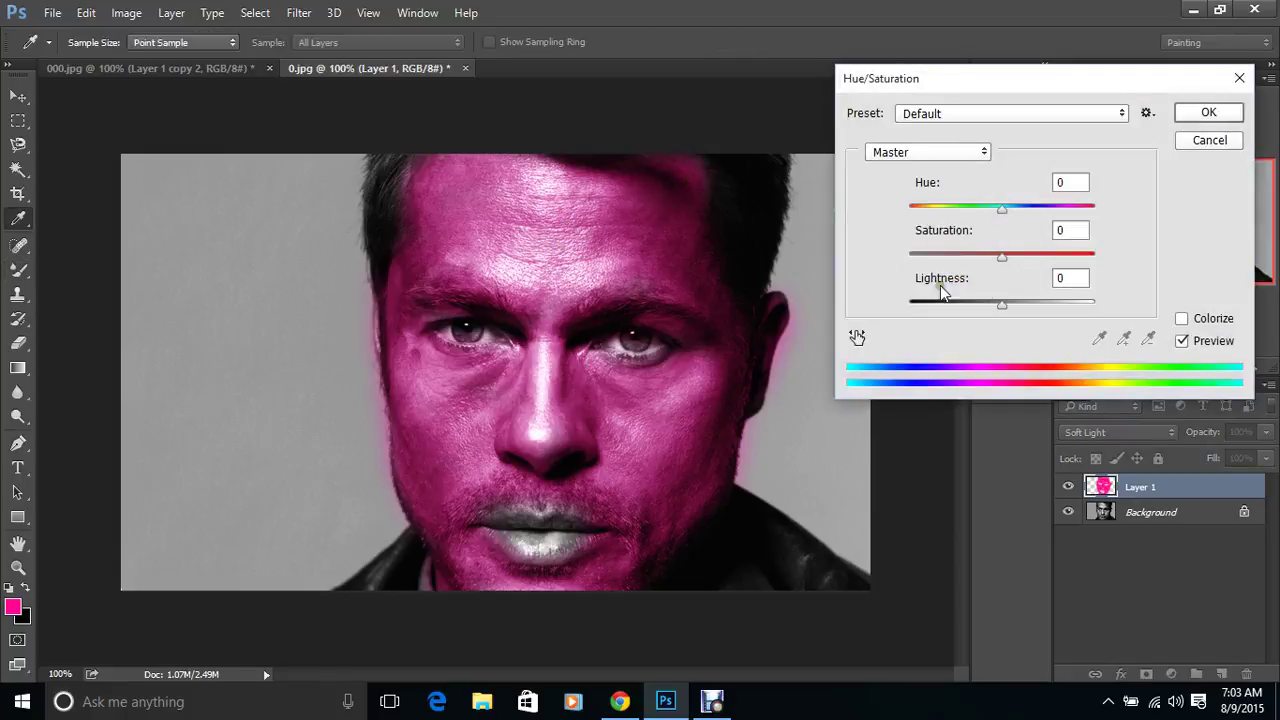
pyautogui.click(1047, 211)
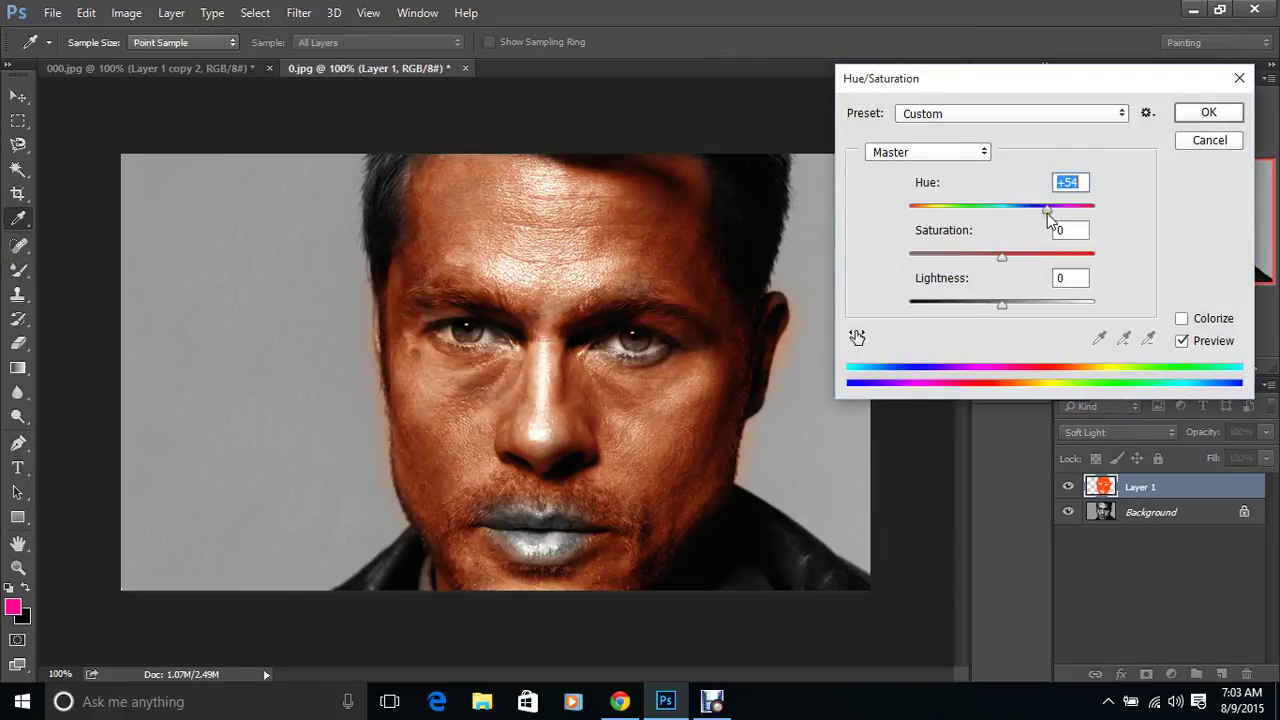
pyautogui.click(954, 255)
pyautogui.click(1029, 303)
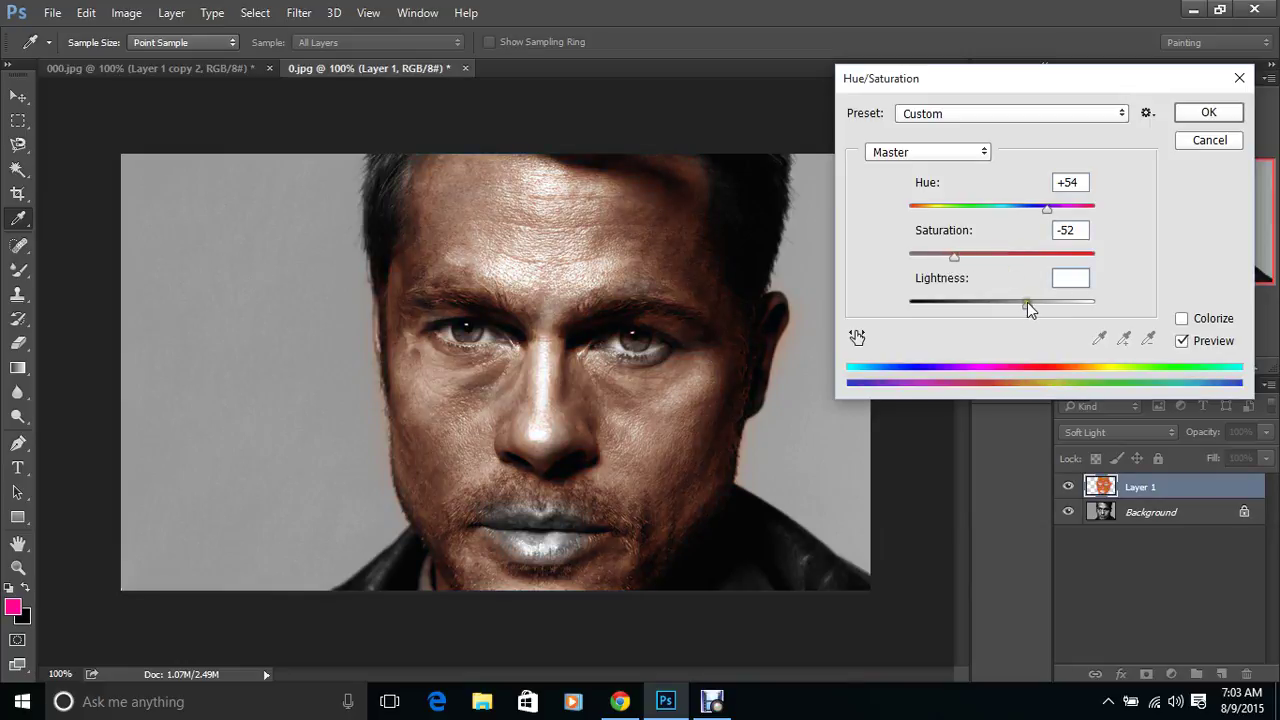
pyautogui.moveTo(1048, 211); pyautogui.dragTo(1040, 207)
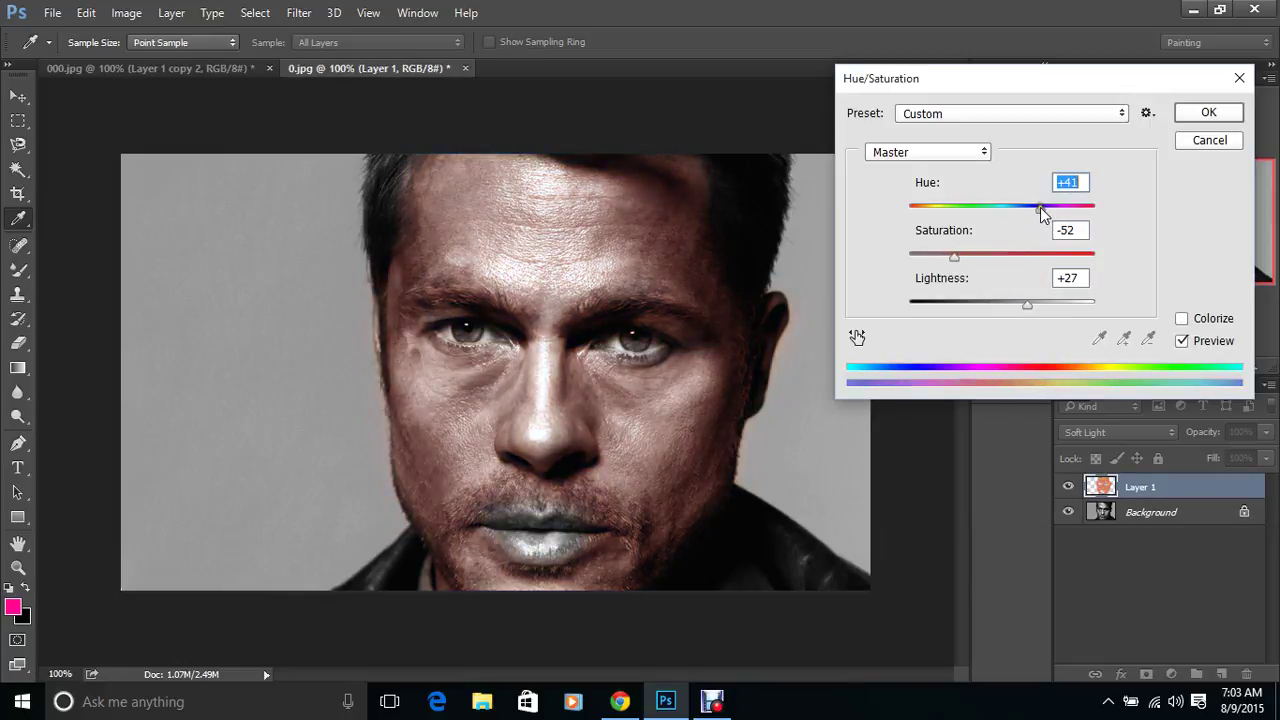
pyautogui.moveTo(954, 258); pyautogui.dragTo(975, 258)
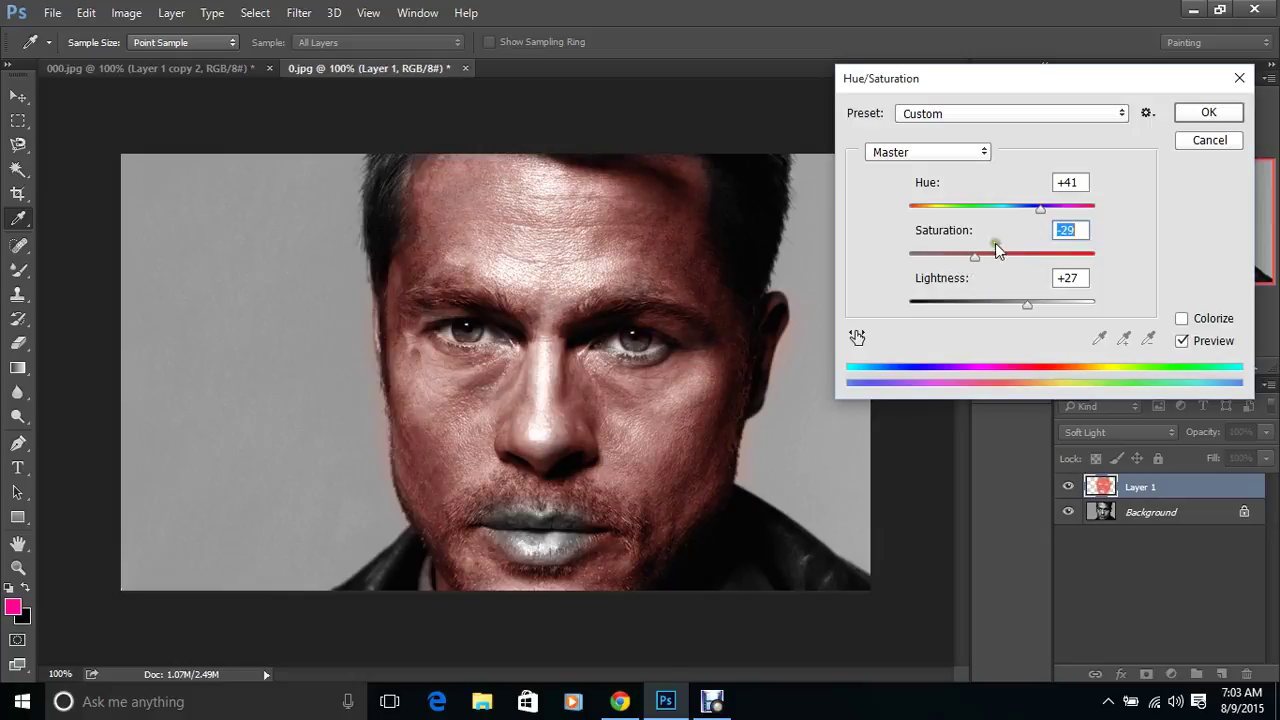
pyautogui.moveTo(1040, 207); pyautogui.dragTo(1049, 211)
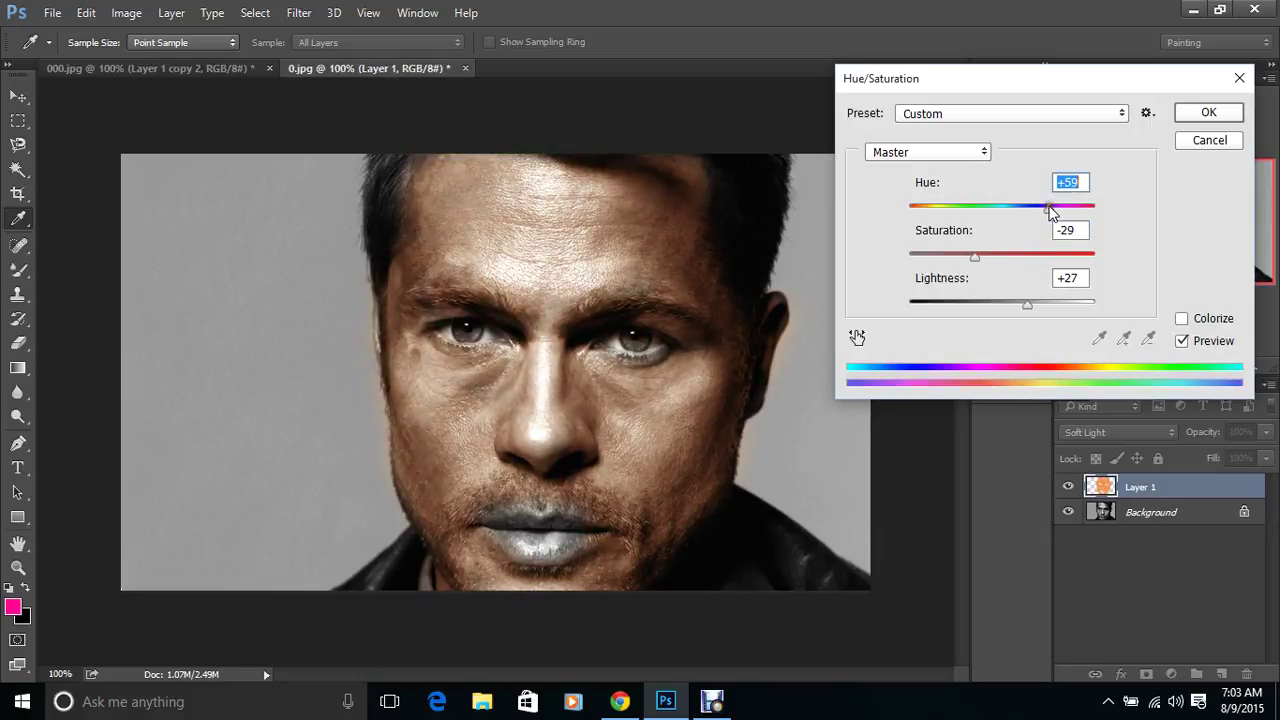
pyautogui.click(1225, 113)
pyautogui.press('b')
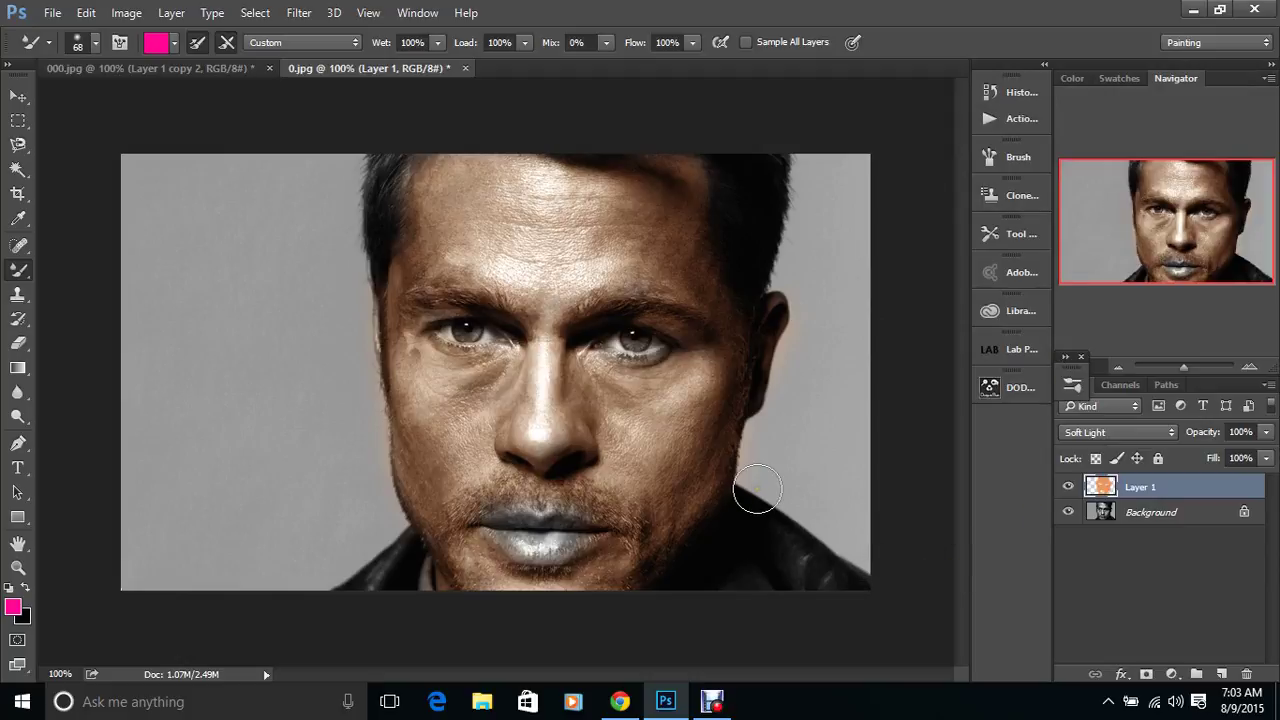
# In the 000.jpg document, set the opacity of Layer 1 copy to 19% and of Layer 1 copy 2 to 25%
pyautogui.click(241, 69)
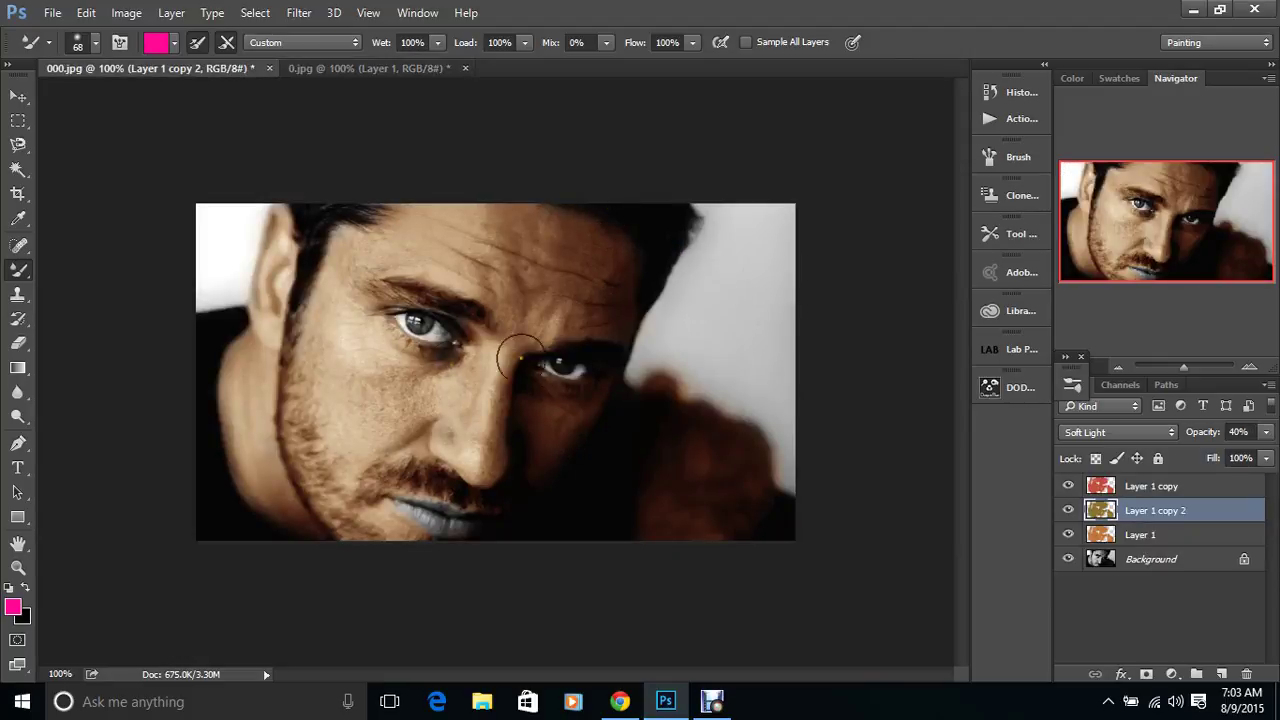
pyautogui.click(1122, 490)
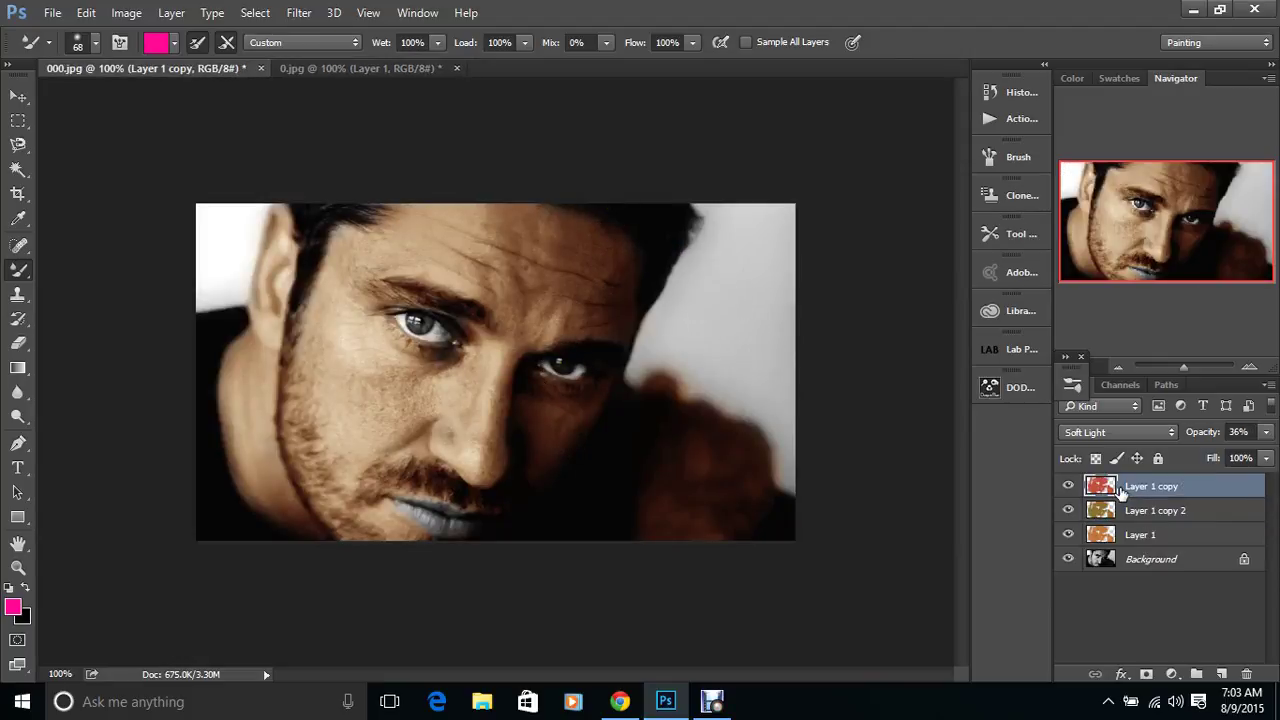
pyautogui.click(1266, 434)
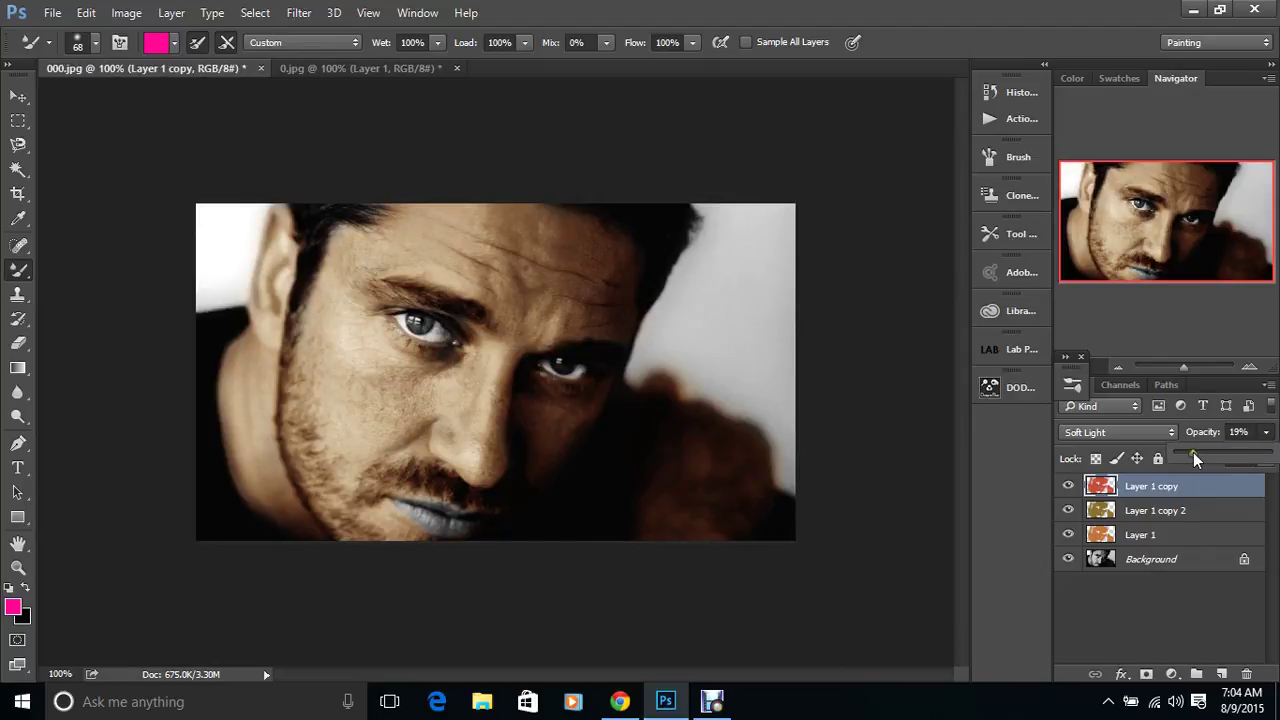
pyautogui.click(1202, 512)
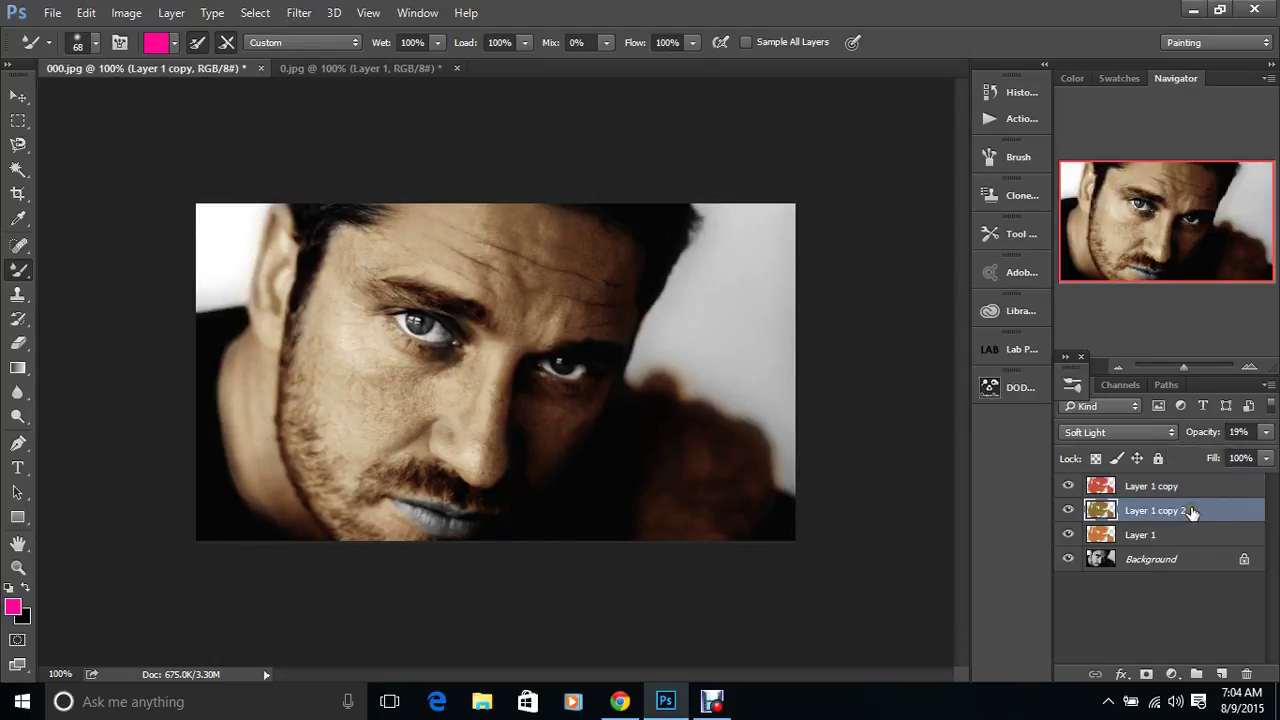
pyautogui.click(1267, 434)
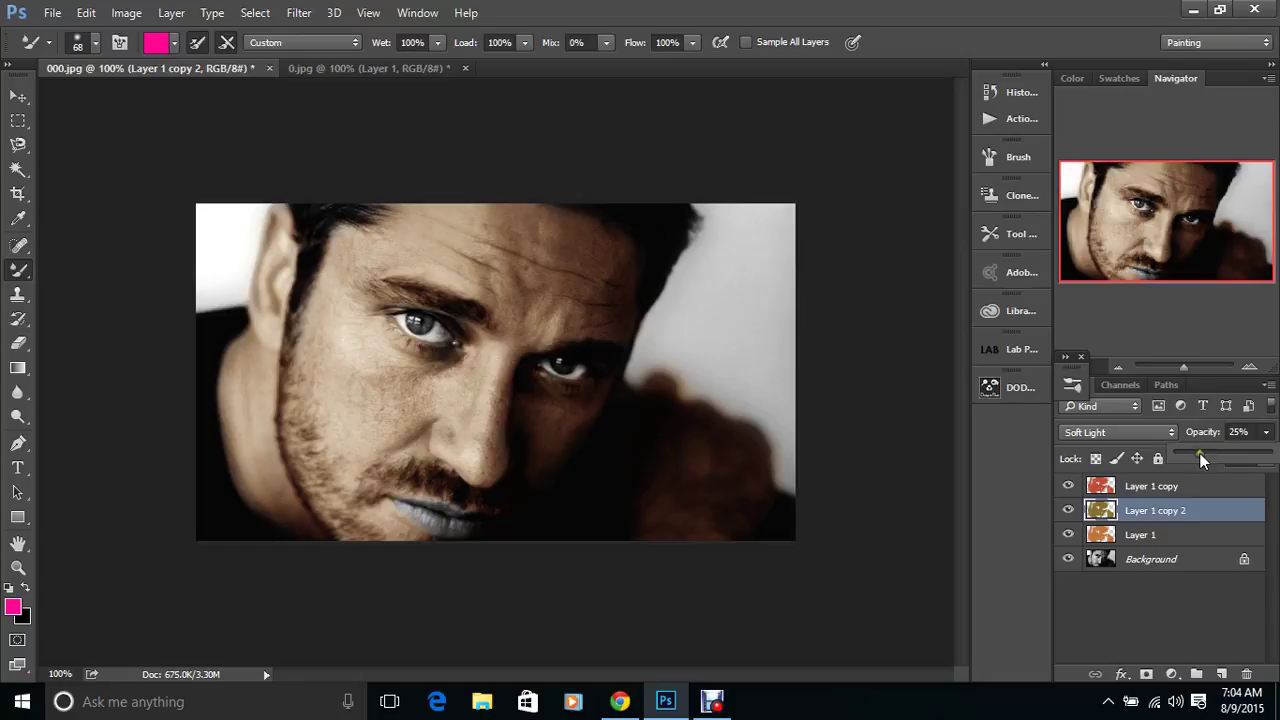
# Raise the opacity of Layer 1 and set the opacity of Layer 1 copy to 35%
pyautogui.click(1163, 536)
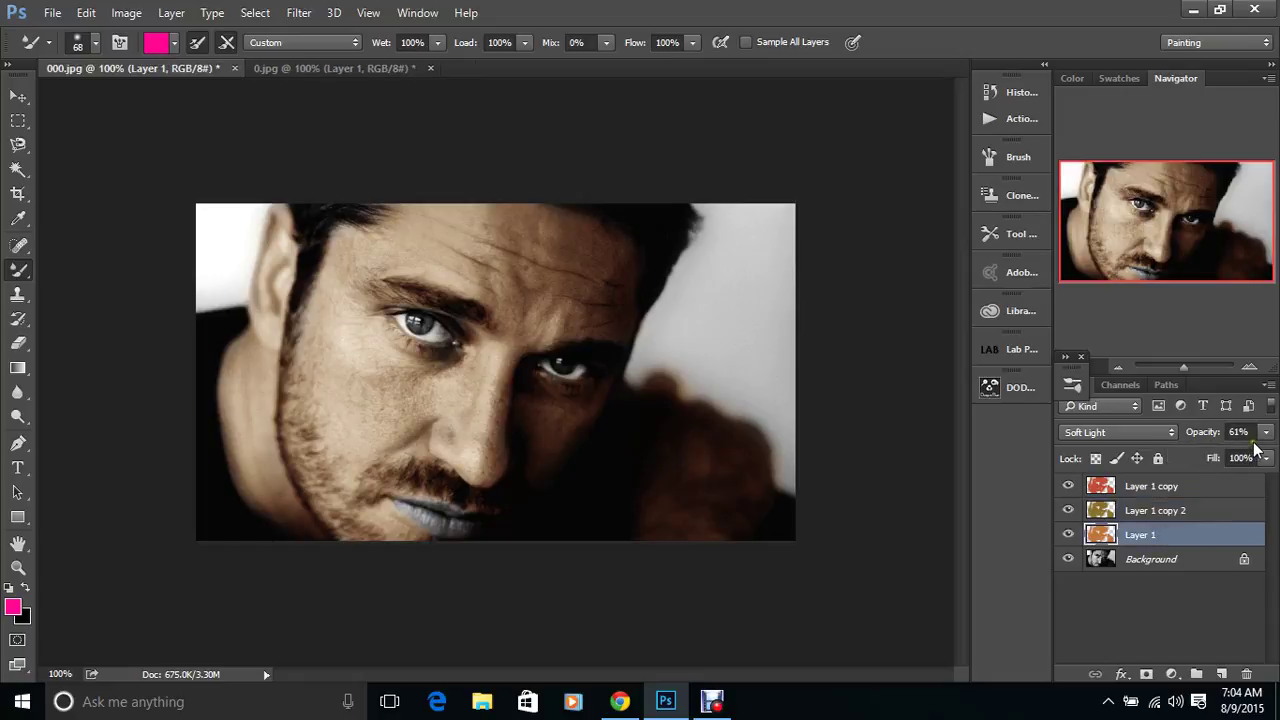
pyautogui.click(1266, 433)
pyautogui.moveTo(1230, 453); pyautogui.dragTo(1245, 457)
pyautogui.click(1197, 494)
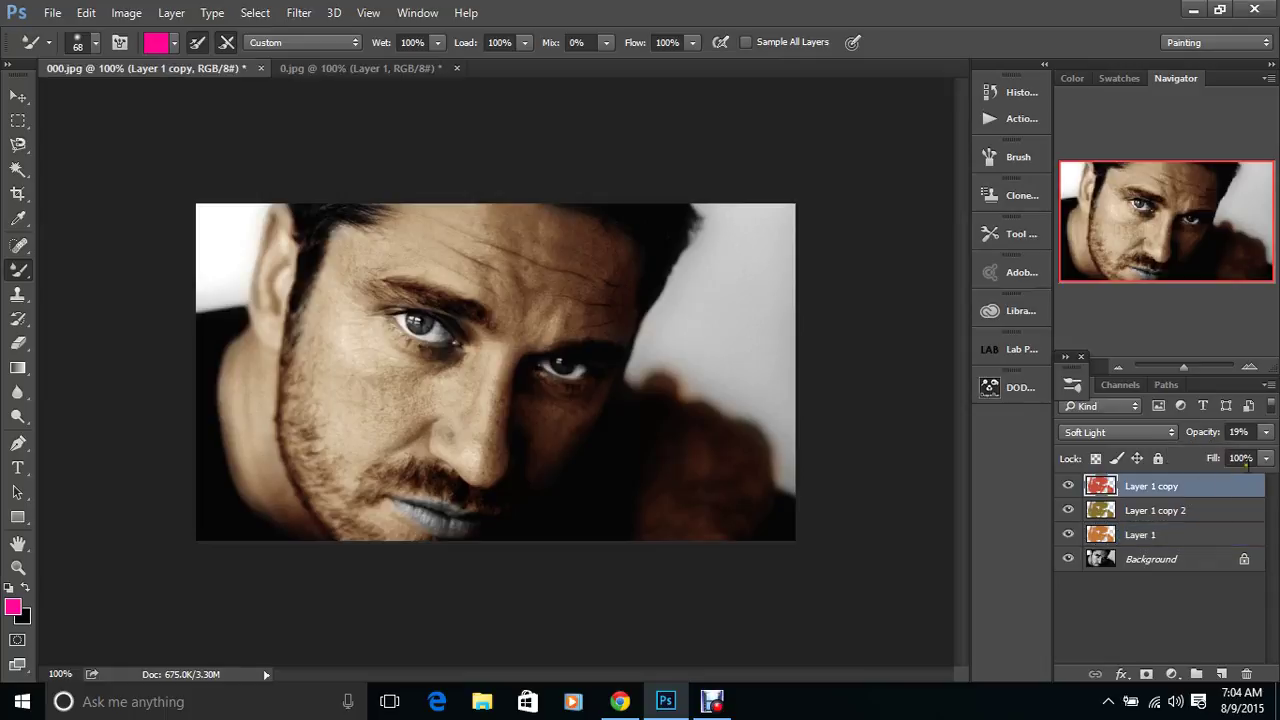
pyautogui.click(1267, 433)
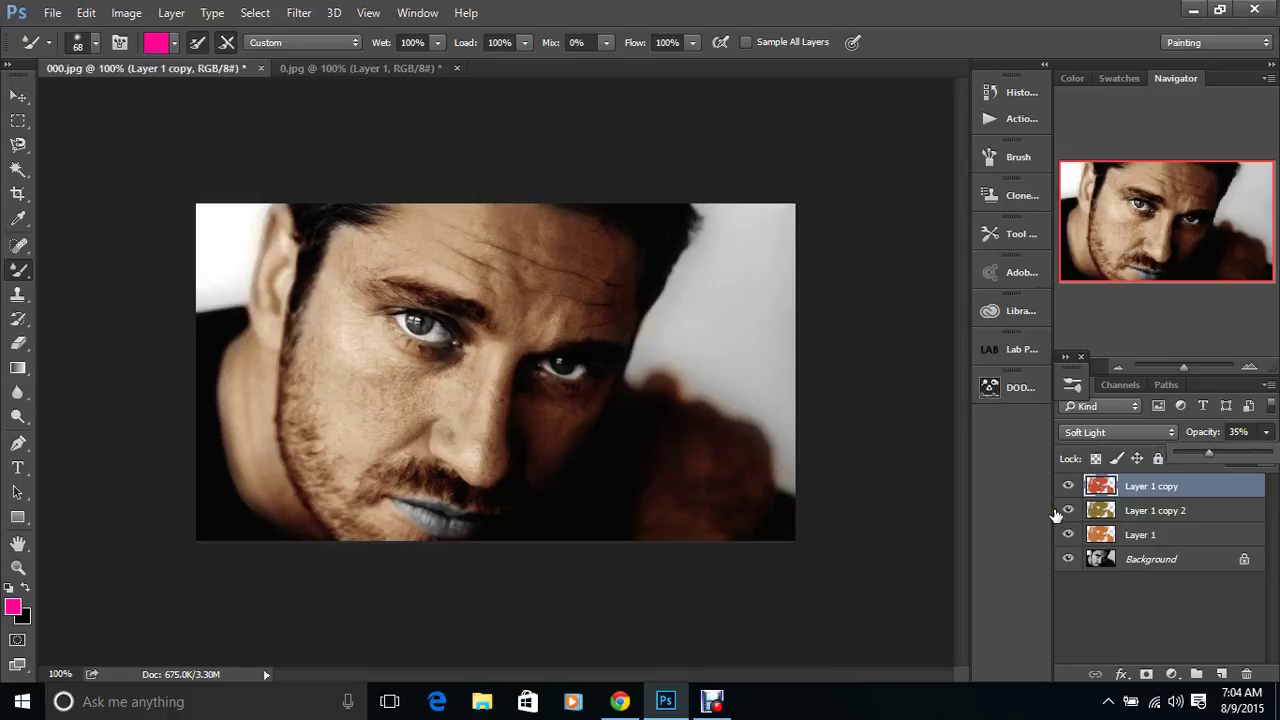
# Apply Hue/Saturation with Hue -11 to Layer 1 copy
pyautogui.hotkey('ctrl', 'u')
pyautogui.moveTo(1002, 209); pyautogui.dragTo(992, 214)
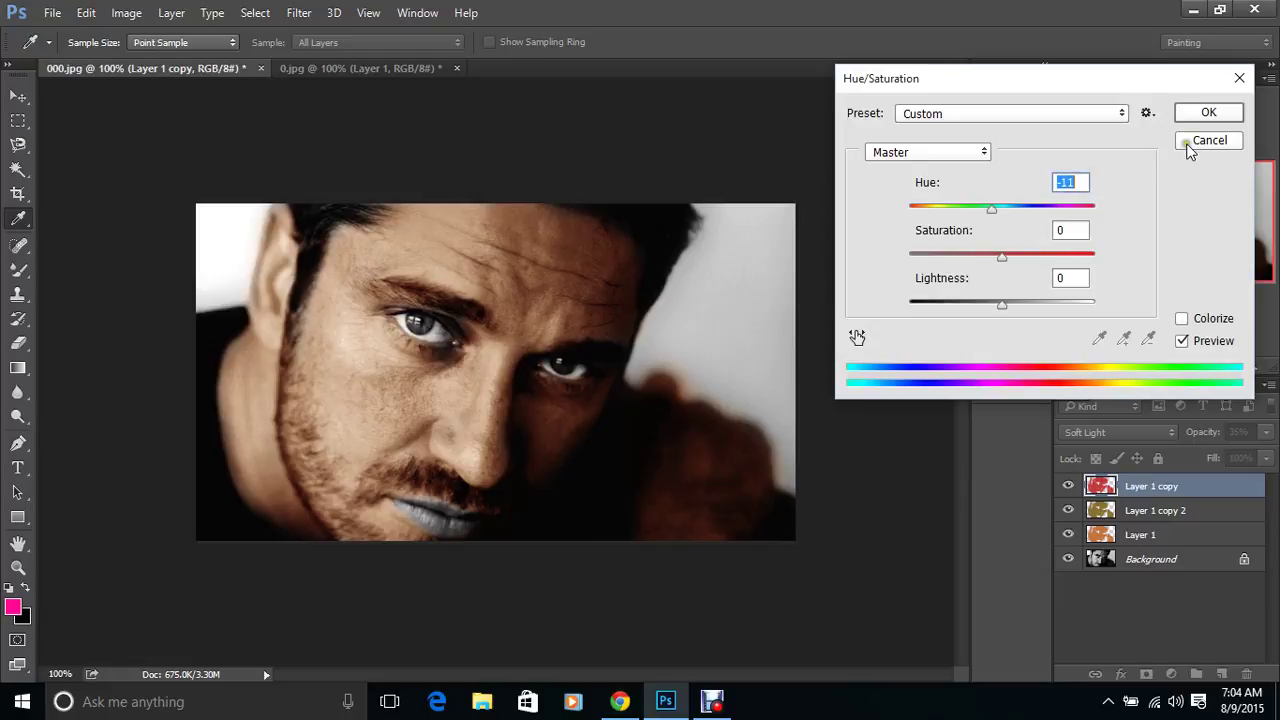
pyautogui.click(1208, 113)
pyautogui.press('b')
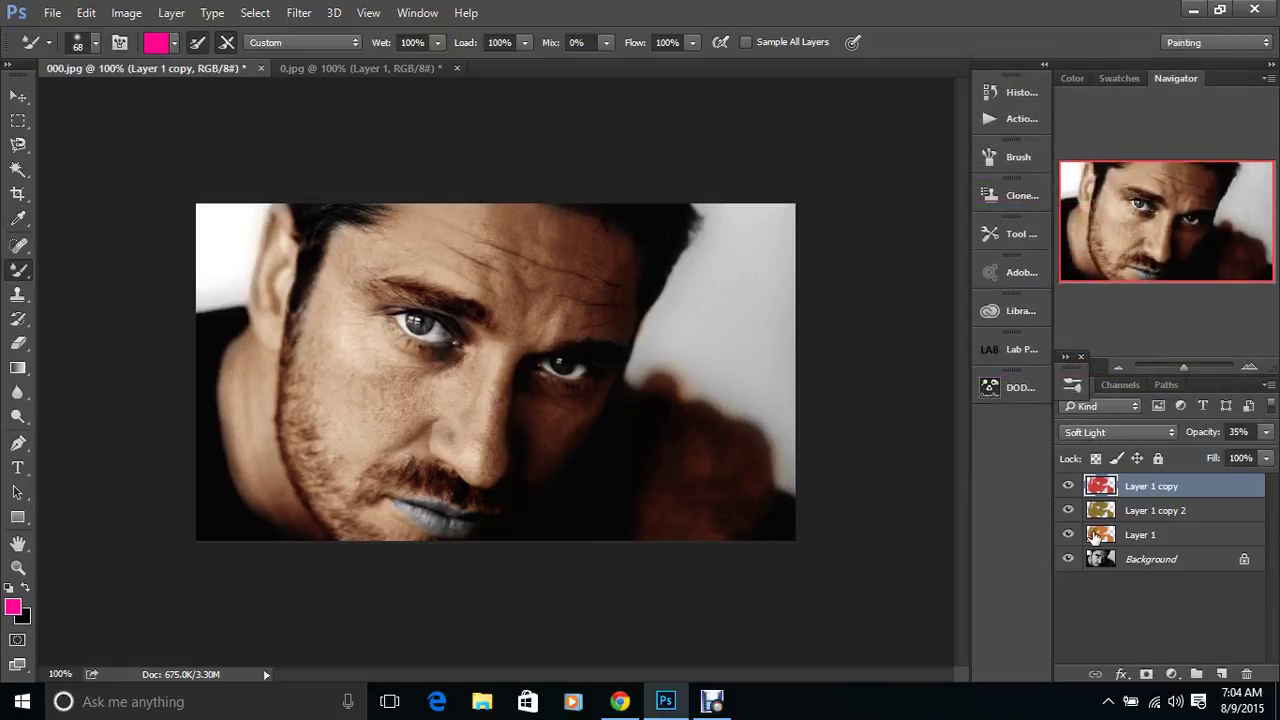
# Apply Hue/Saturation with Saturation -26 and Lightness -30 to Layer 1
pyautogui.click(1179, 545)
pyautogui.hotkey('ctrl', 'u')
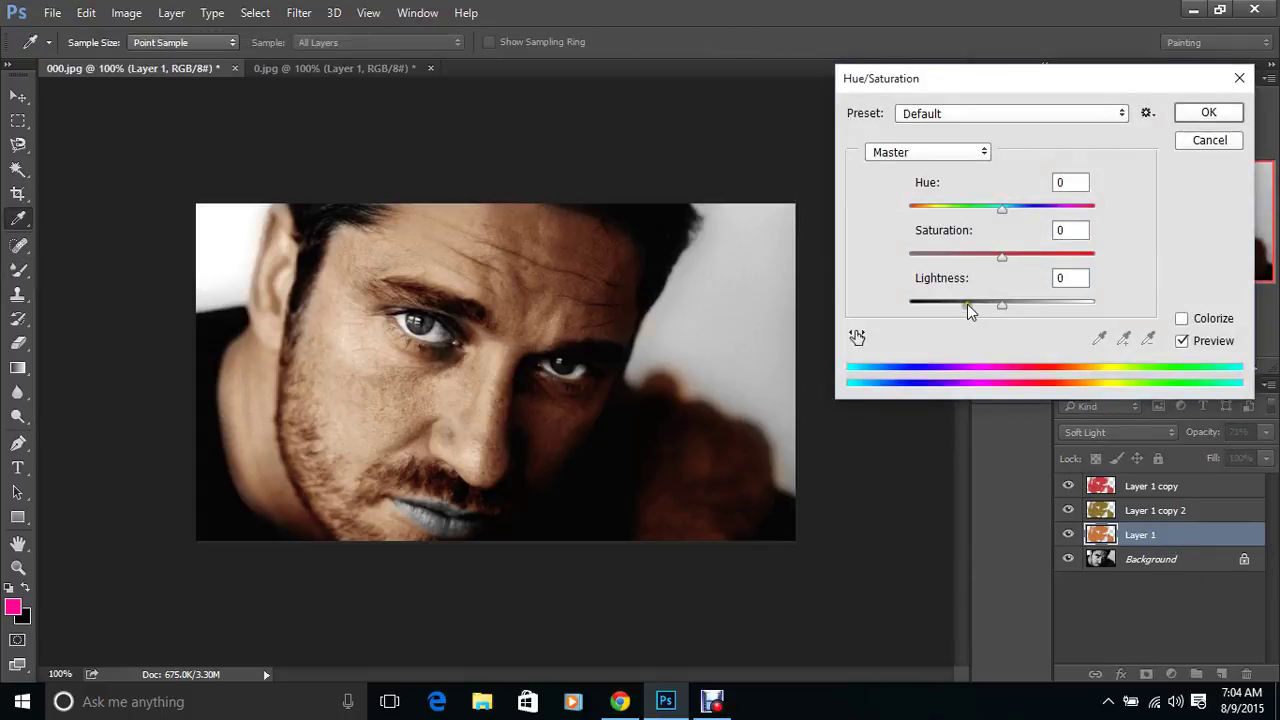
pyautogui.moveTo(967, 304); pyautogui.dragTo(970, 310)
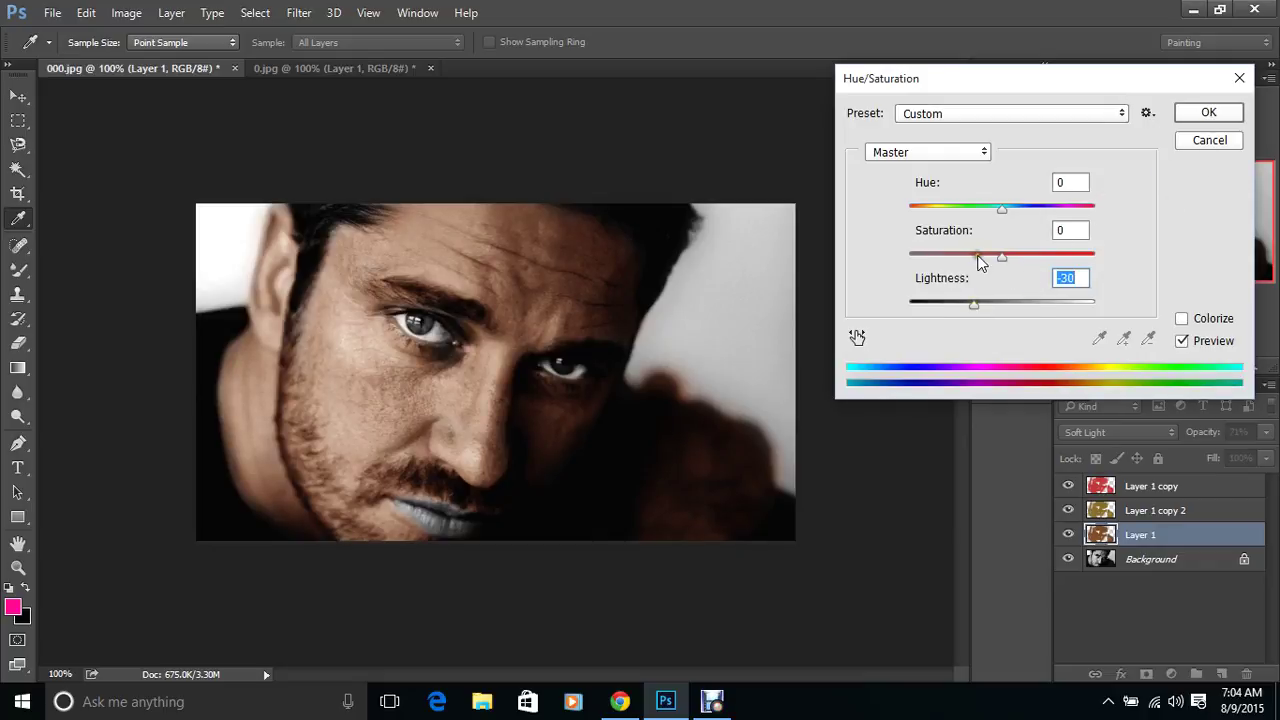
pyautogui.click(977, 255)
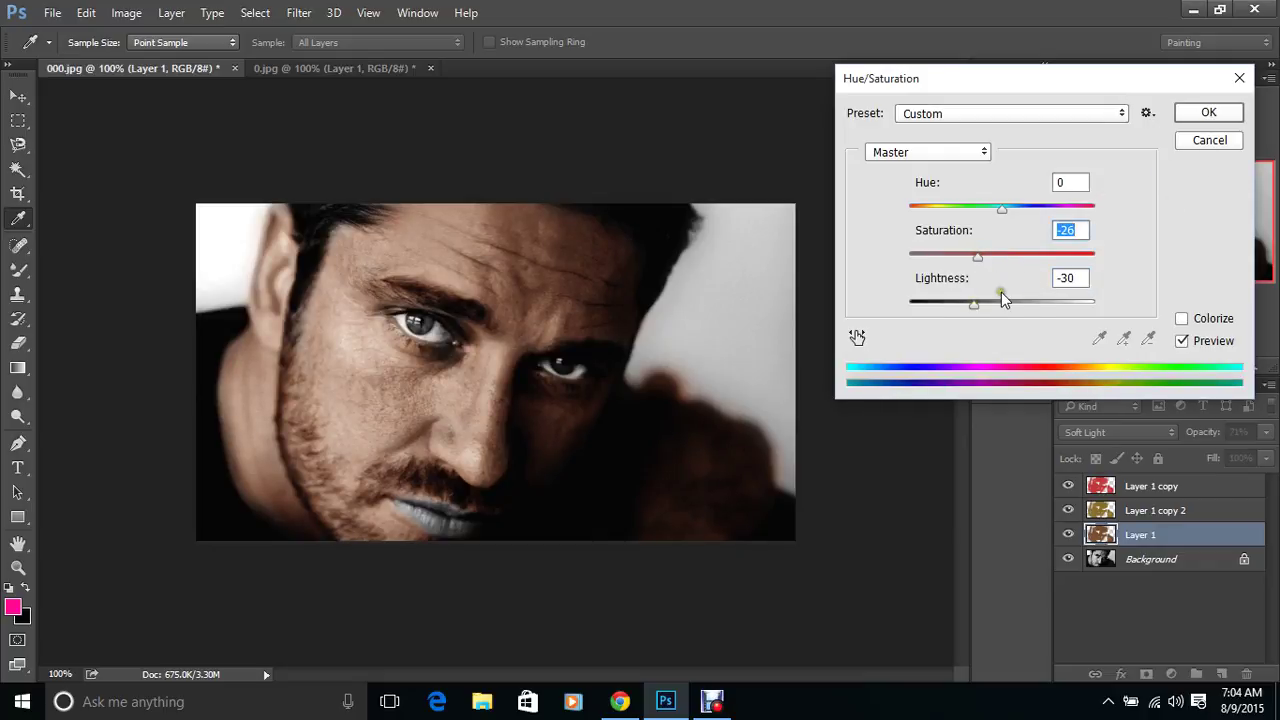
pyautogui.click(1208, 110)
# Apply Hue/Saturation with Lightness +25 to Layer 1 copy
pyautogui.click(1150, 487)
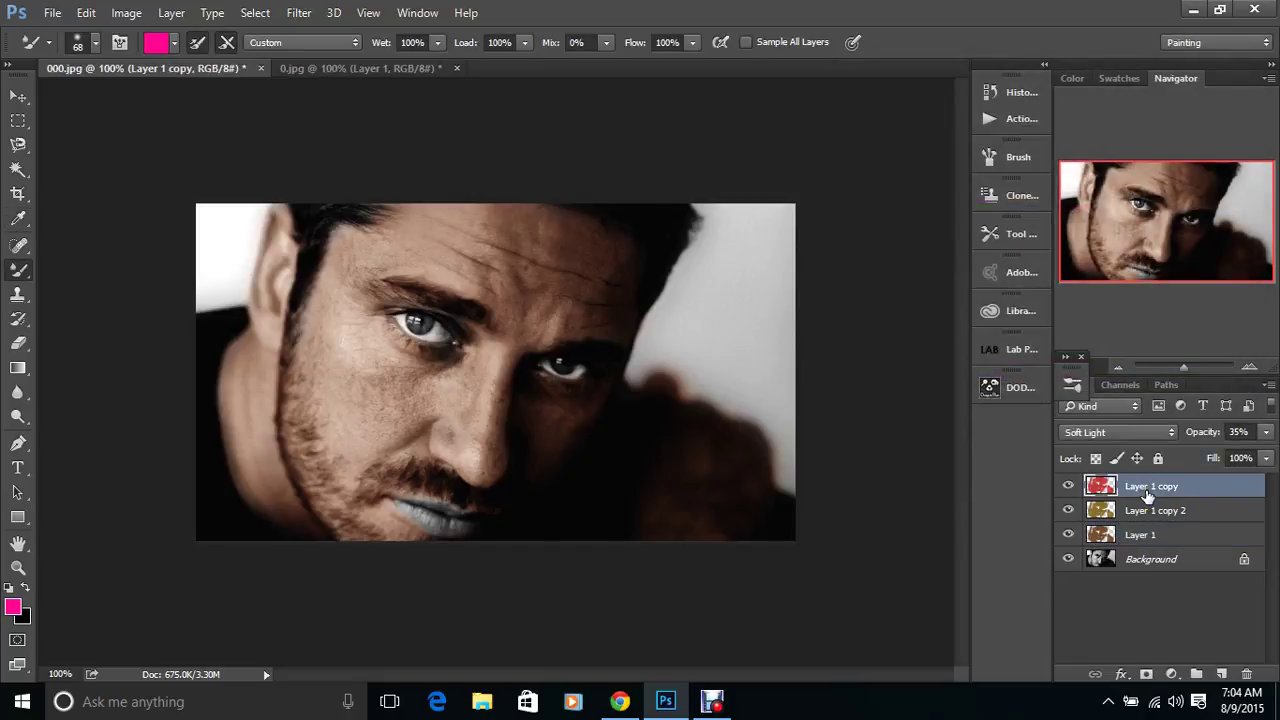
pyautogui.hotkey('ctrl', 'u')
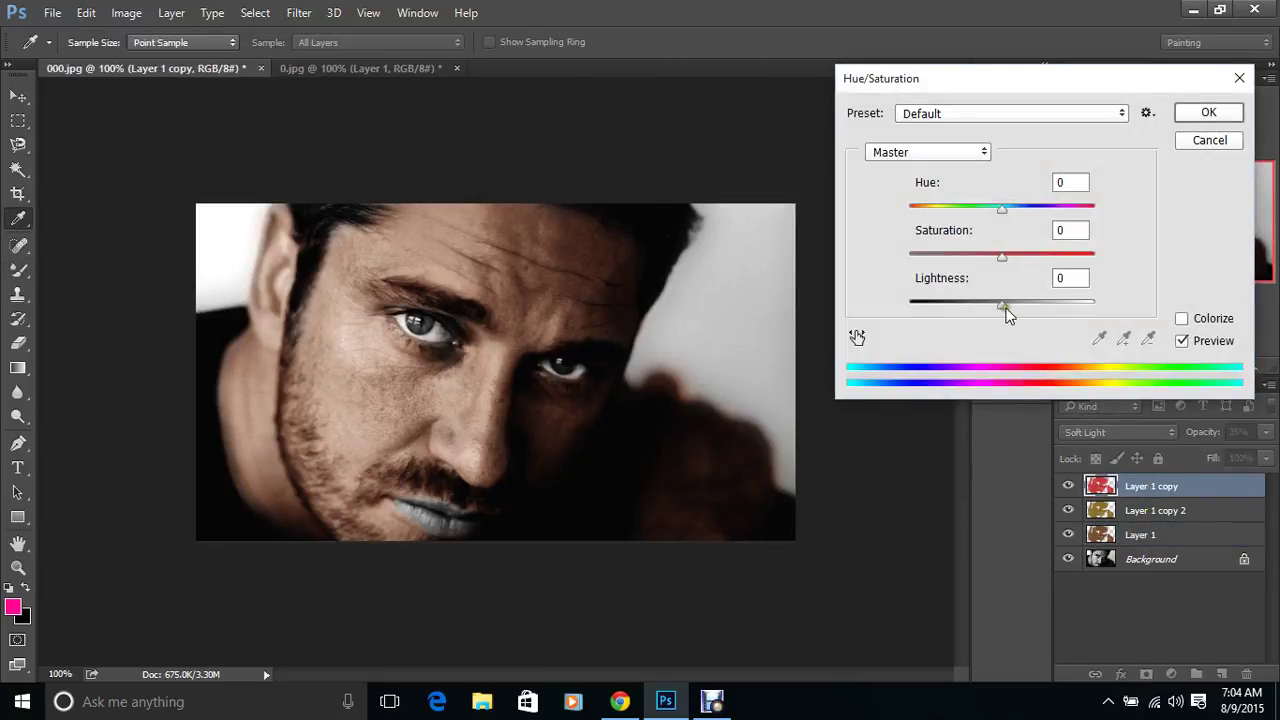
pyautogui.moveTo(1002, 304); pyautogui.dragTo(1025, 305)
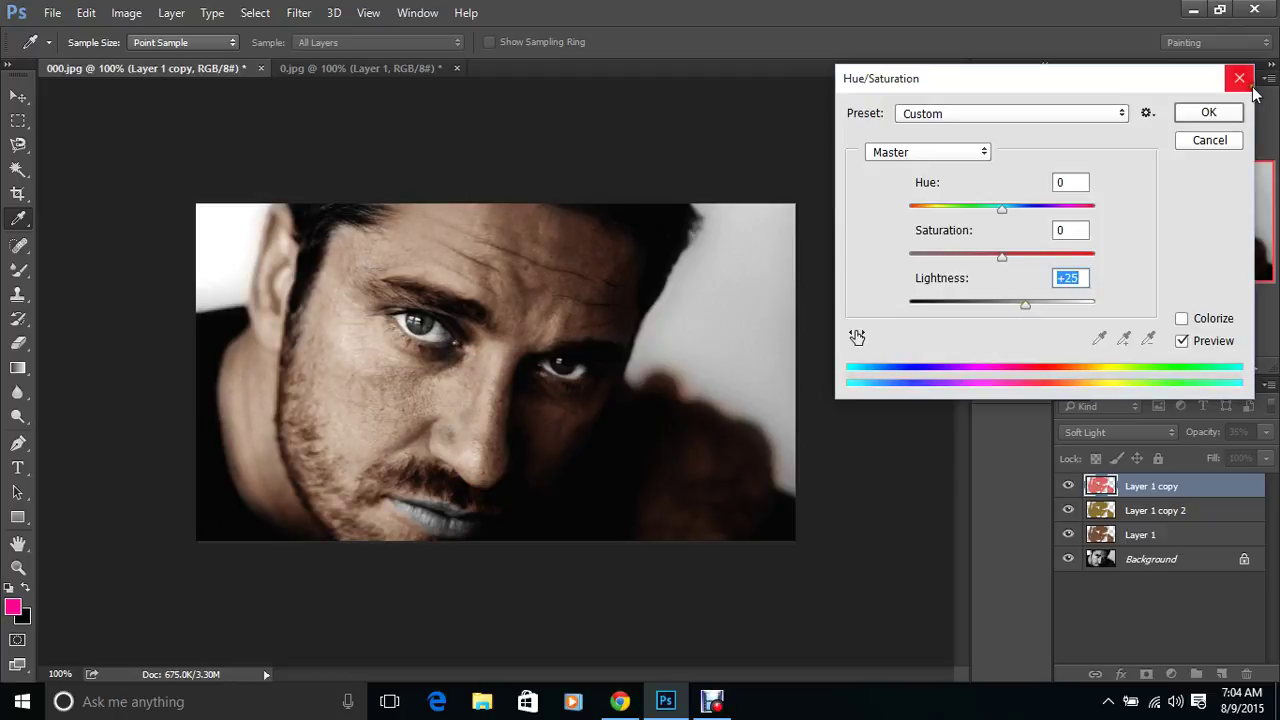
pyautogui.click(1208, 112)
pyautogui.press('b')
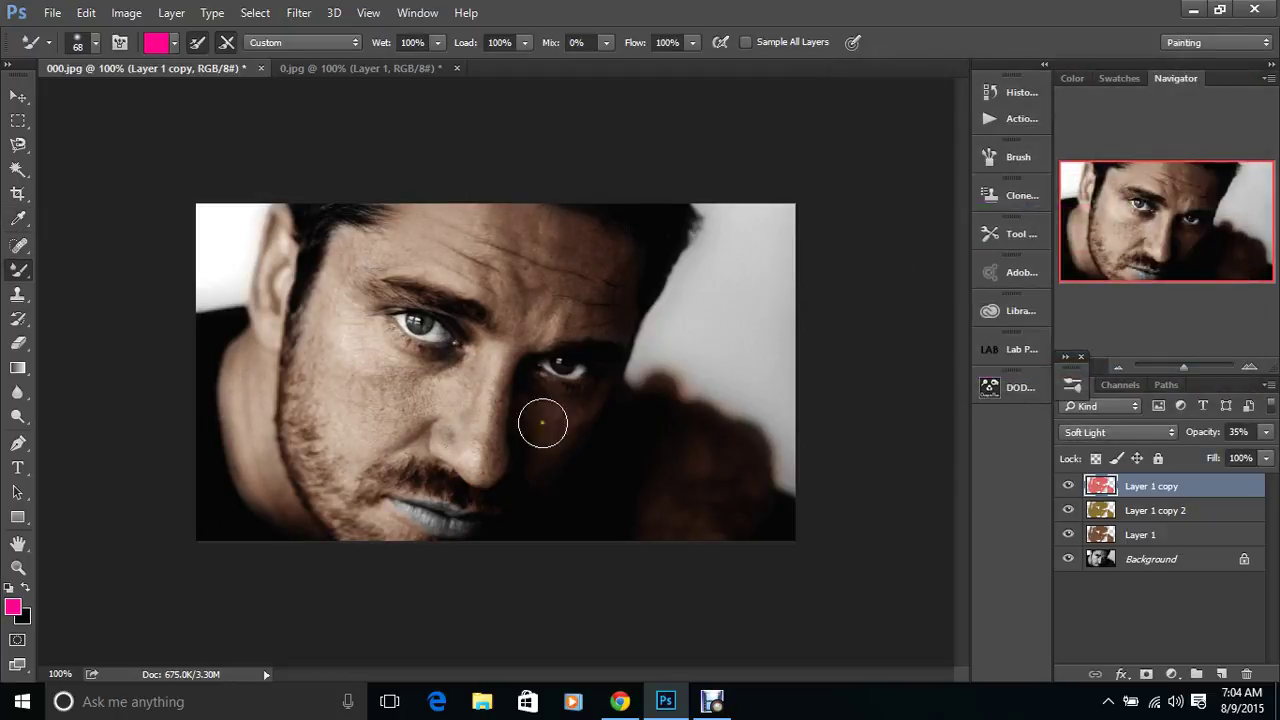
# Set the opacity of Layer 1 copy 2 in the 000.jpg document to 34%
pyautogui.click(355, 72)
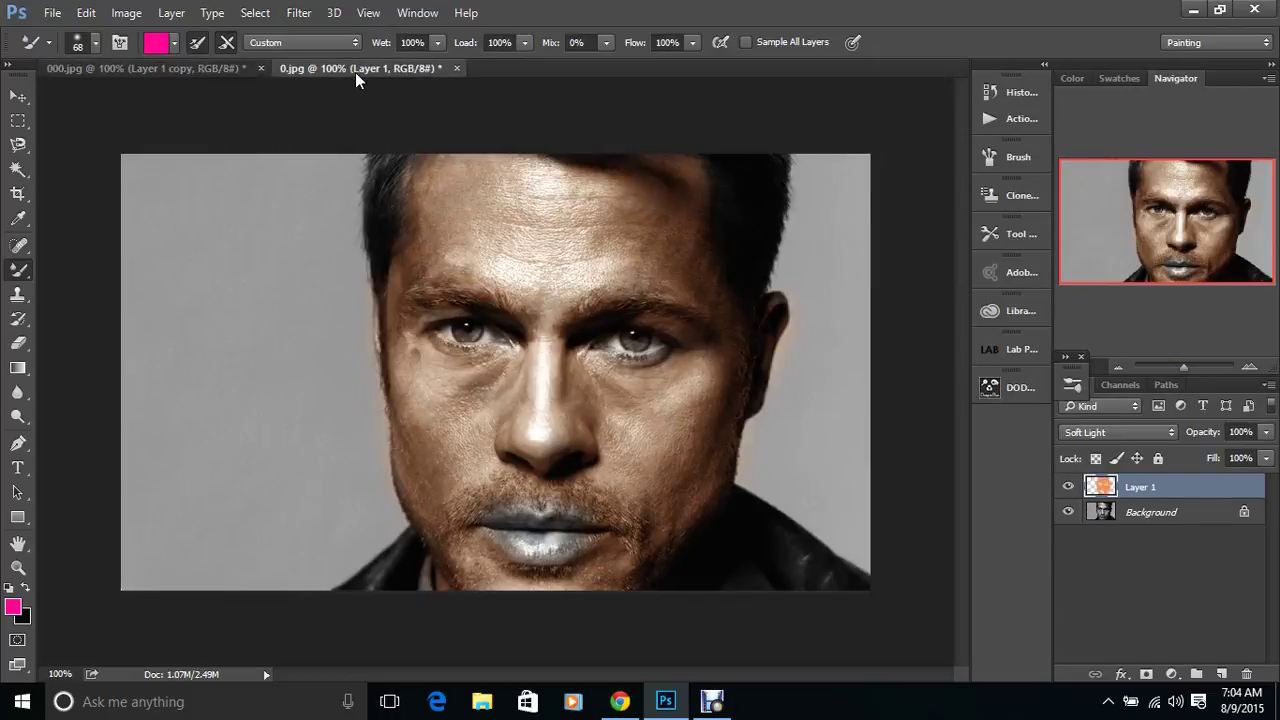
pyautogui.click(225, 68)
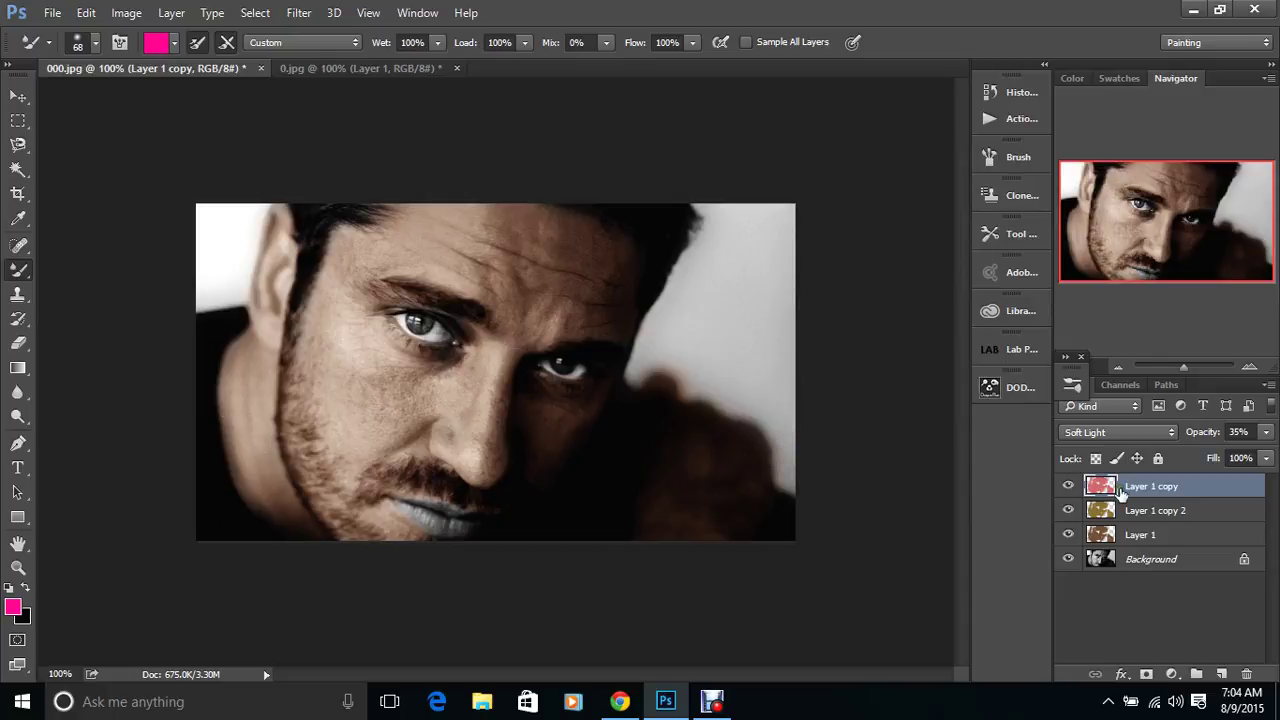
pyautogui.click(1148, 514)
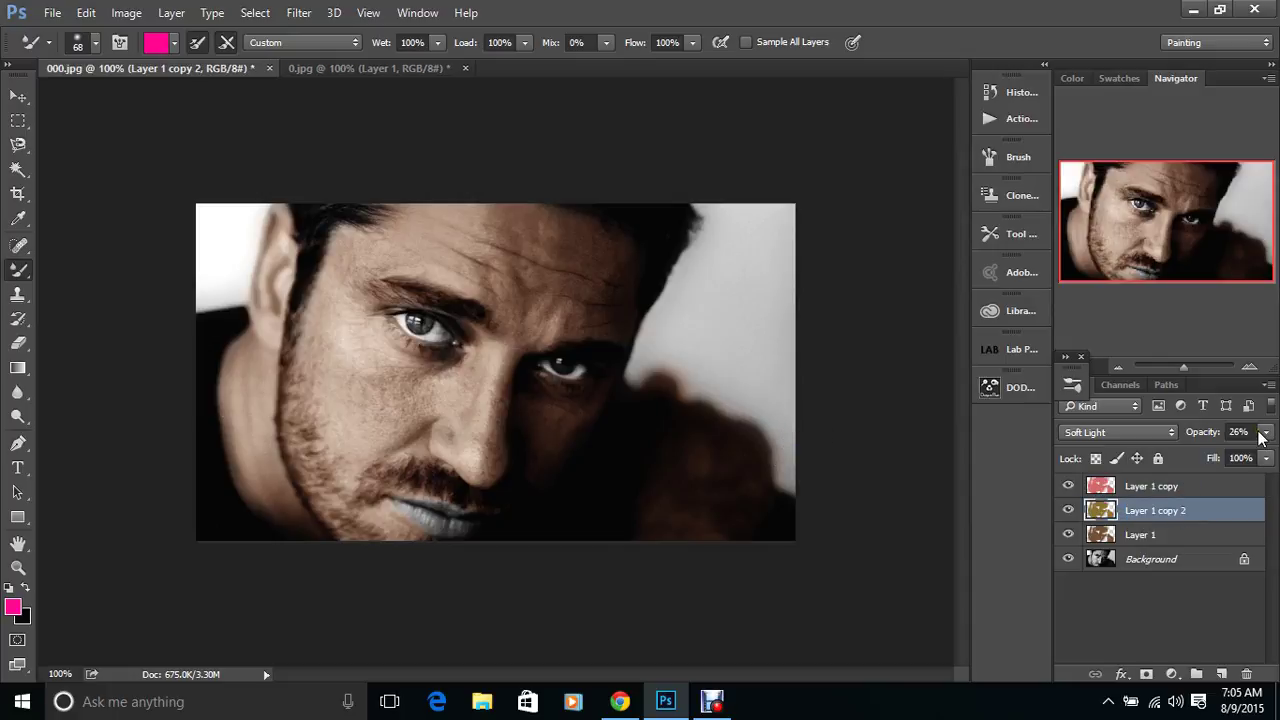
pyautogui.click(1264, 433)
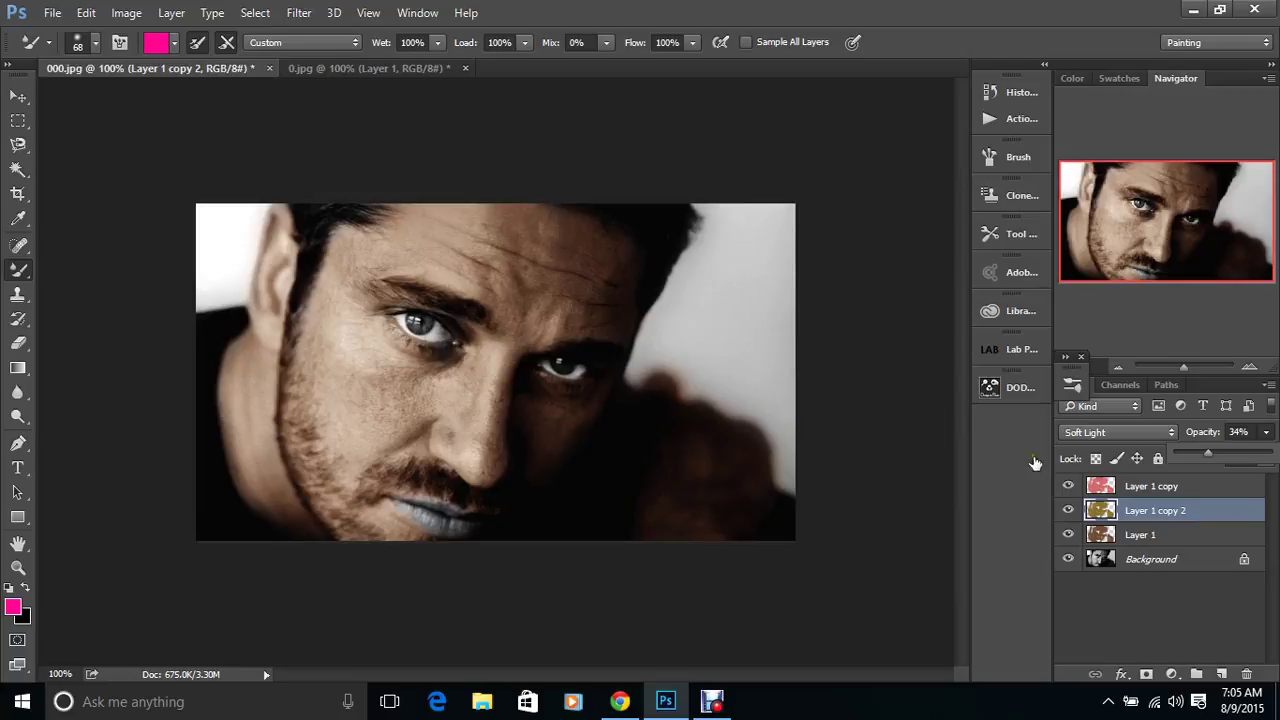
# Add a new layer above Layer 1 copy 2 and set its blend mode to Soft Light
pyautogui.click(1224, 675)
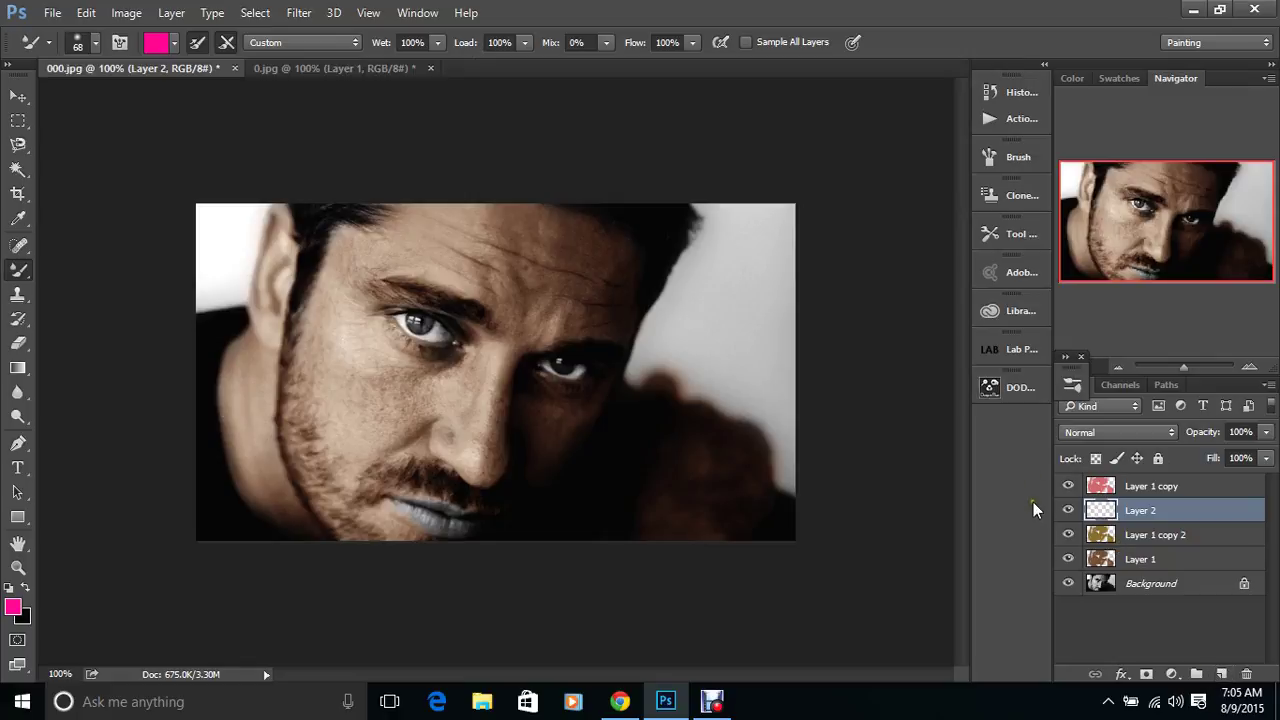
pyautogui.click(1094, 431)
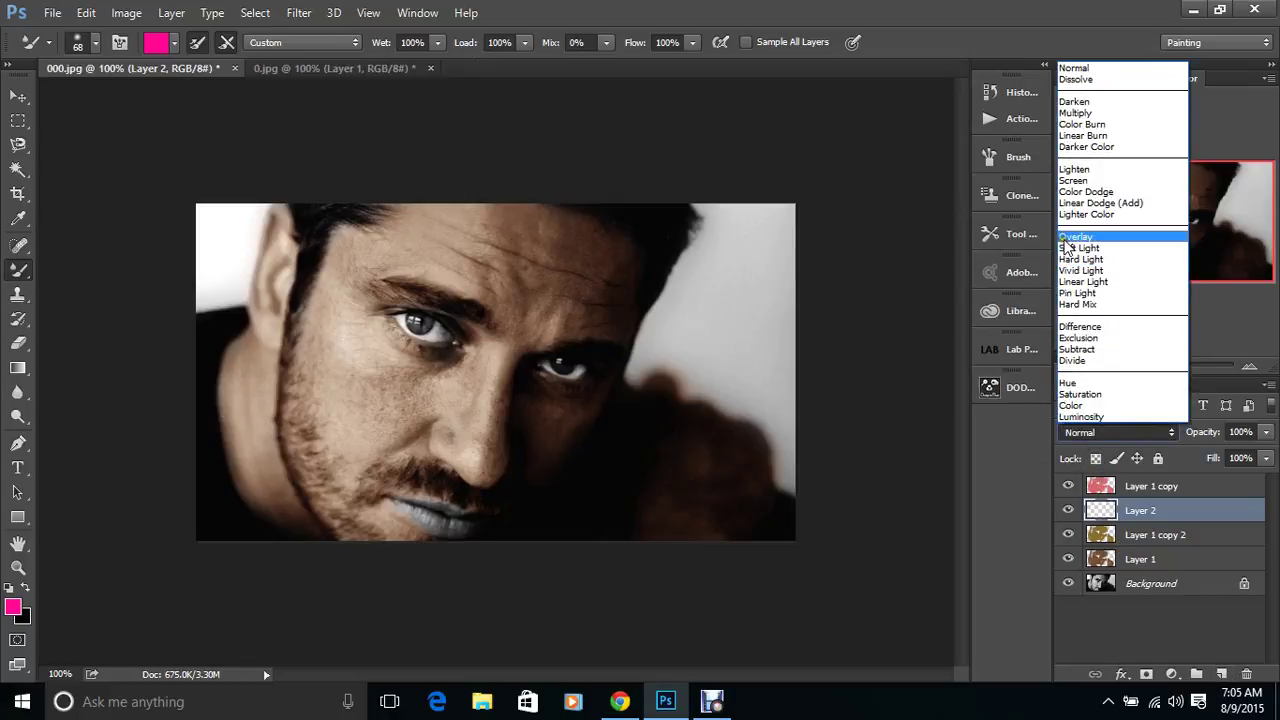
pyautogui.click(1068, 248)
# Paint the man's hair magenta on Layer 2 and erase the spill on the forehead and the background beside the hair
pyautogui.click(366, 200)
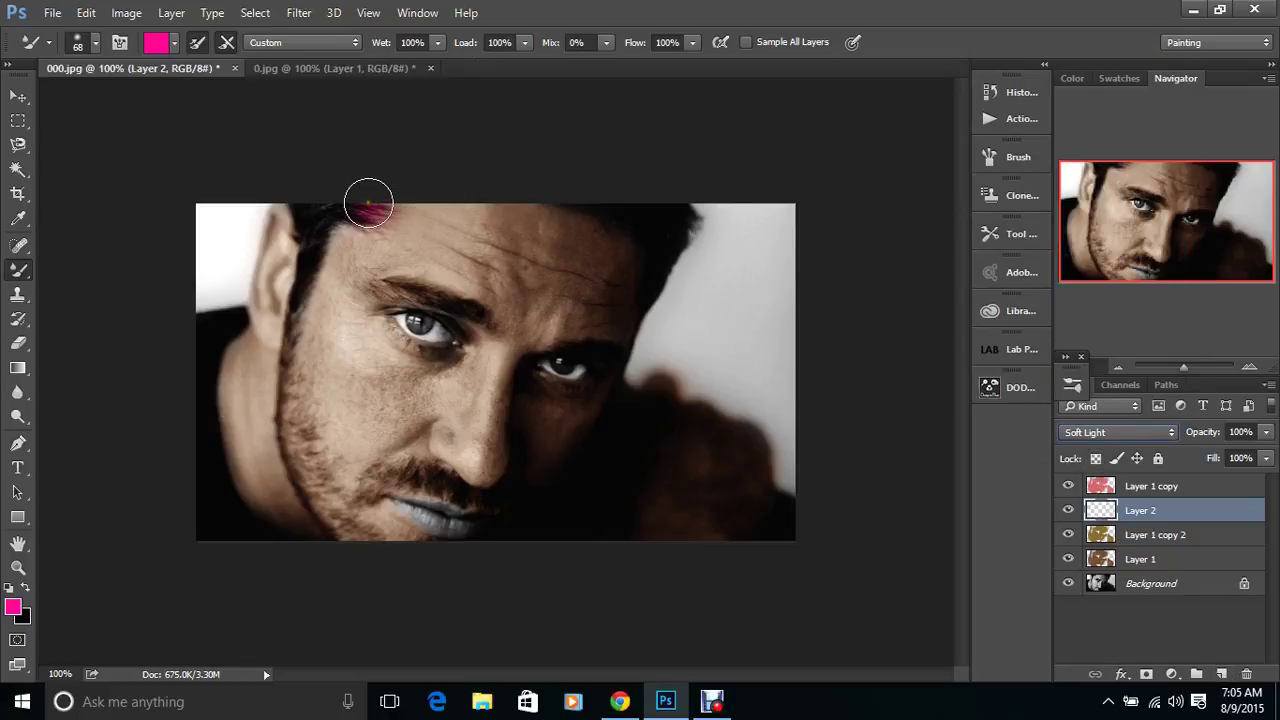
pyautogui.moveTo(366, 200)
pyautogui.mouseDown()
pyautogui.moveTo(324, 193)
pyautogui.moveTo(306, 267)
pyautogui.moveTo(316, 229)
pyautogui.mouseUp()
pyautogui.moveTo(540, 215)
pyautogui.mouseDown()
pyautogui.moveTo(586, 190)
pyautogui.moveTo(661, 211)
pyautogui.moveTo(659, 283)
pyautogui.moveTo(671, 220)
pyautogui.mouseUp()
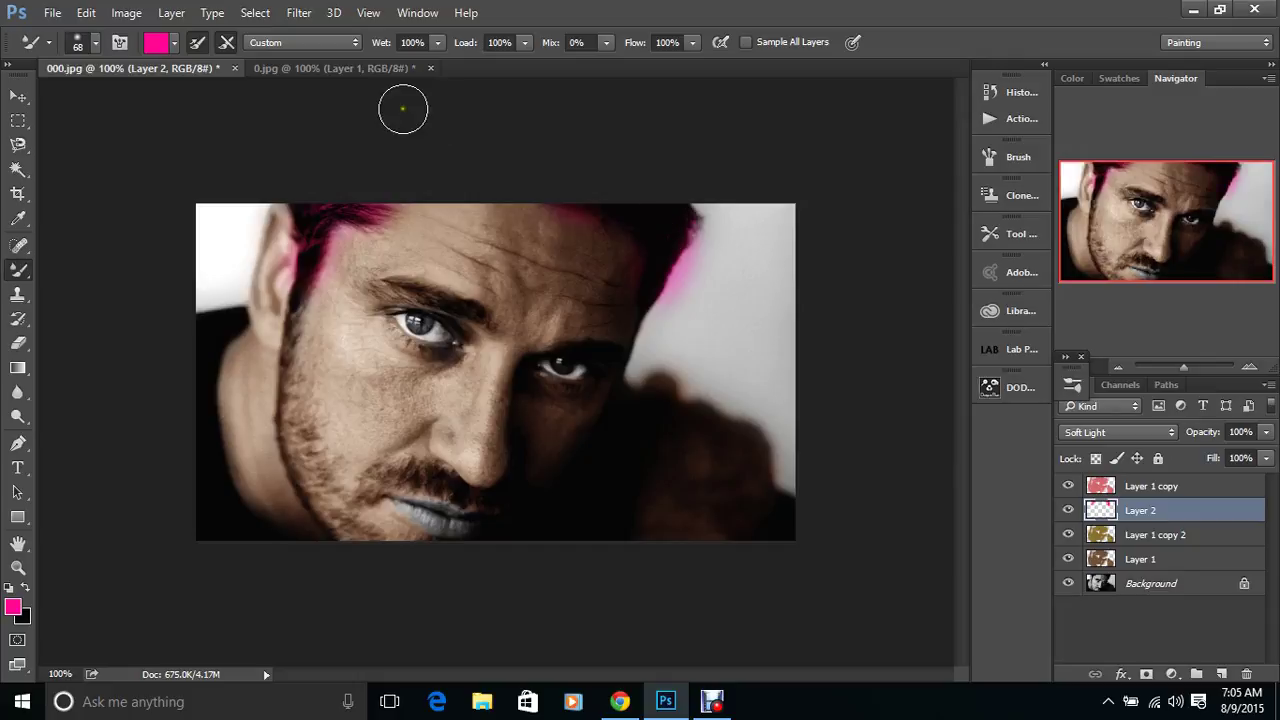
pyautogui.click(18, 342)
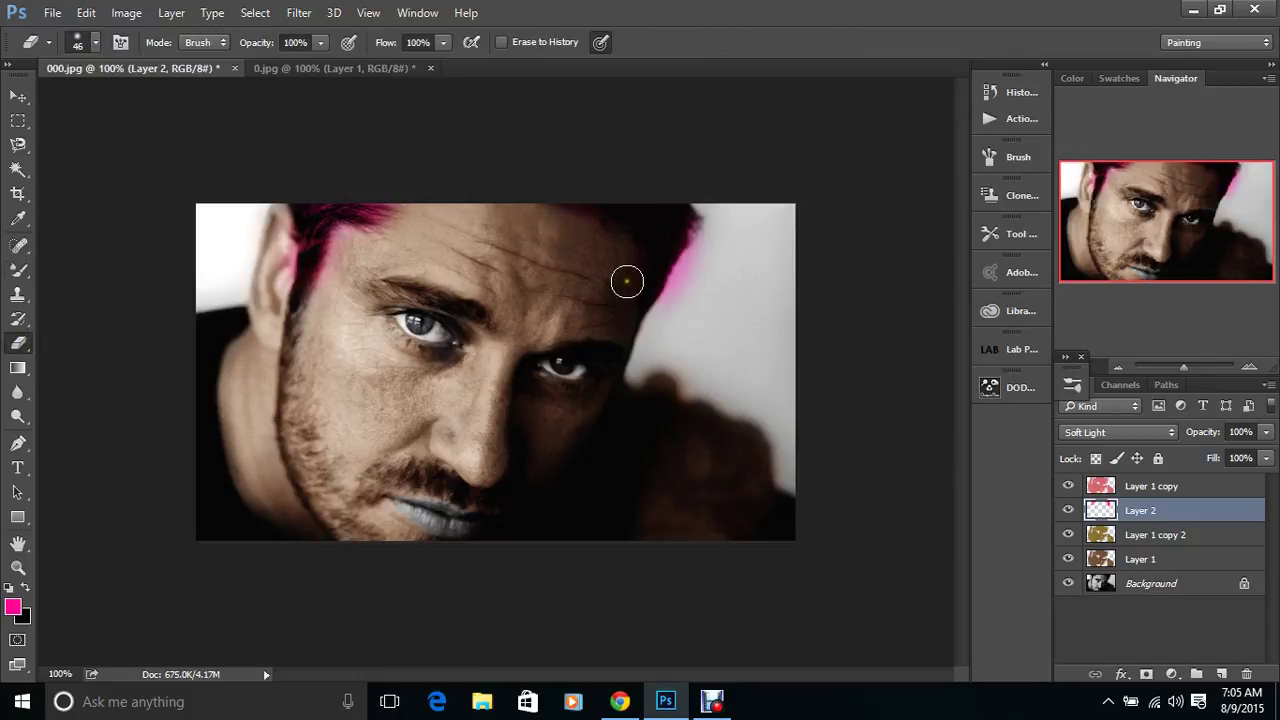
pyautogui.moveTo(621, 262)
pyautogui.mouseDown()
pyautogui.moveTo(681, 289)
pyautogui.moveTo(706, 237)
pyautogui.mouseUp()
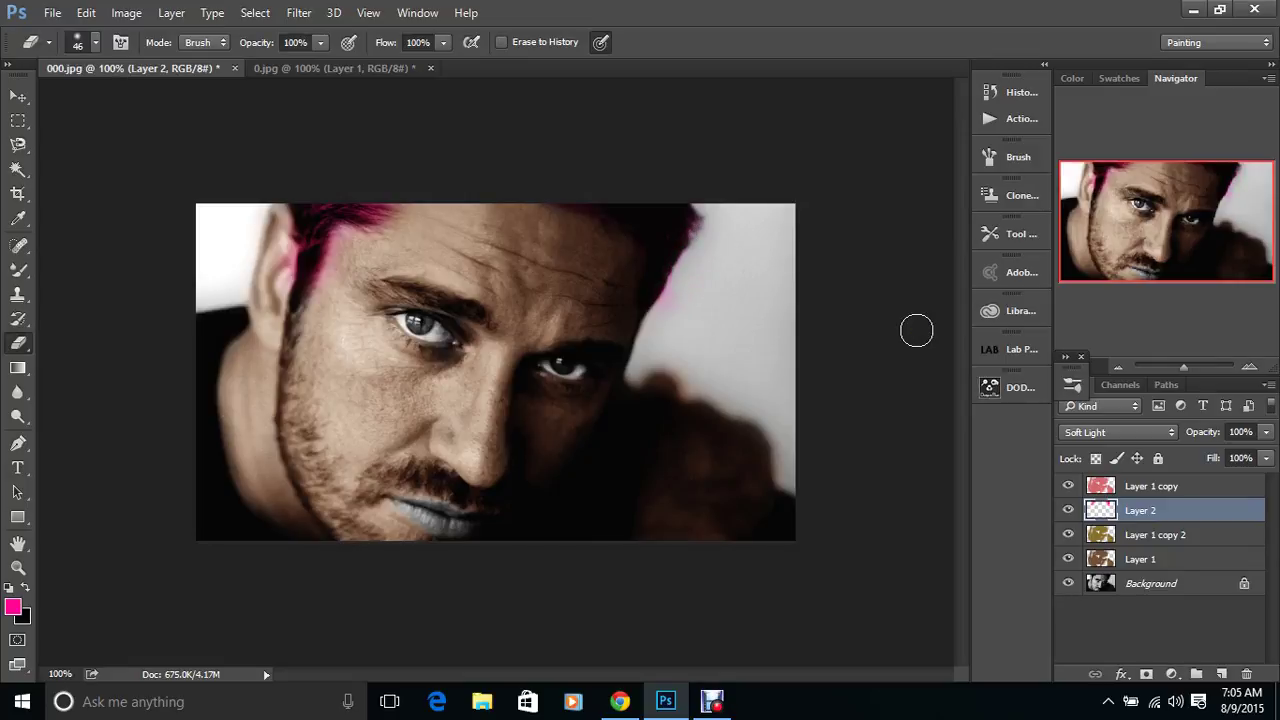
# Apply Hue/Saturation with Hue +51, Saturation -40 and Lightness -49 to the hair color on Layer 2
pyautogui.hotkey('ctrl', 'u')
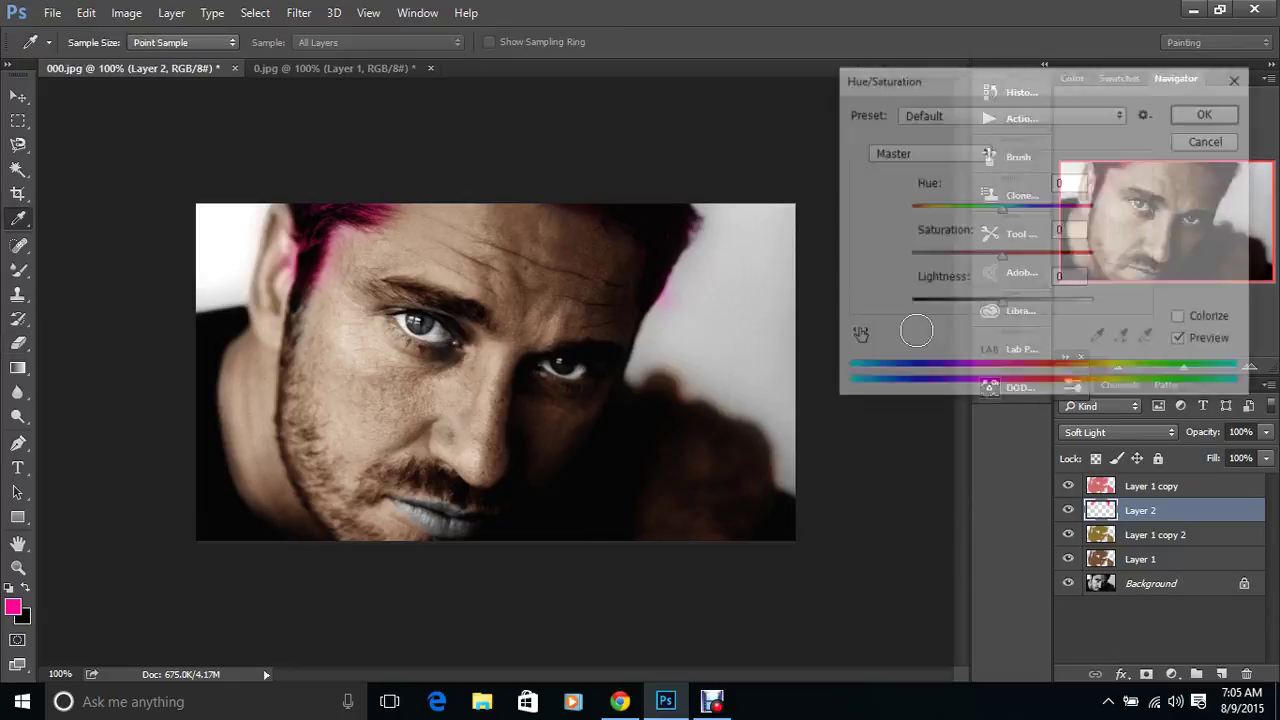
pyautogui.click(1046, 208)
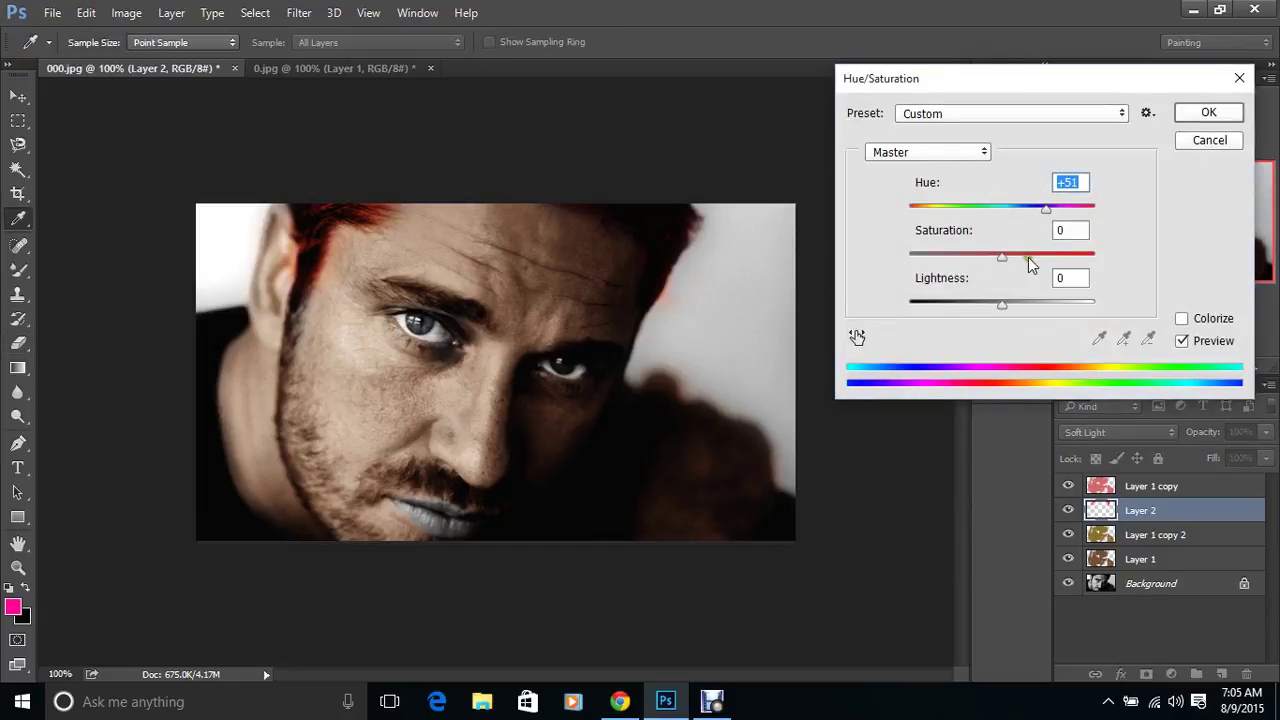
pyautogui.moveTo(971, 300); pyautogui.dragTo(956, 303)
pyautogui.moveTo(977, 258); pyautogui.dragTo(965, 256)
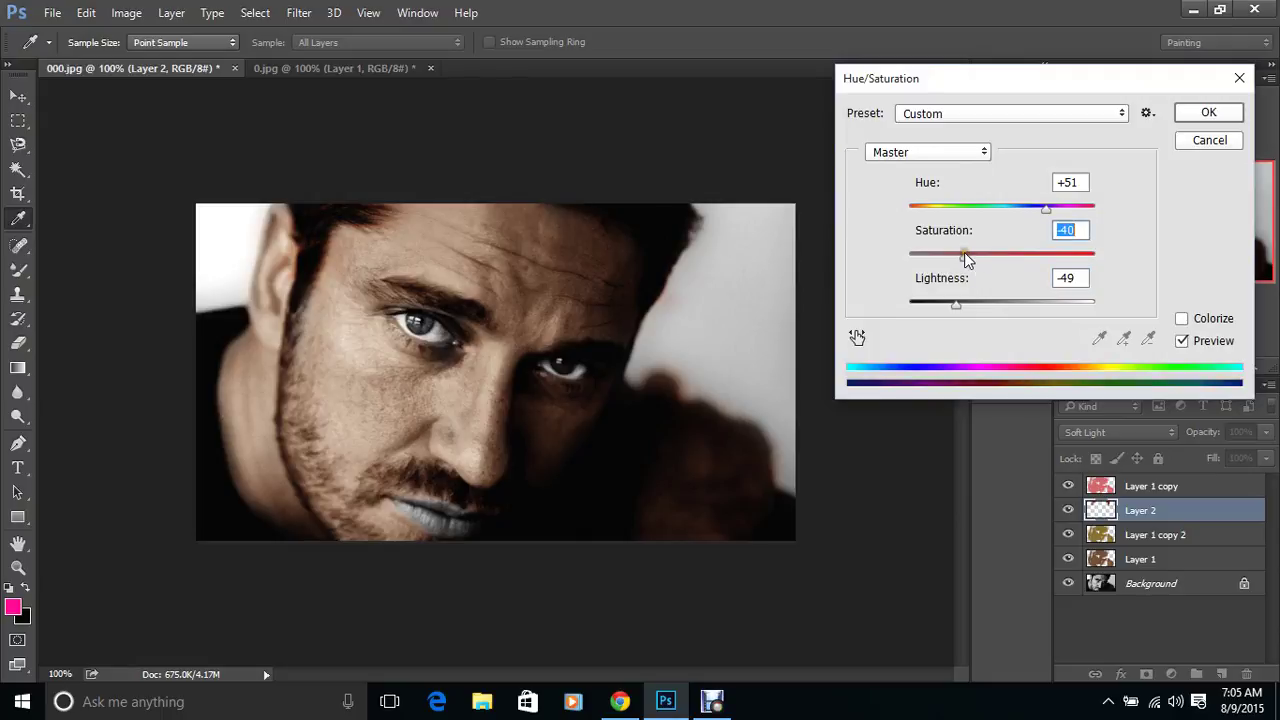
pyautogui.click(1200, 114)
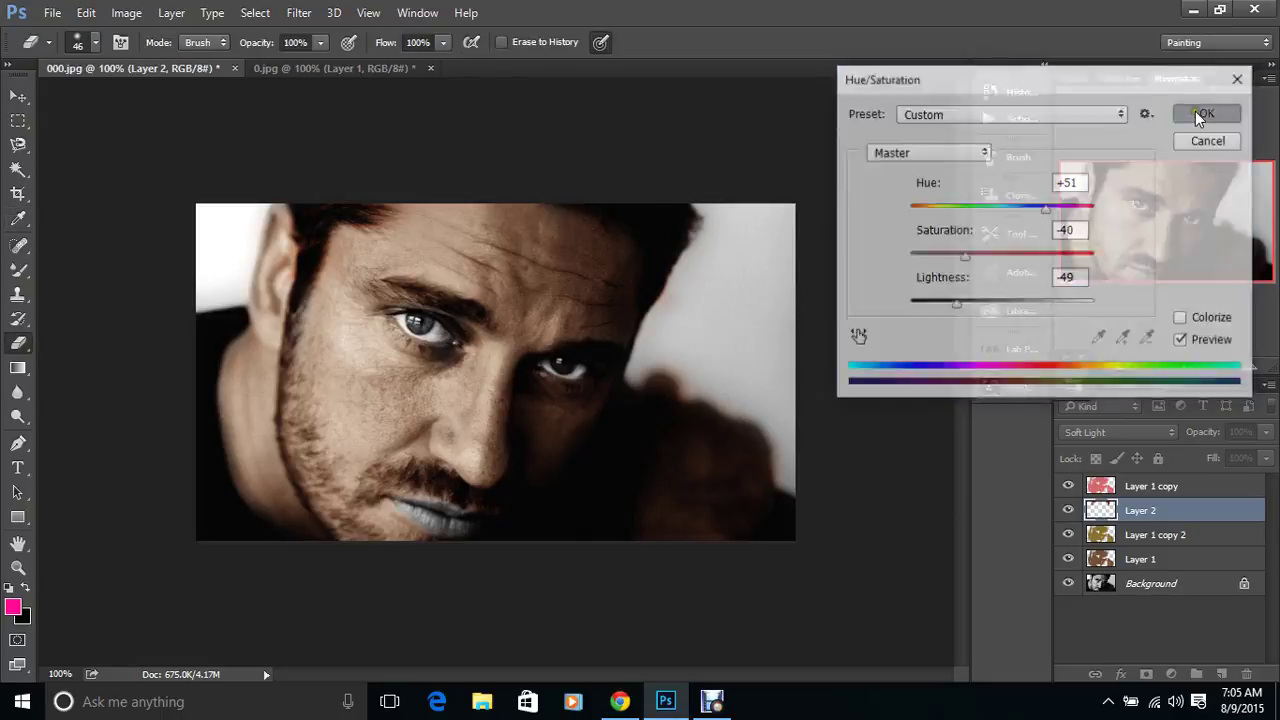
# Duplicate the hair color layer, Layer 2
pyautogui.rightClick(1125, 512)
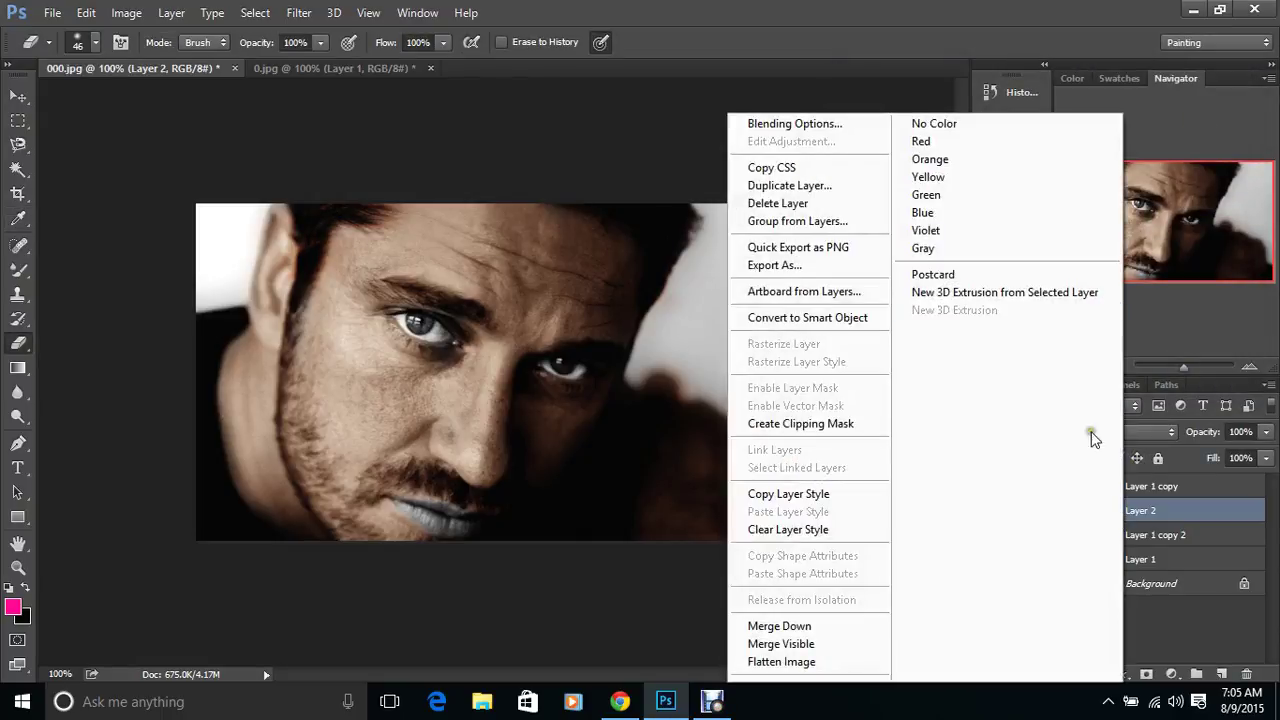
pyautogui.click(858, 189)
pyautogui.click(802, 212)
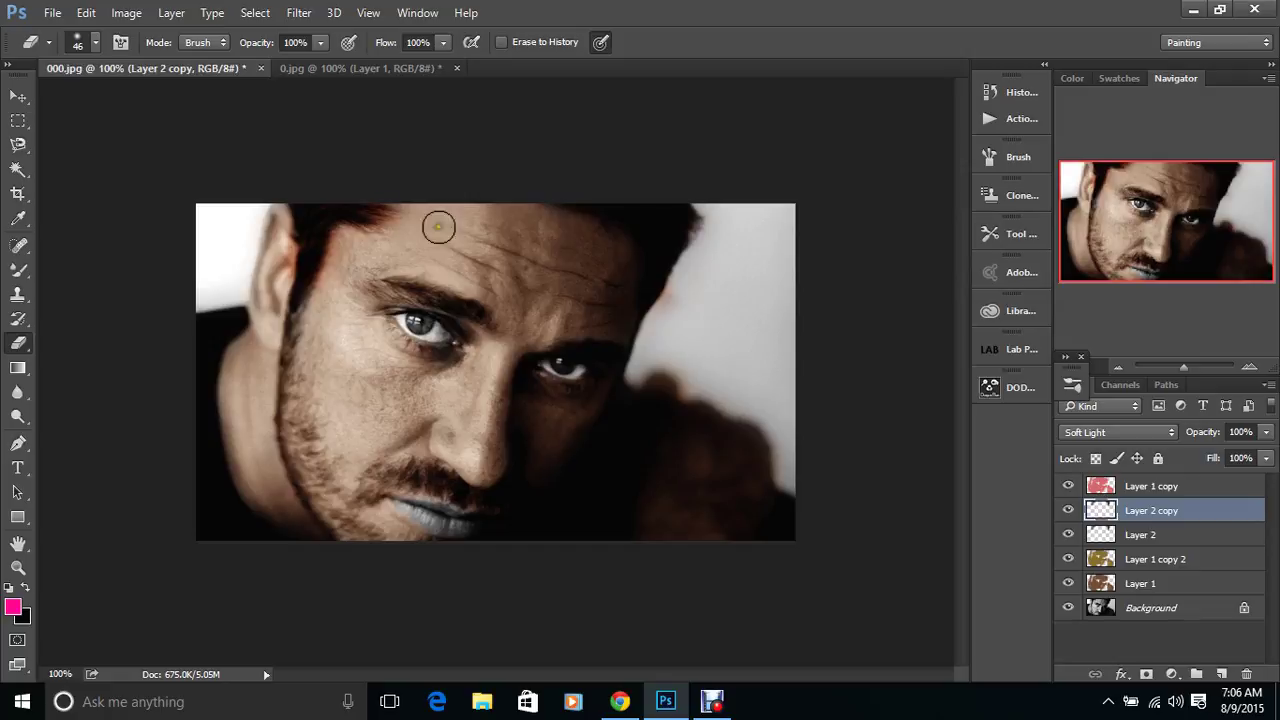
# Apply Hue/Saturation with Hue +56, Saturation -31 and Lightness +37 to Layer 2 copy
pyautogui.click(1161, 536)
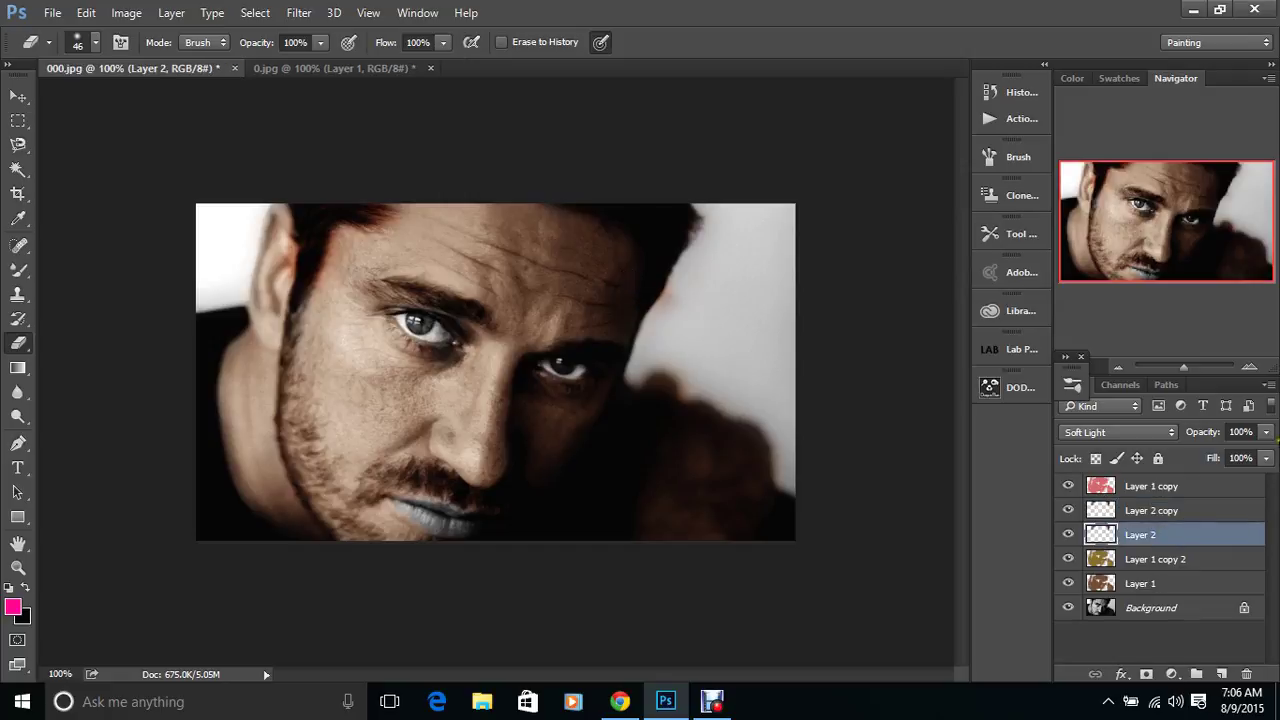
pyautogui.click(1157, 512)
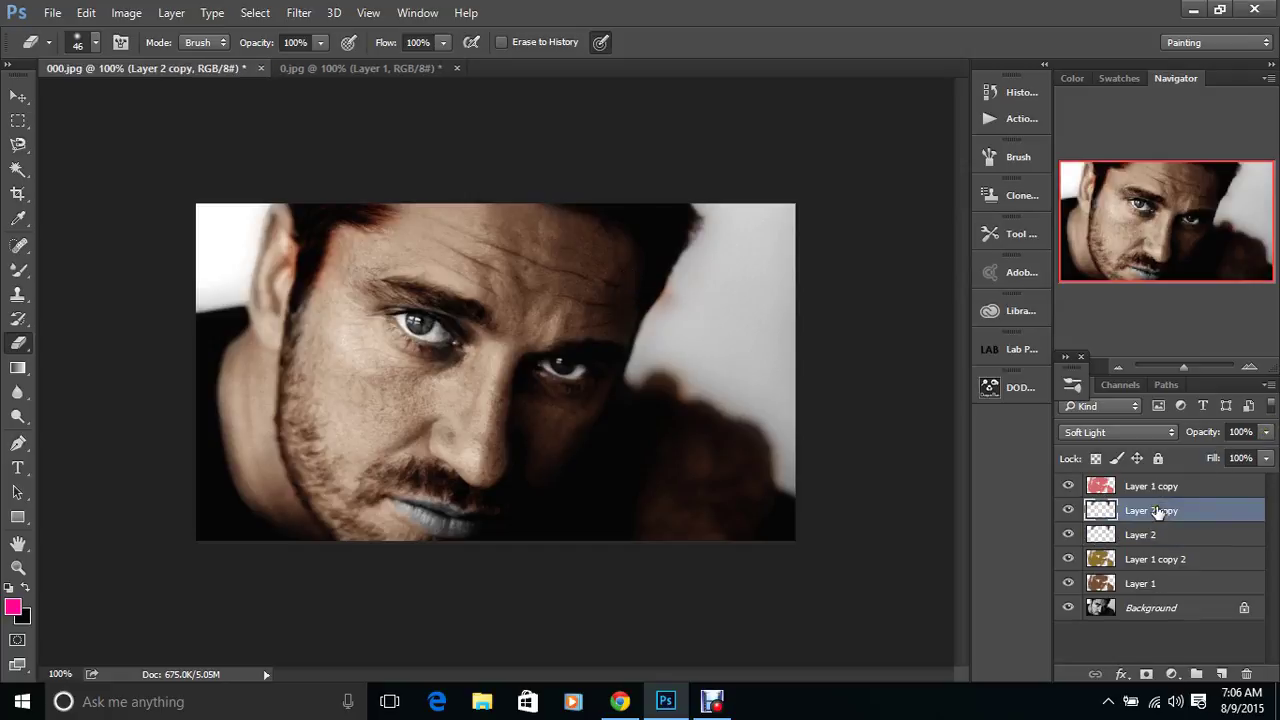
pyautogui.hotkey('ctrl', 'u')
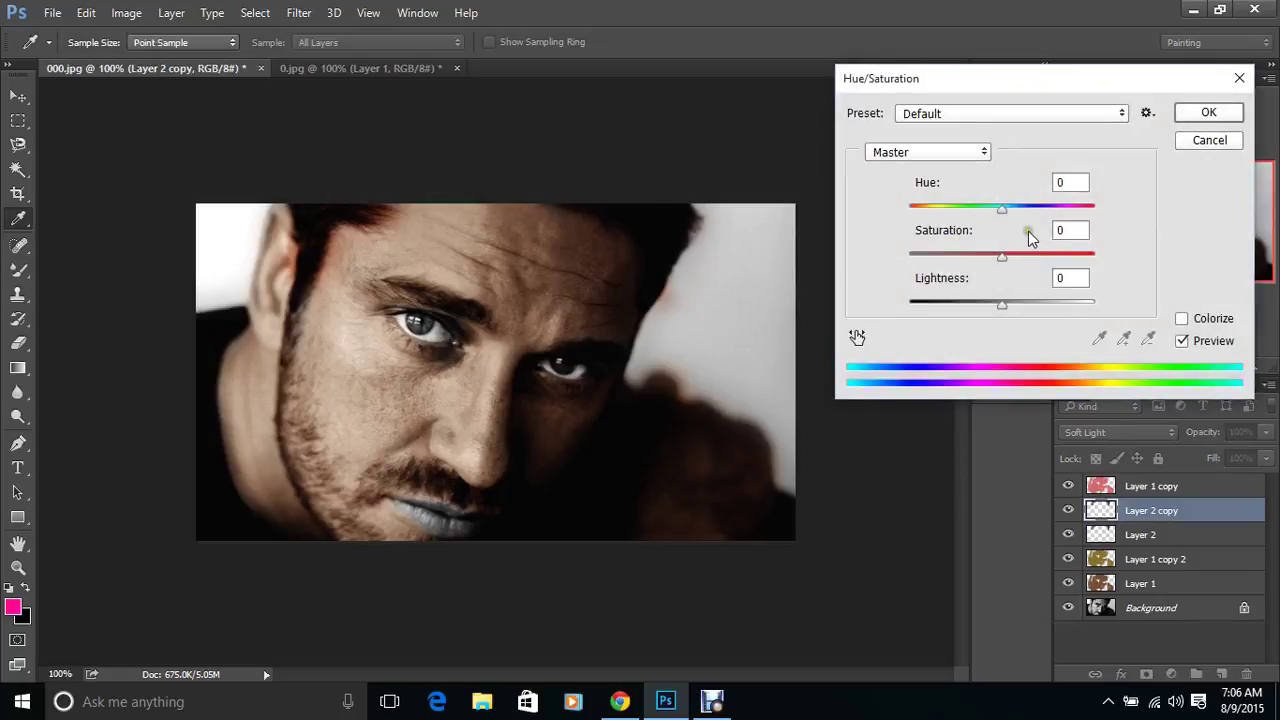
pyautogui.moveTo(1006, 214); pyautogui.dragTo(1048, 216)
pyautogui.click(973, 256)
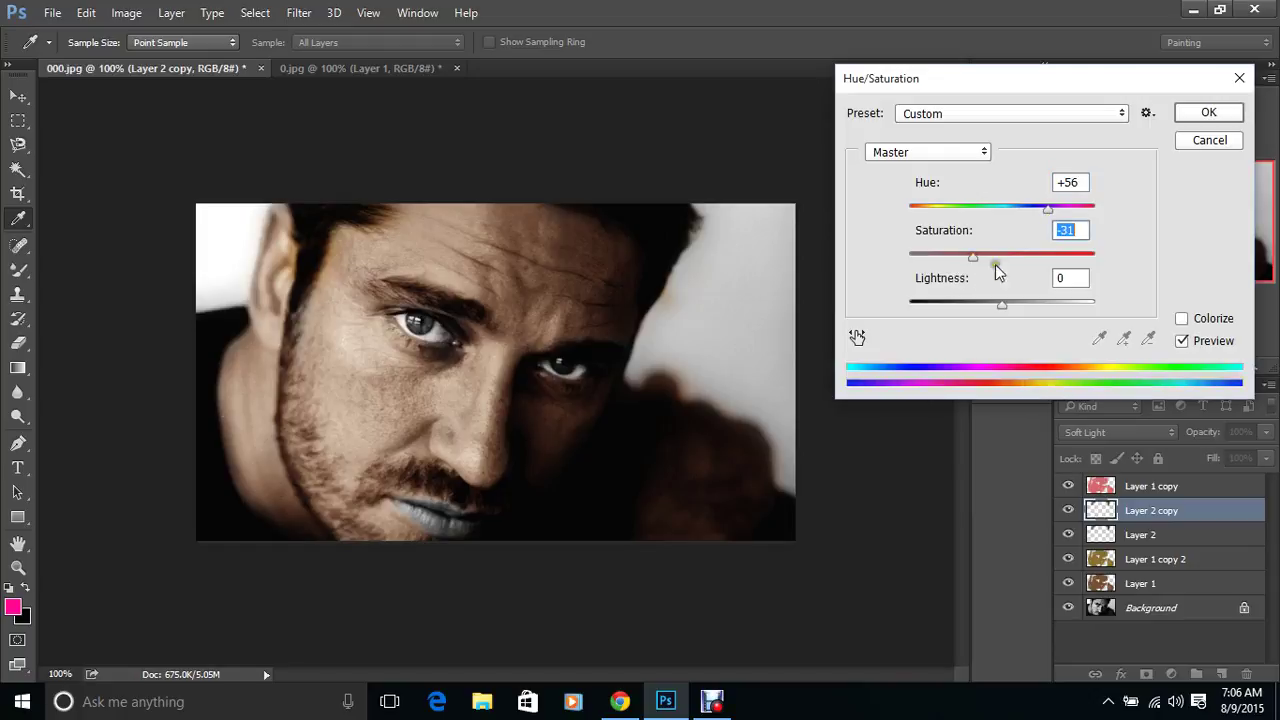
pyautogui.click(1027, 303)
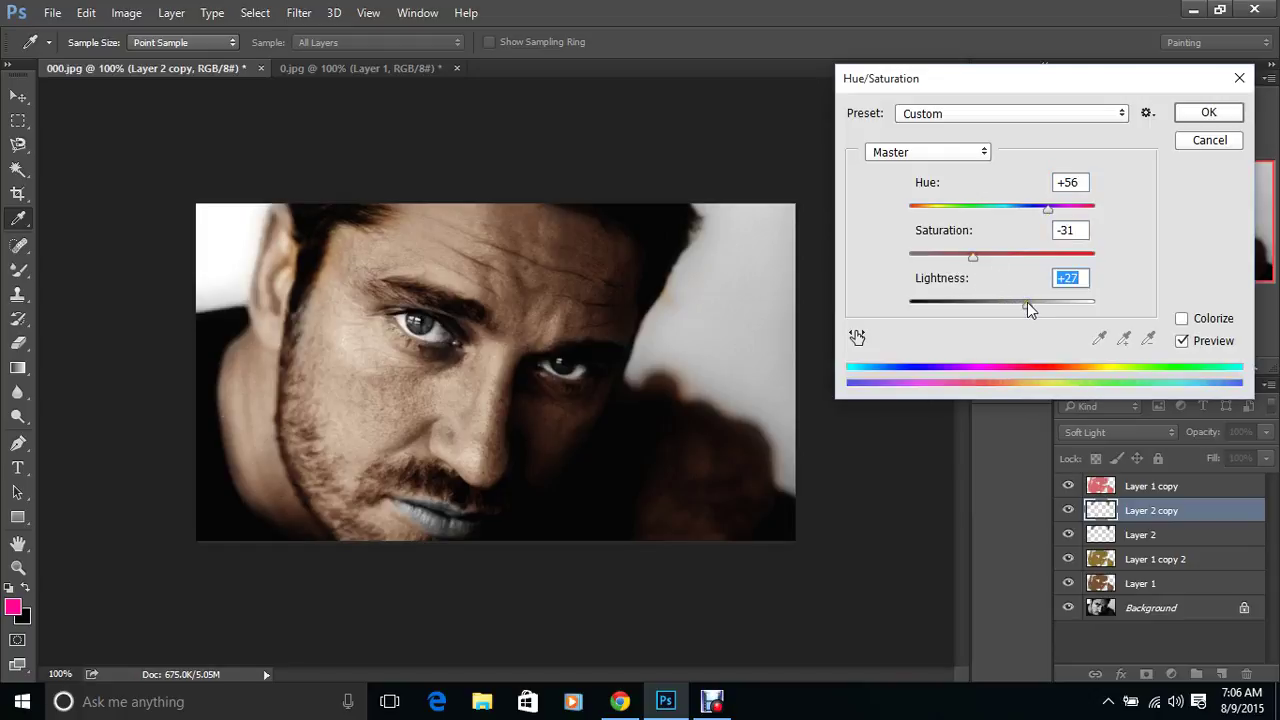
pyautogui.moveTo(1027, 302); pyautogui.dragTo(1037, 306)
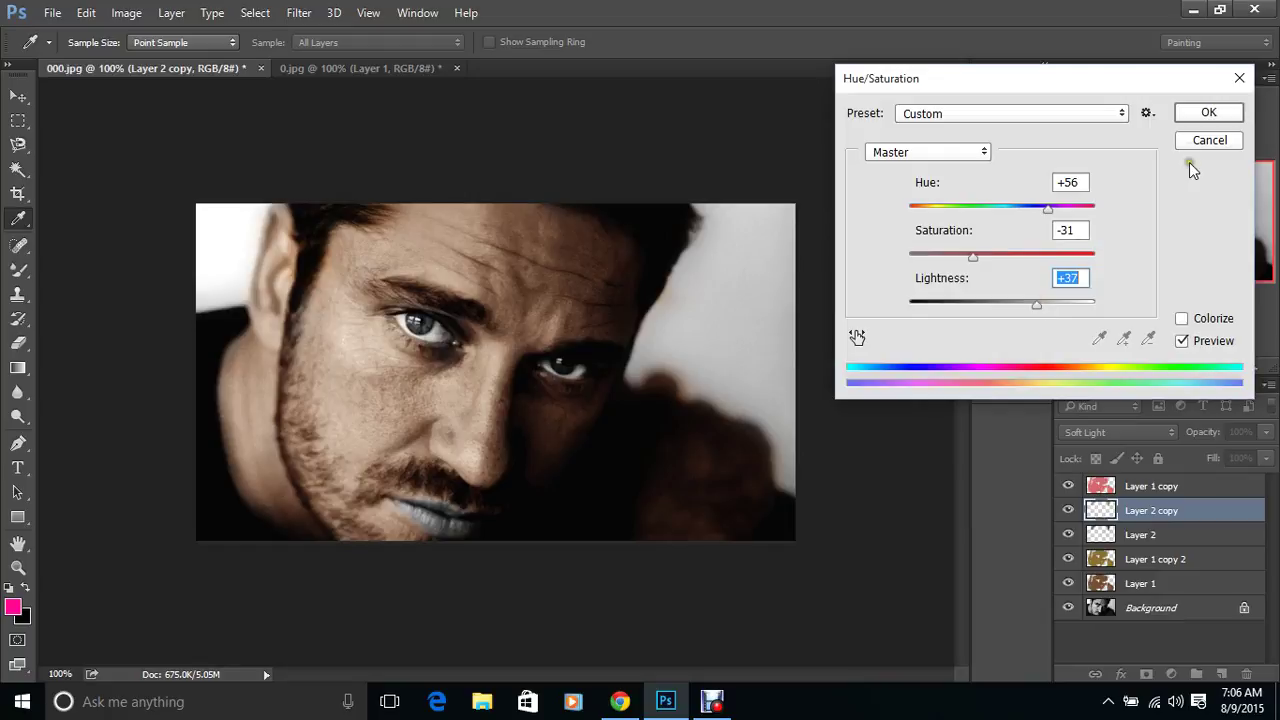
pyautogui.click(1208, 112)
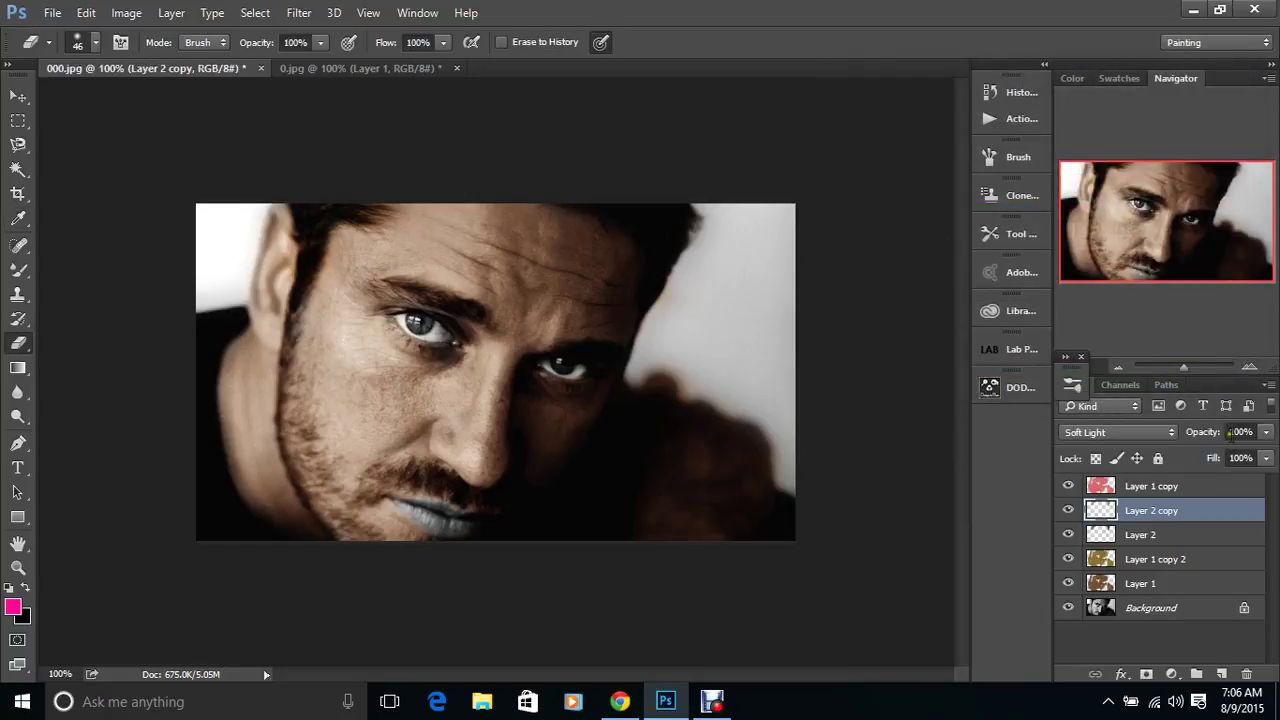
# Set the opacity of Layer 2 to 67% and of Layer 2 copy to 73%
pyautogui.click(1213, 534)
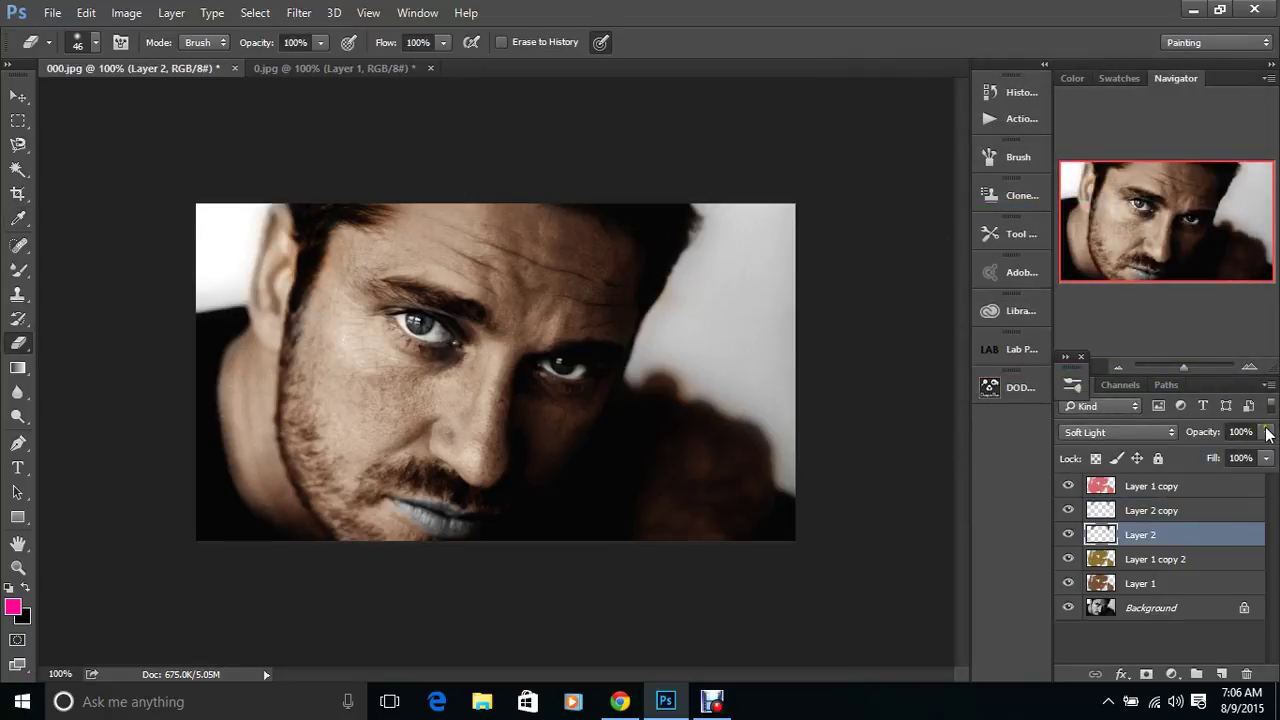
pyautogui.moveTo(1267, 432); pyautogui.dragTo(1236, 457)
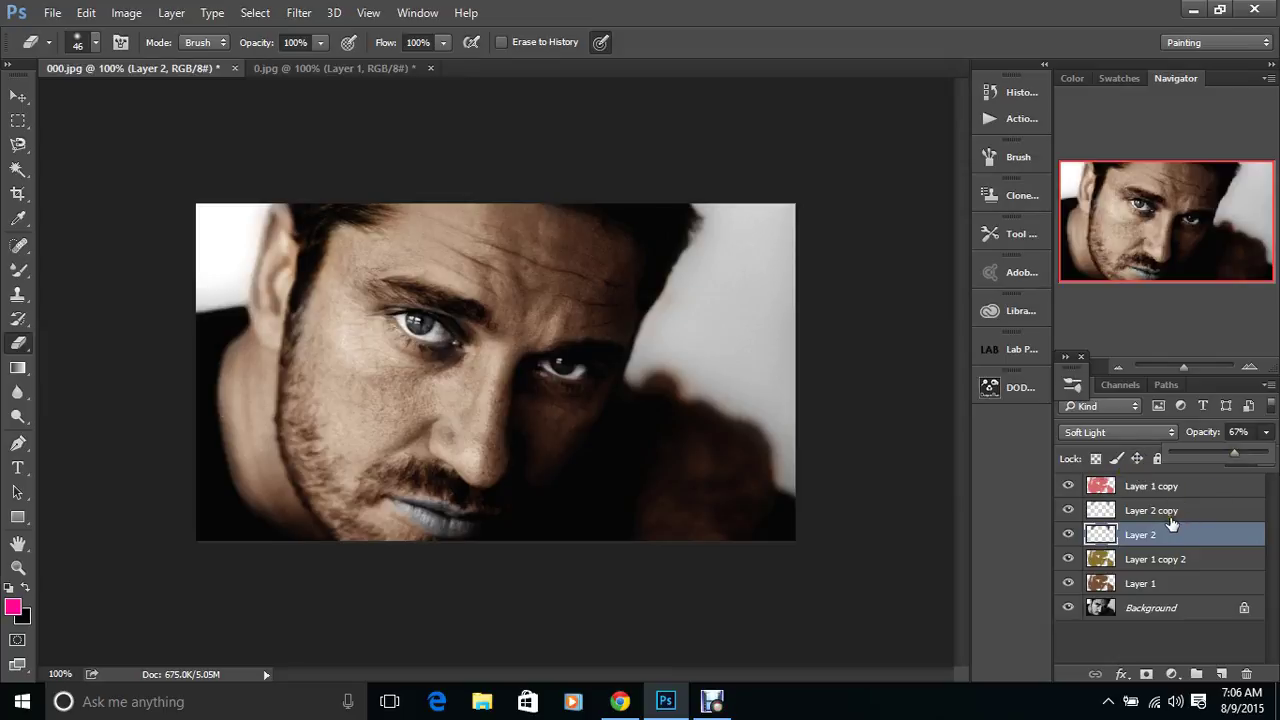
pyautogui.click(1172, 513)
pyautogui.click(1268, 432)
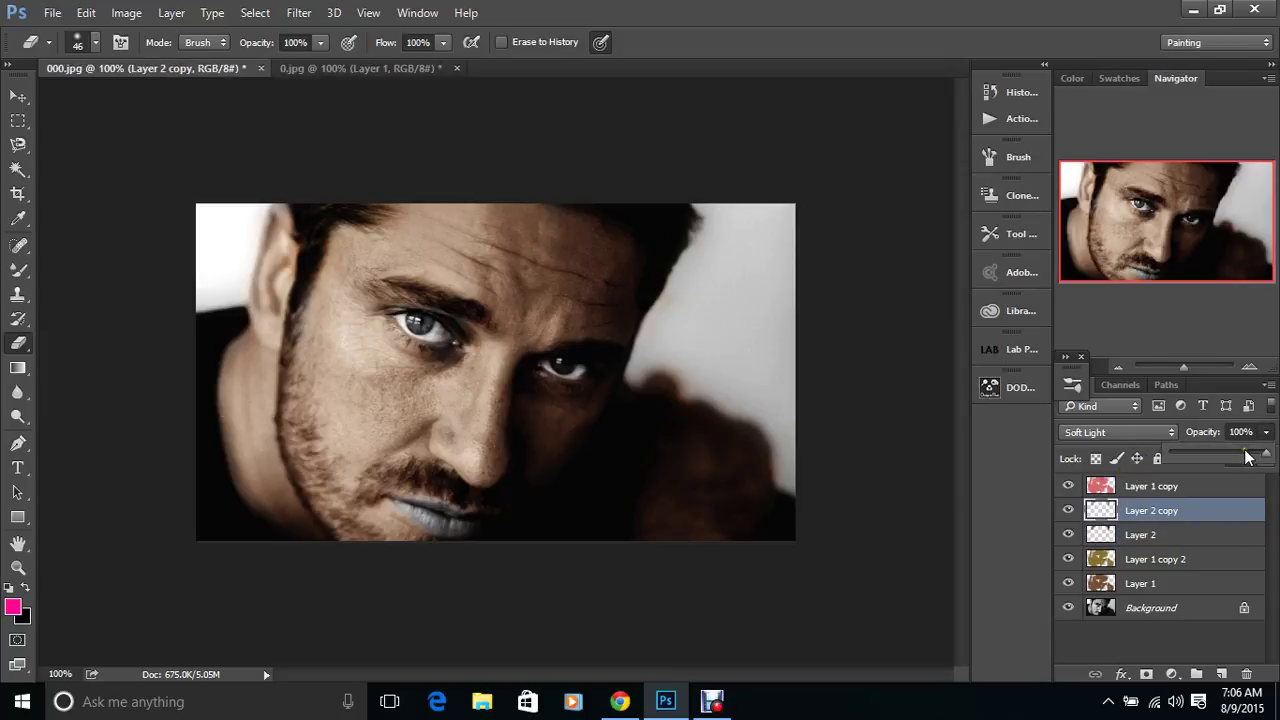
pyautogui.click(1245, 457)
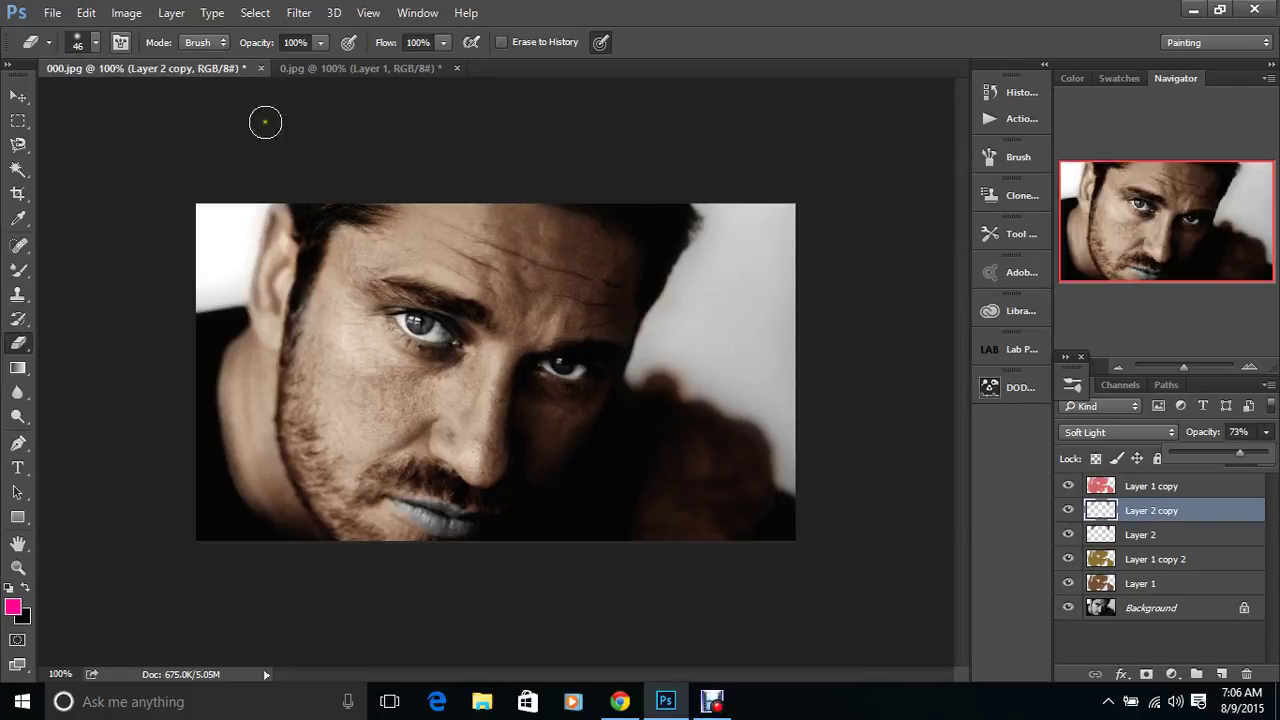
pyautogui.click(712, 701)
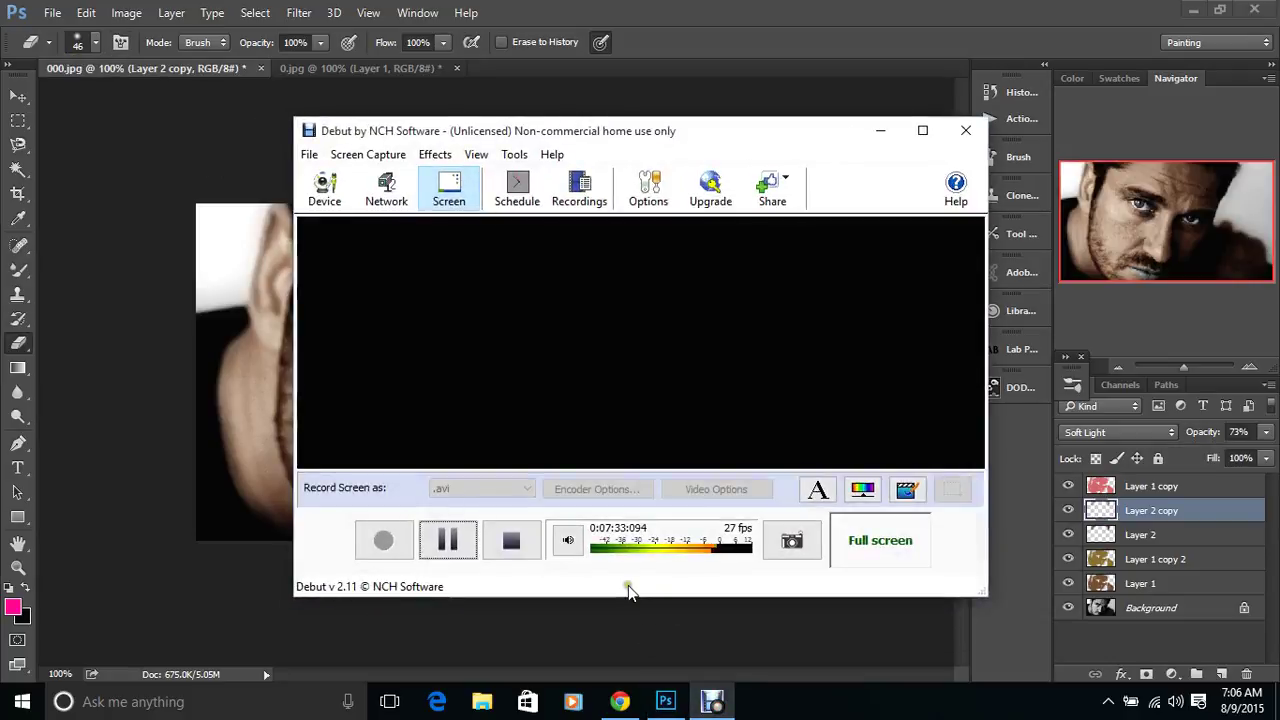